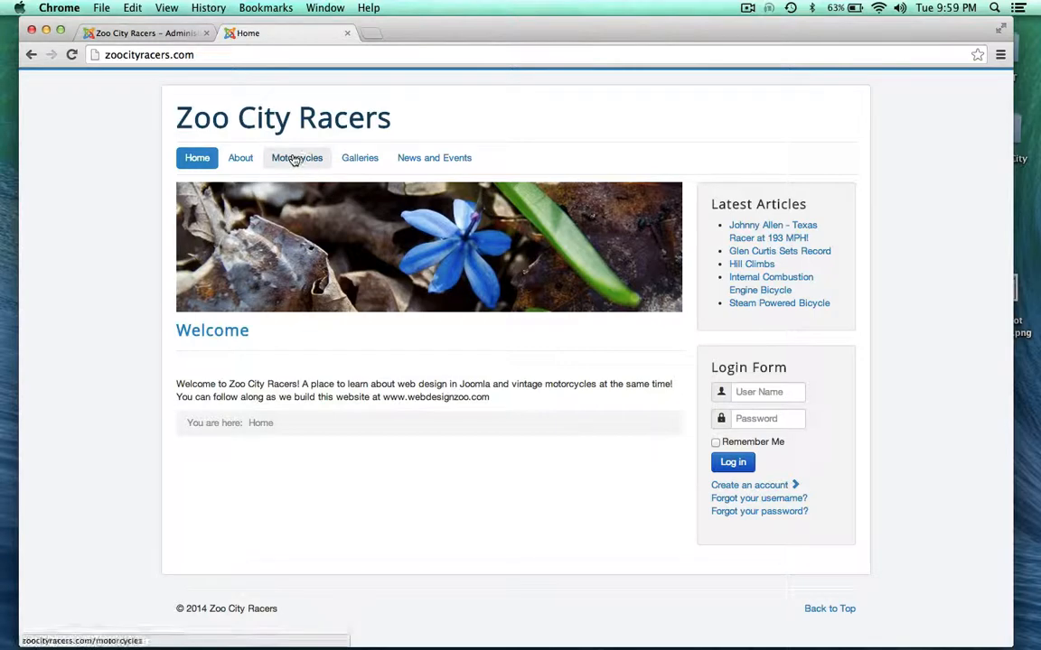
Go to Motorcycles > Japanese and browse the Yamaha, Honda and Rikuo articles
click(299, 162)
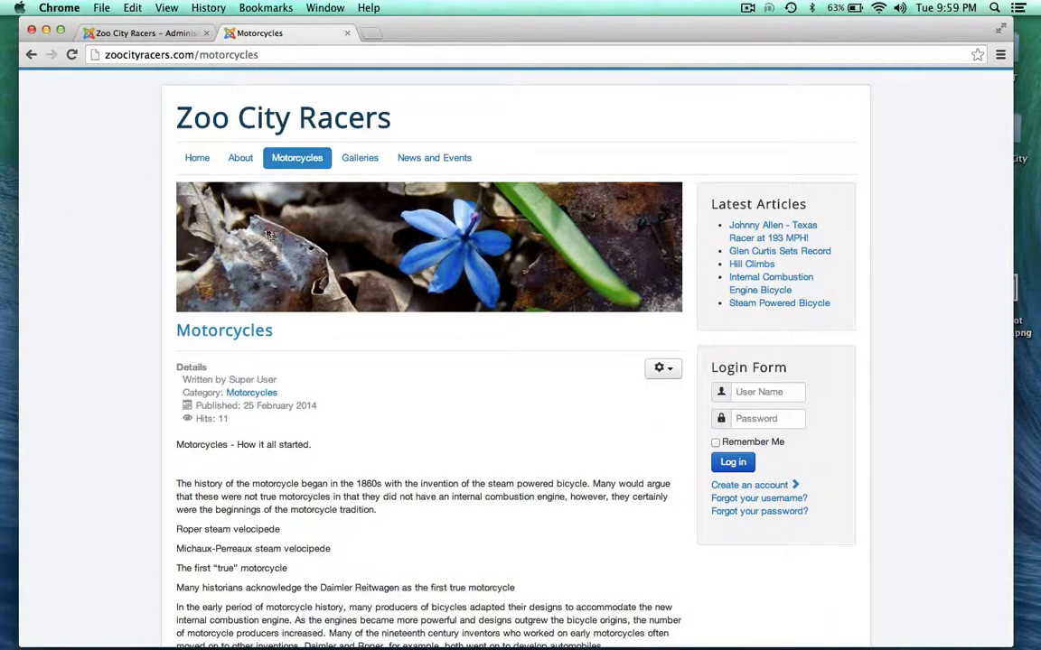
mouse_move(289, 159)
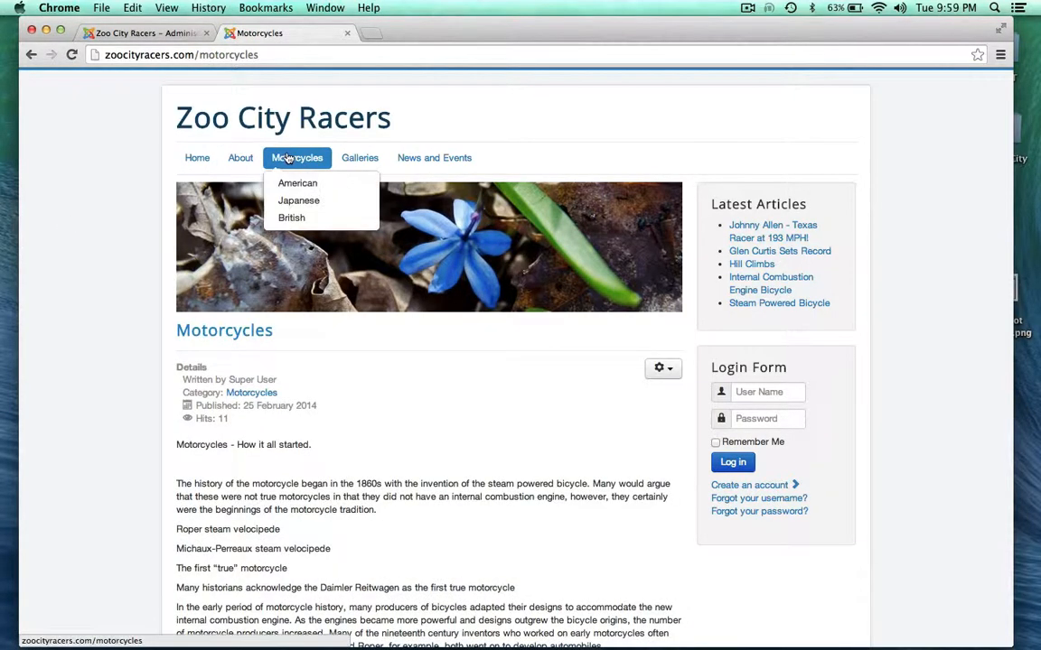
click(295, 201)
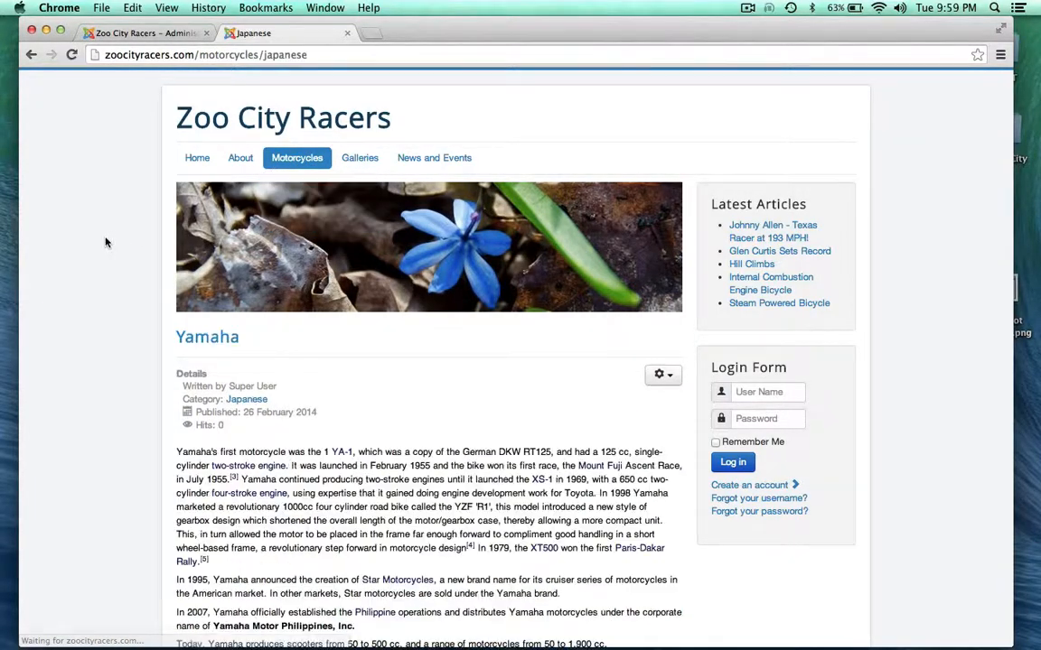
scroll(93, 278, down, 10)
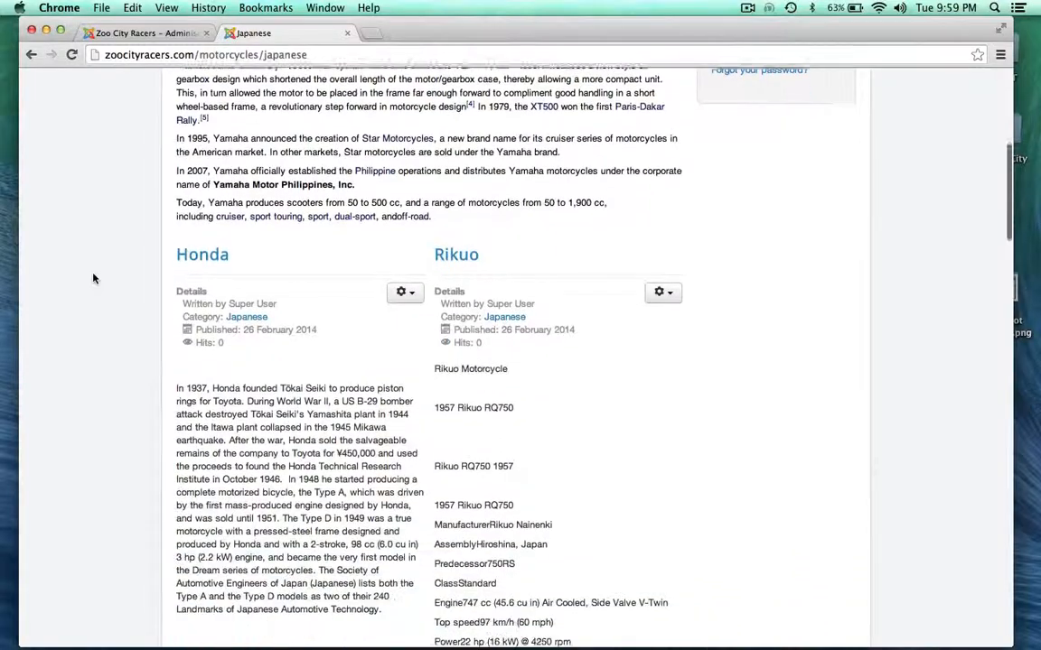
scroll(93, 279, down, 8)
scroll(93, 278, up, 15)
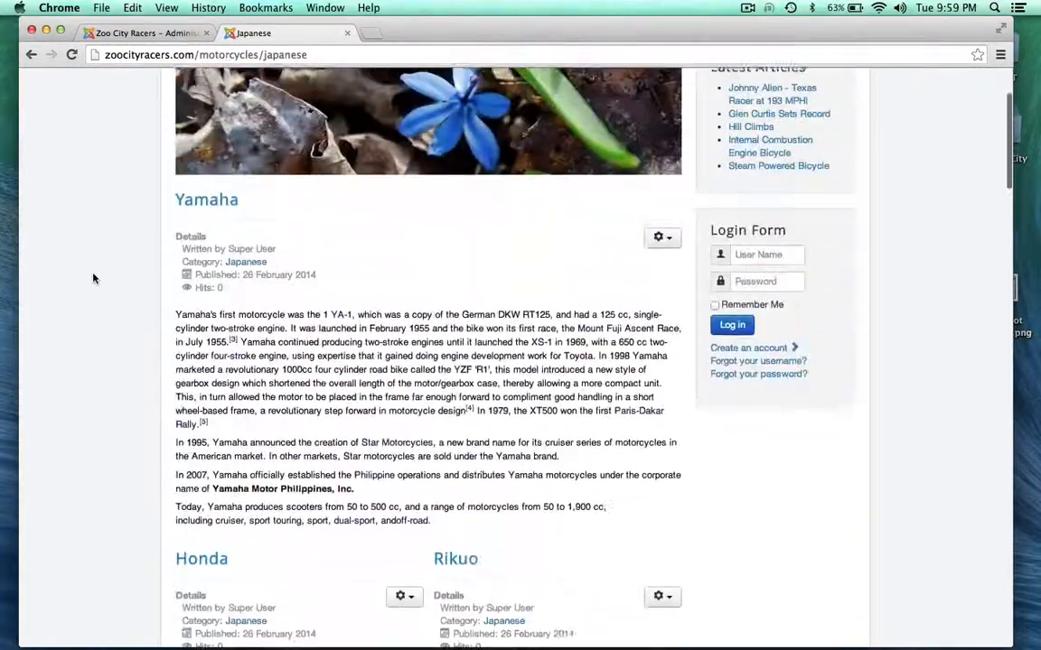
scroll(93, 279, up, 3)
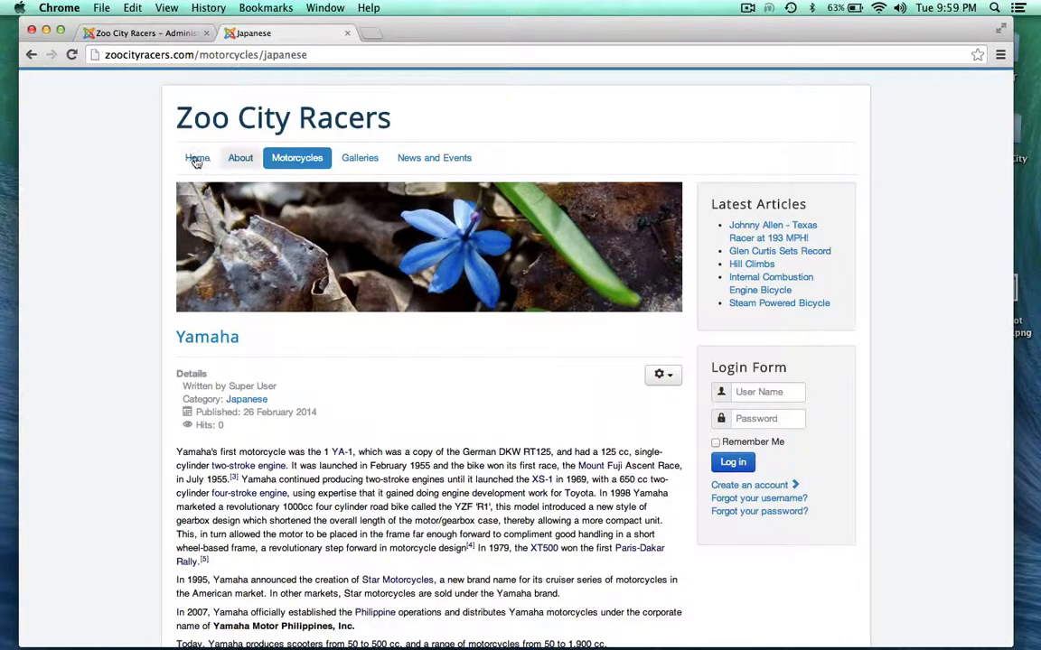
In the administrator, list the Main Menu's menu items
click(152, 36)
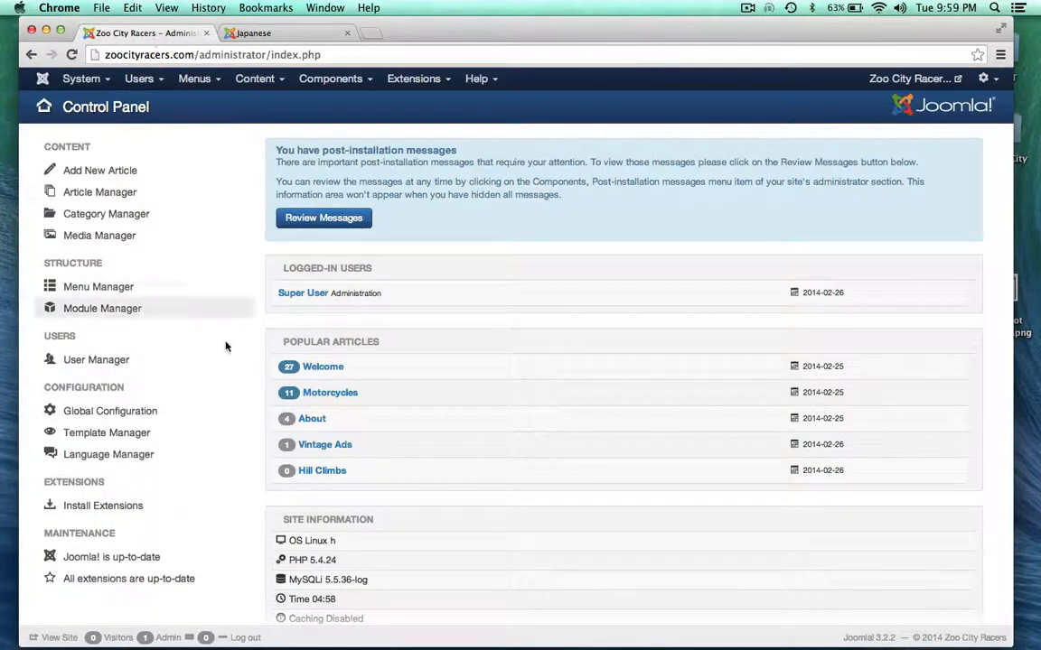
scroll(284, 339, up, 1)
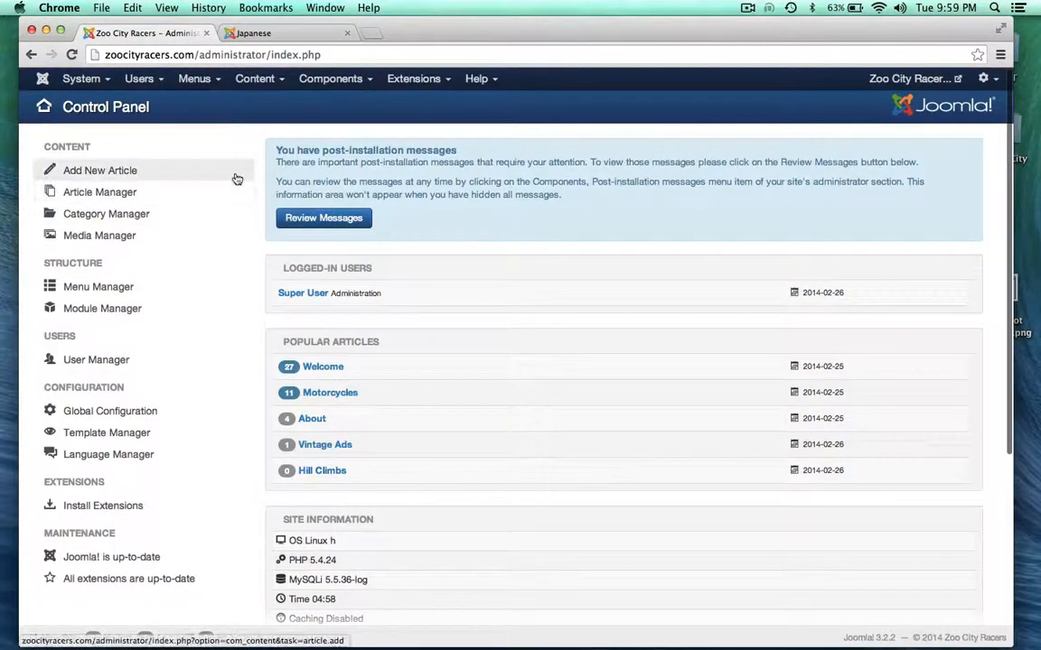
click(211, 80)
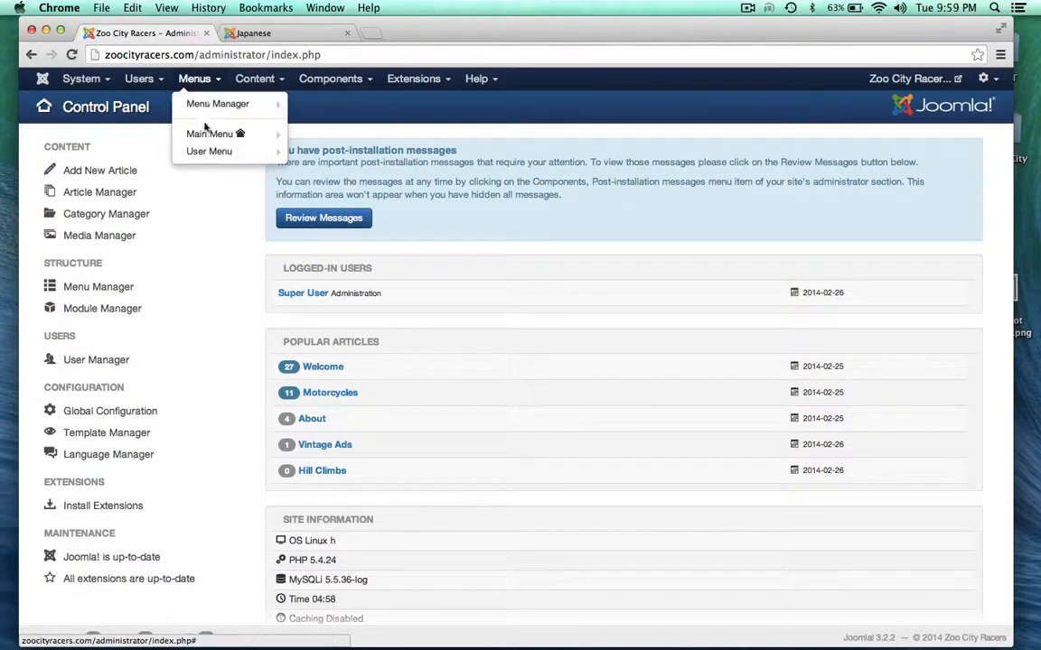
click(204, 134)
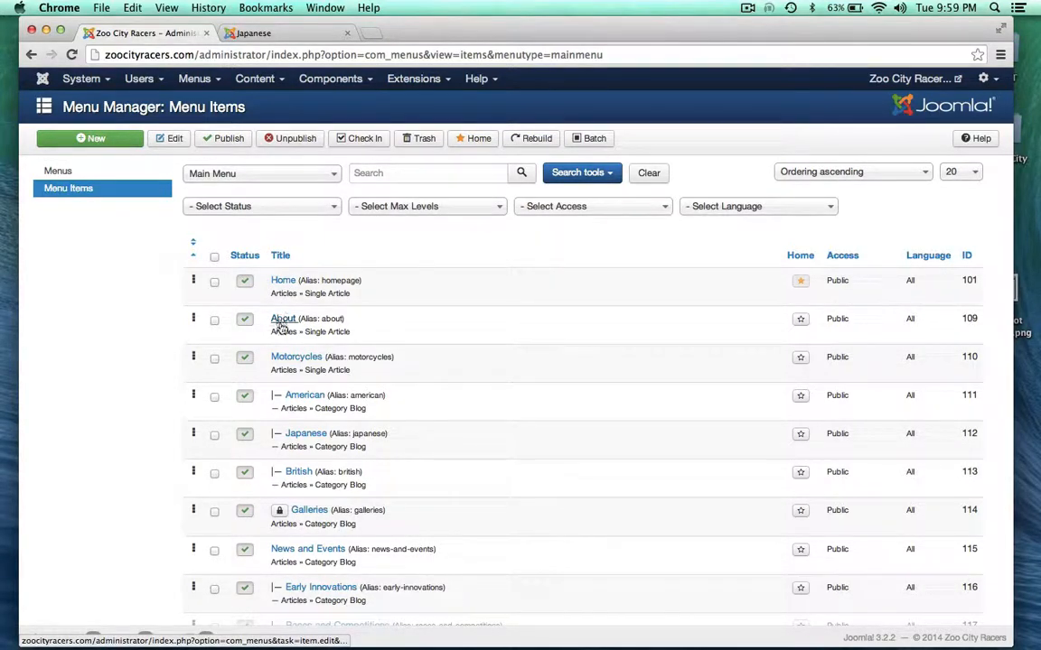
Point out the About item's Single Article type and the Motorcycles item, then return to the site
drag(305, 332, 356, 331)
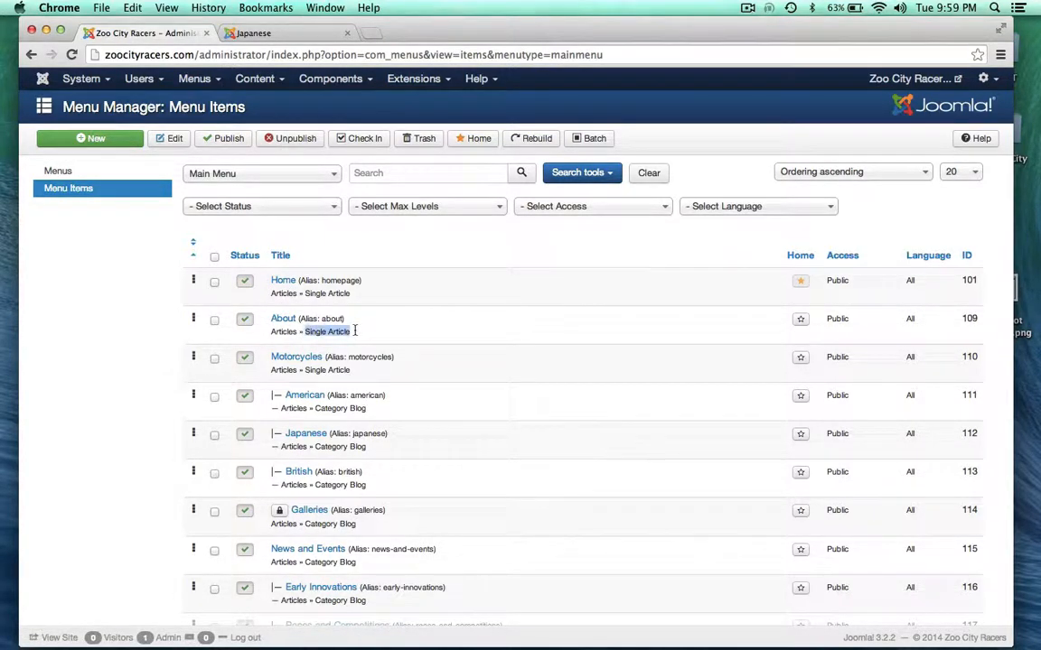
click(365, 333)
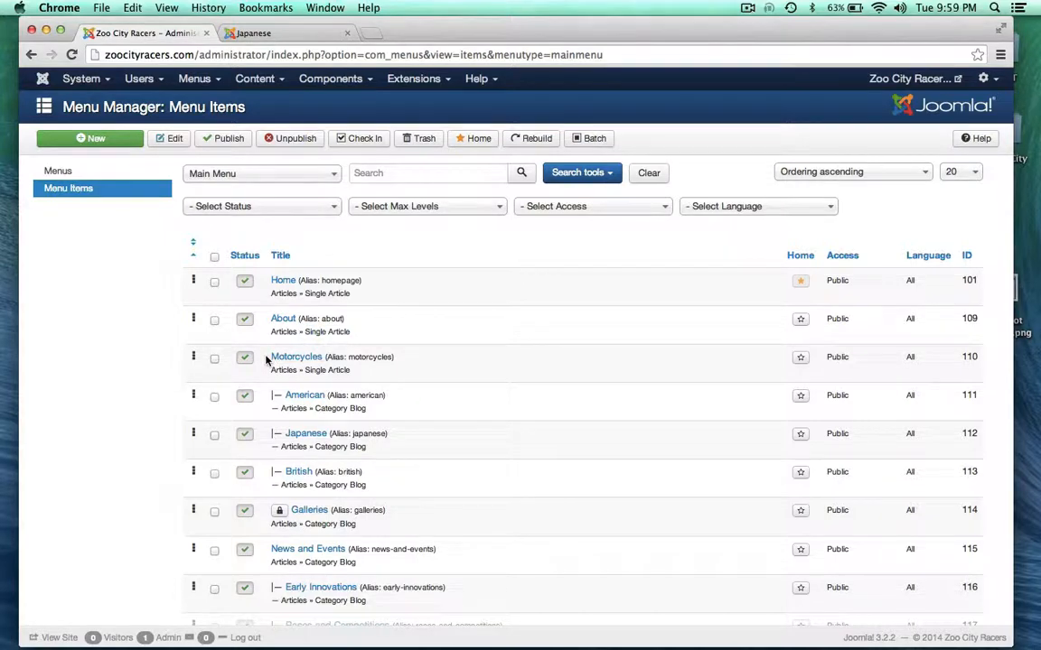
drag(269, 358, 325, 356)
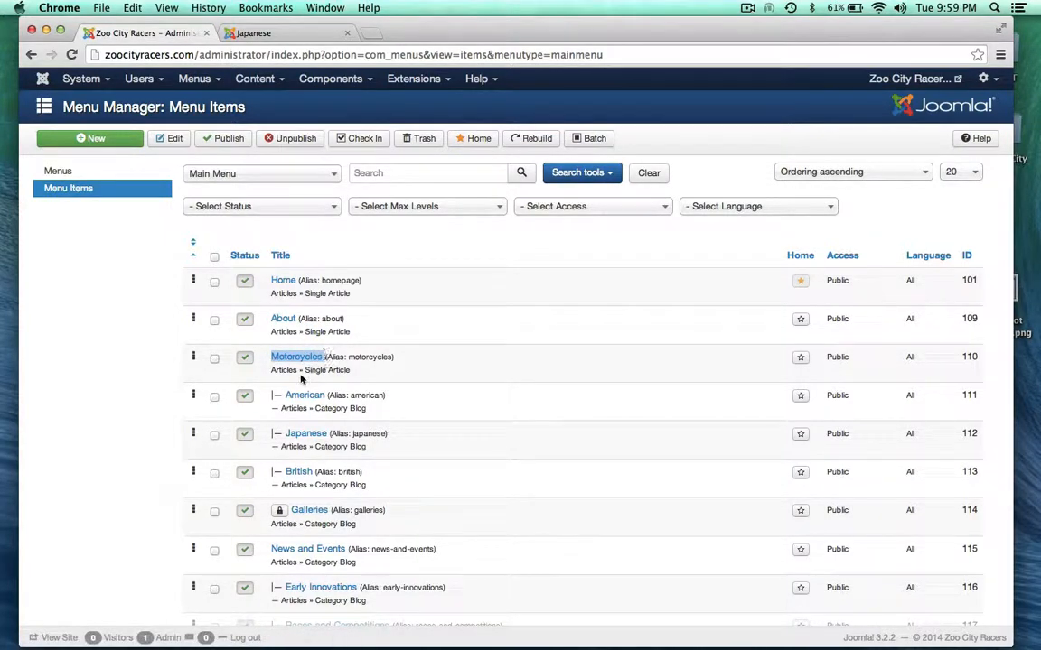
click(287, 33)
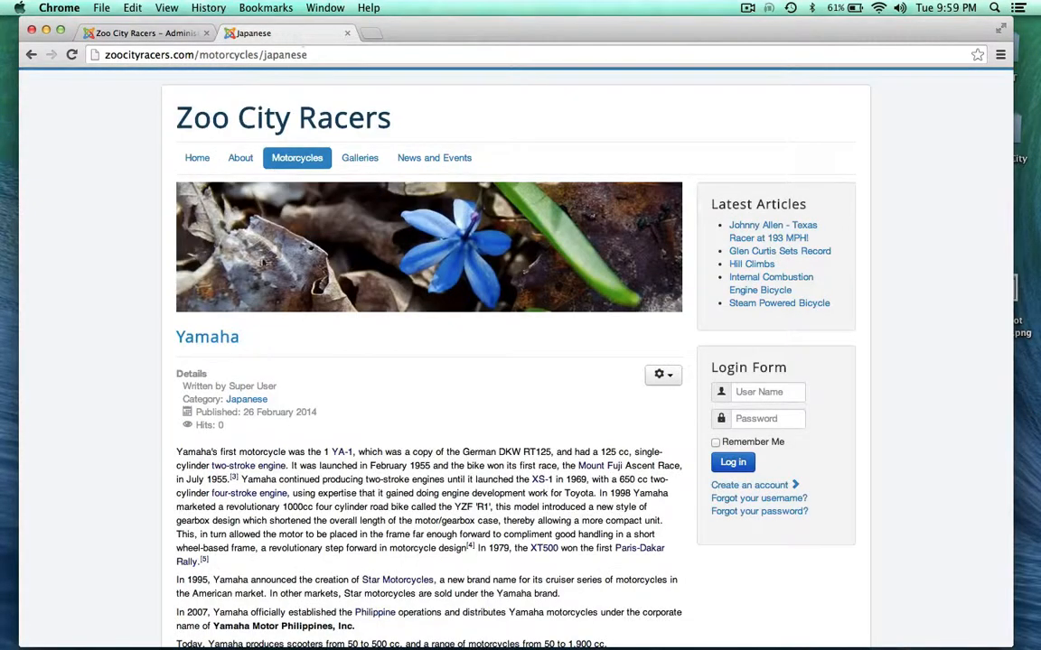
Open the main Motorcycles page and read through 'Motorcycles - How it all started'
click(290, 163)
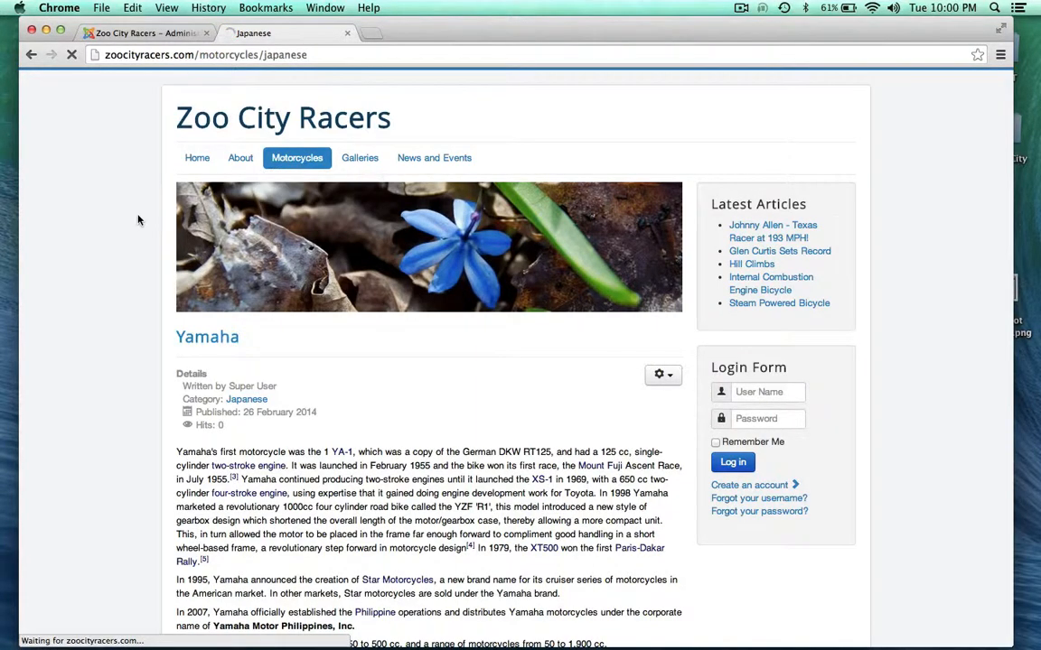
scroll(136, 366, down, 1)
scroll(136, 366, down, 2)
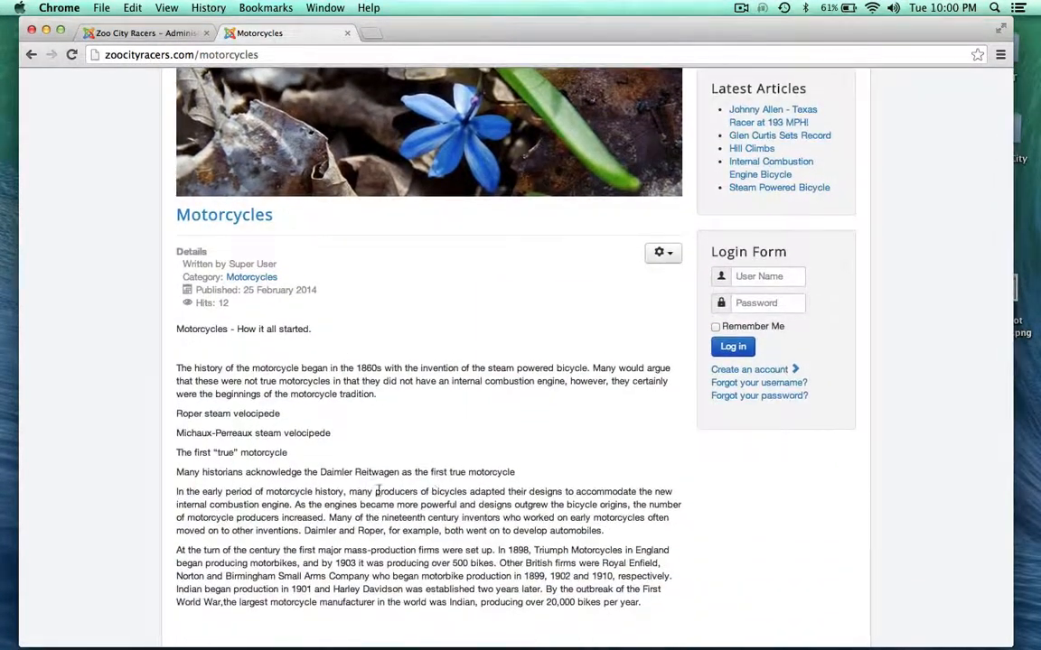
scroll(118, 442, down, 3)
scroll(117, 441, up, 5)
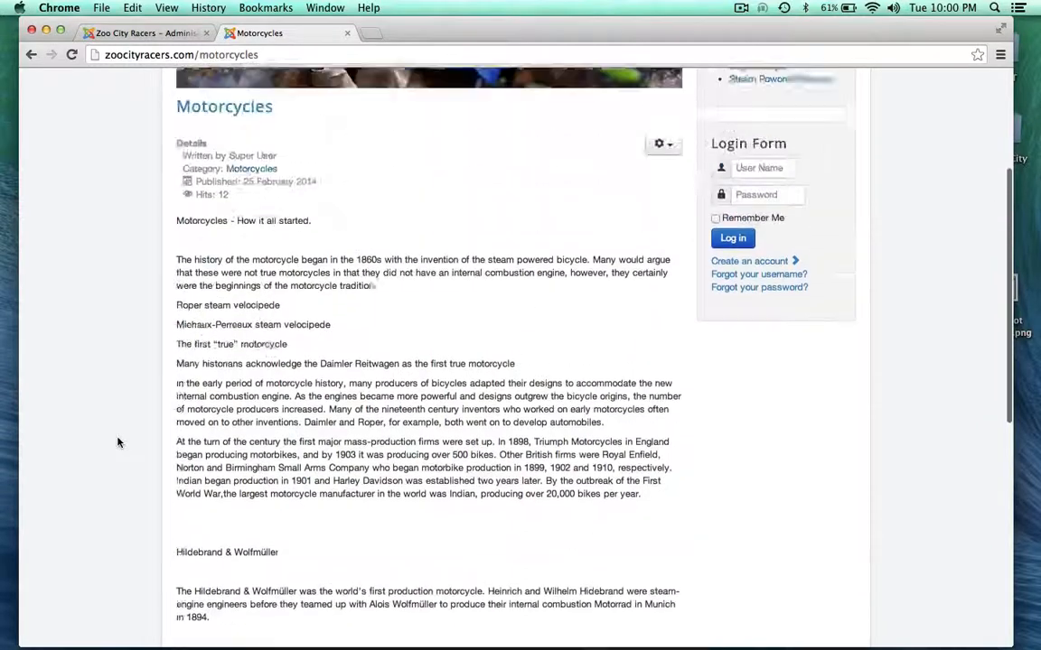
mouse_move(288, 168)
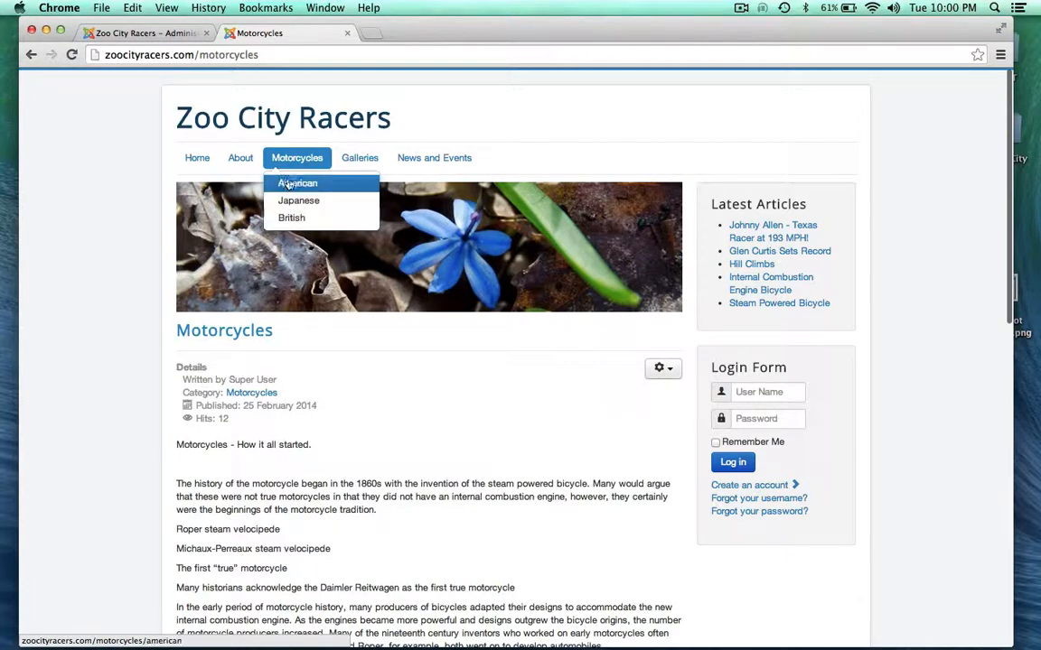
click(131, 32)
scroll(114, 374, down, 1)
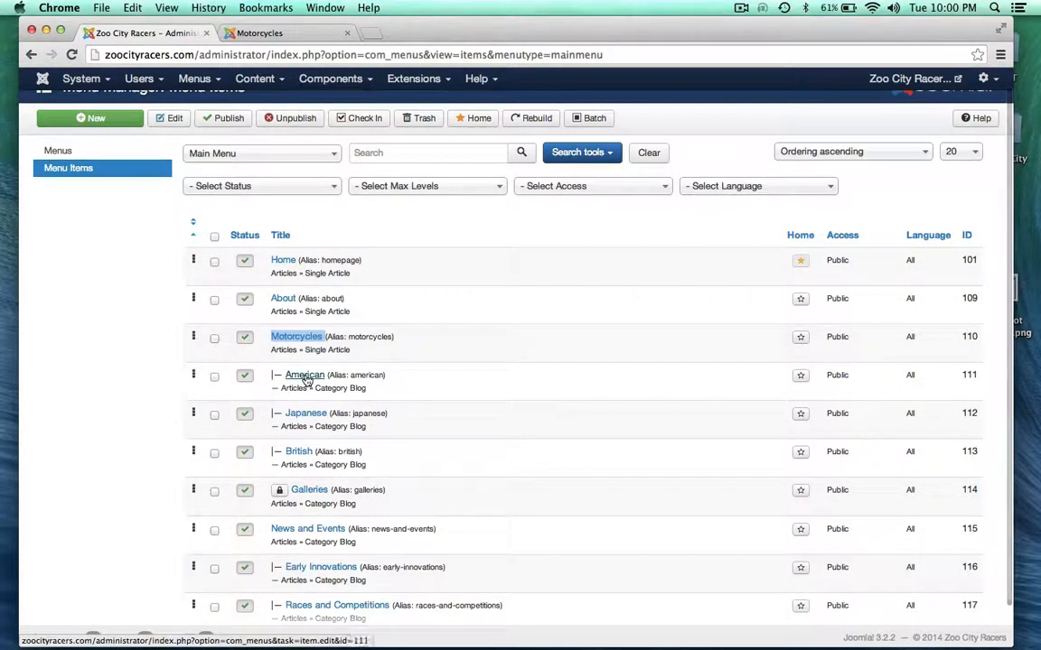
drag(315, 388, 368, 388)
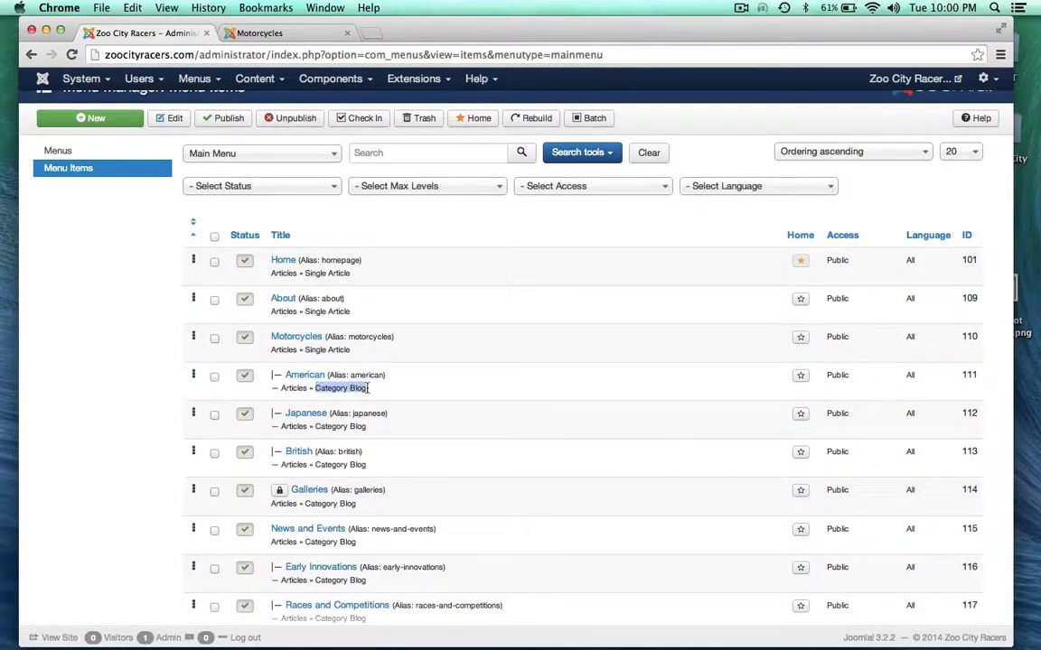
click(269, 33)
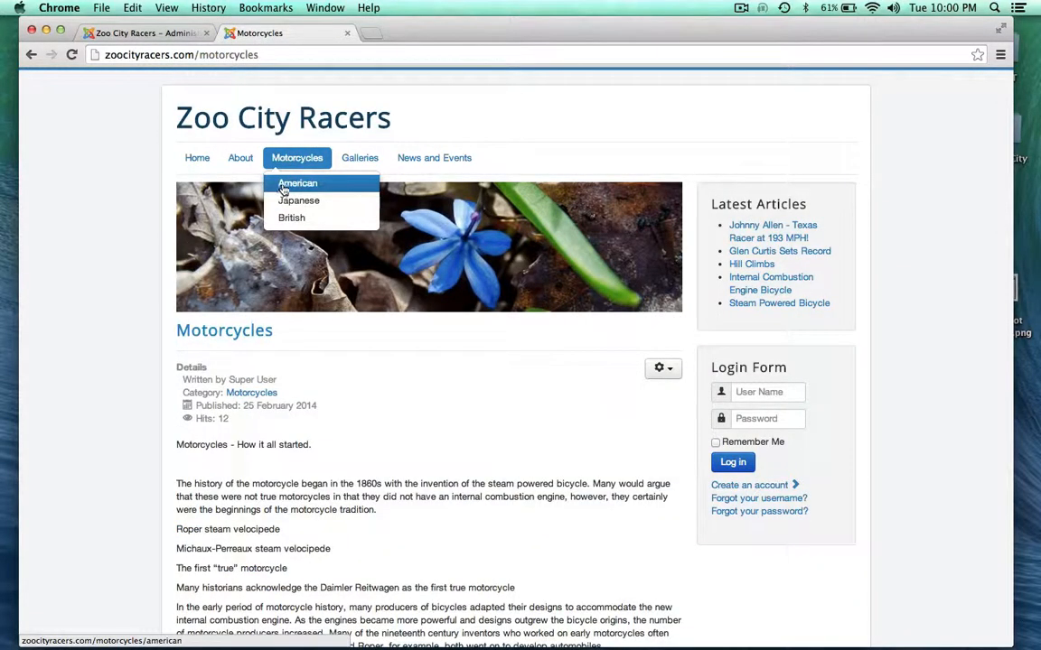
Open the American motorcycles category and browse its article list
click(284, 187)
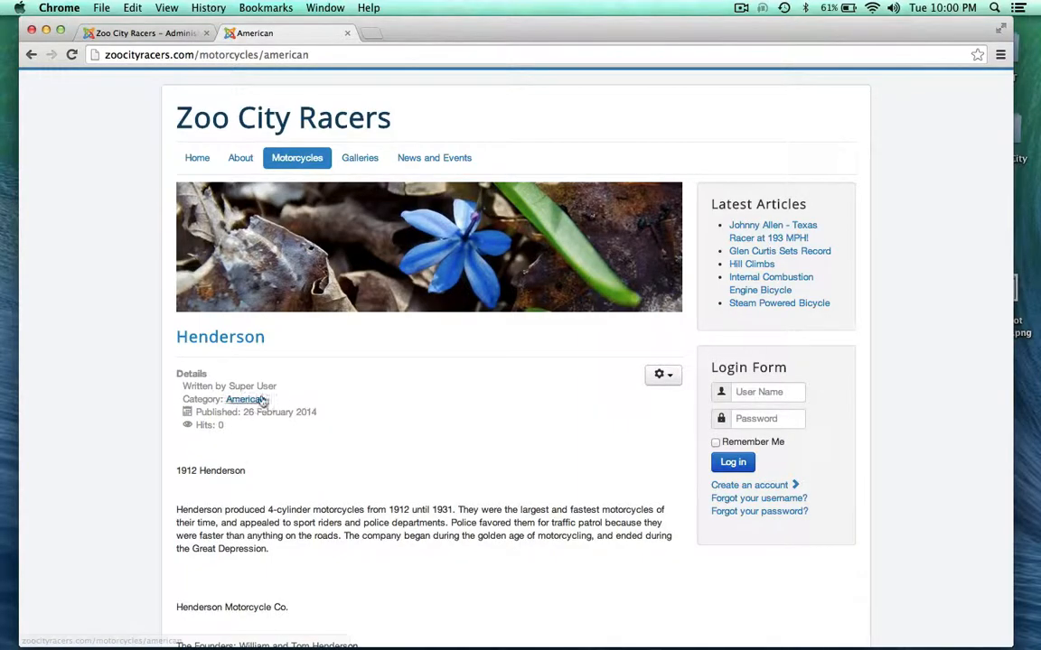
scroll(128, 437, down, 10)
scroll(129, 440, down, 15)
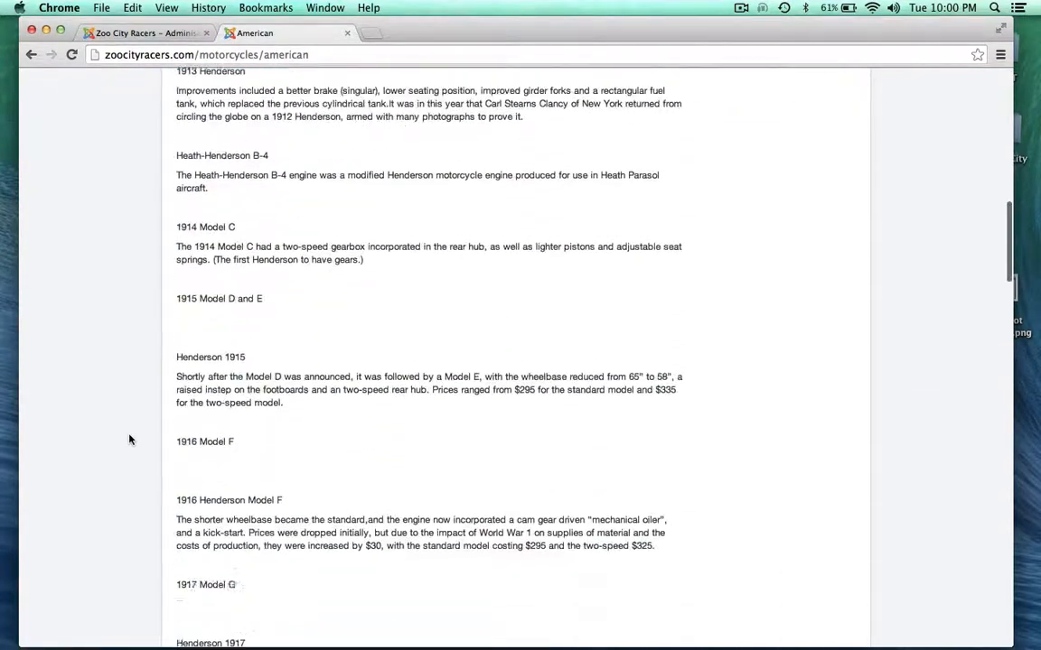
scroll(130, 440, up, 4)
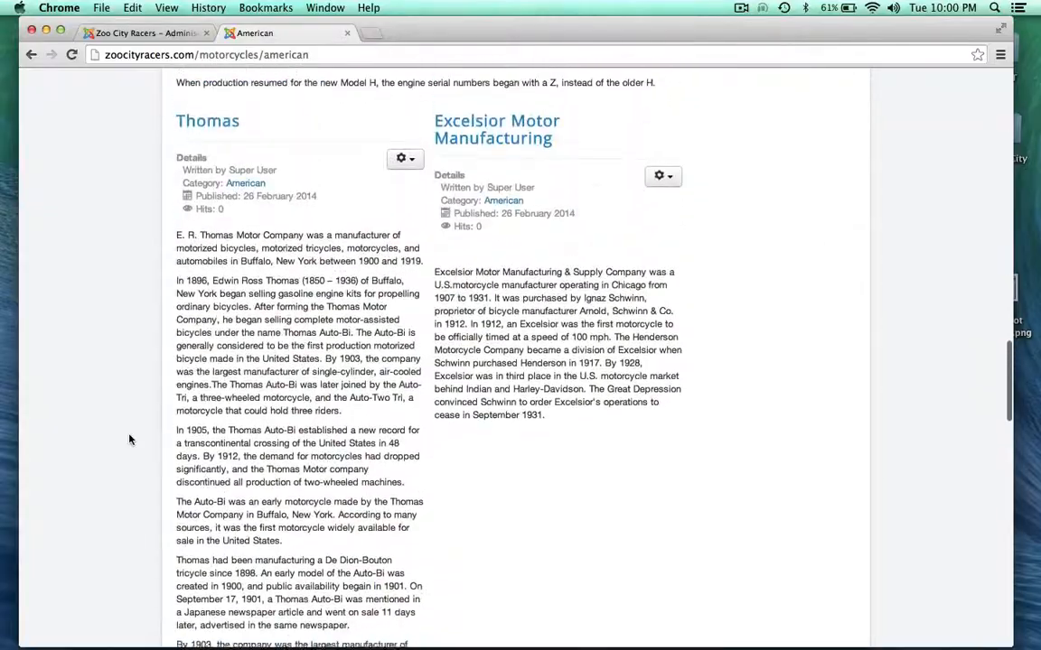
scroll(130, 440, down, 20)
scroll(129, 440, up, 2)
scroll(129, 440, up, 7)
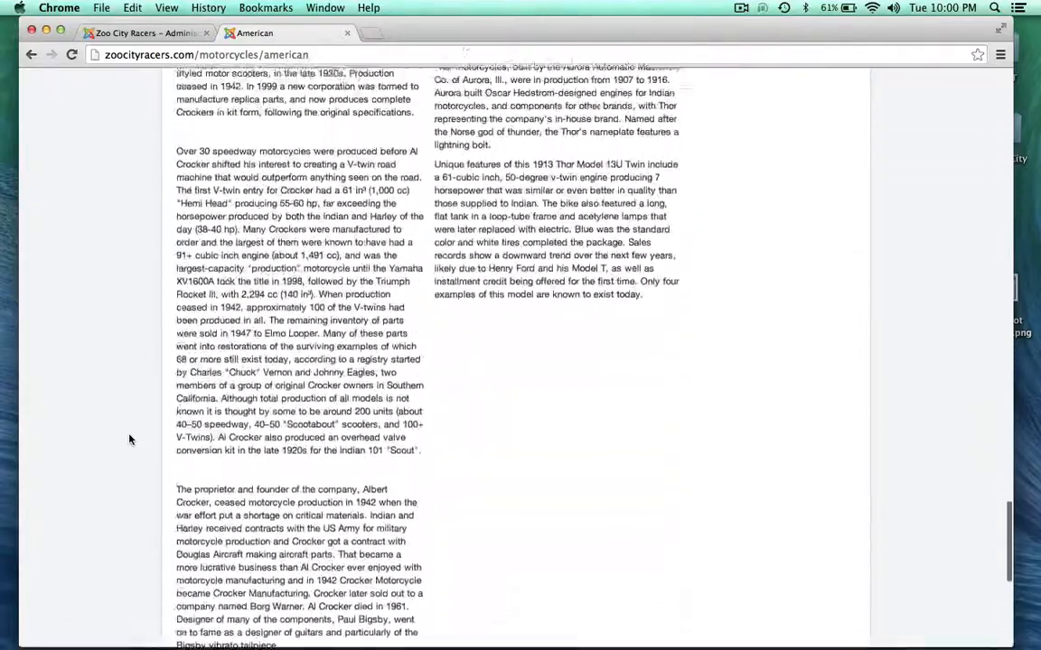
scroll(129, 440, down, 9)
scroll(142, 357, up, 20)
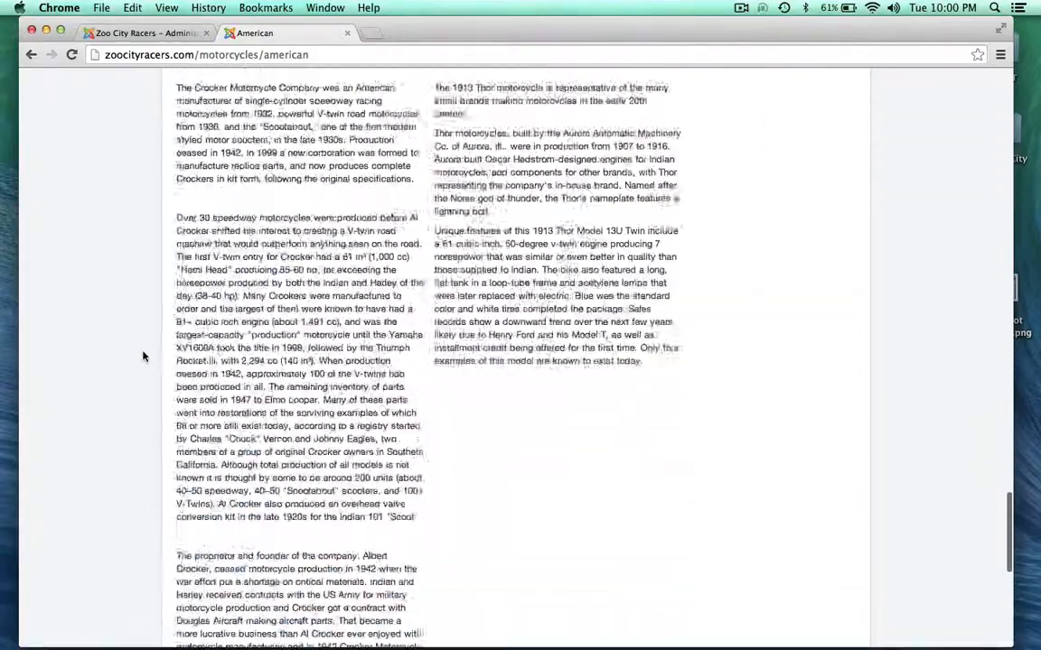
scroll(143, 361, up, 10)
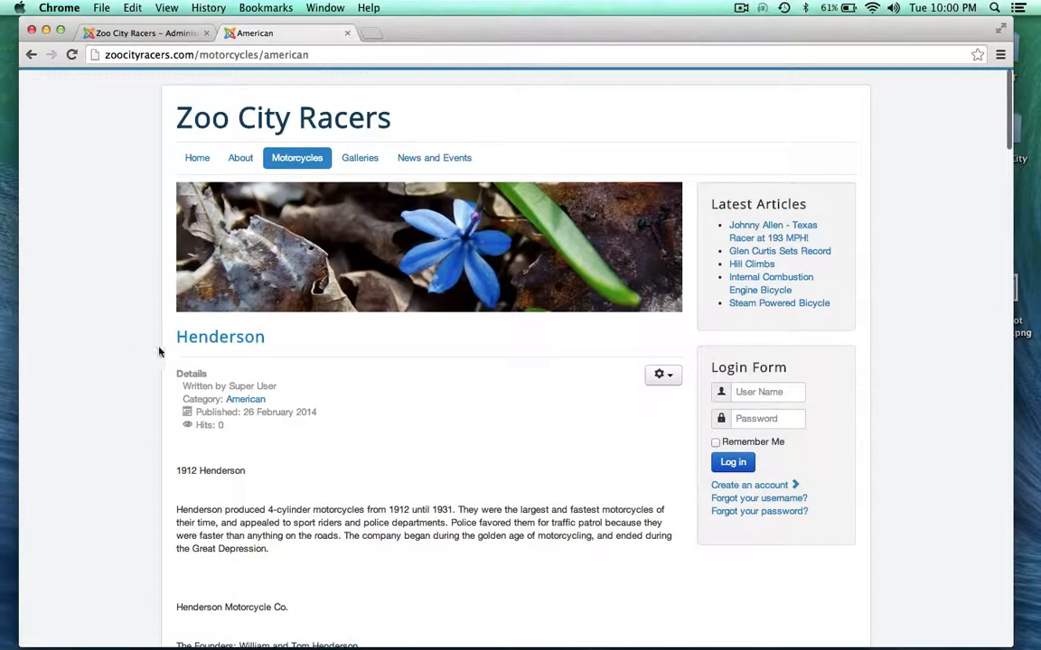
scroll(168, 406, down, 1)
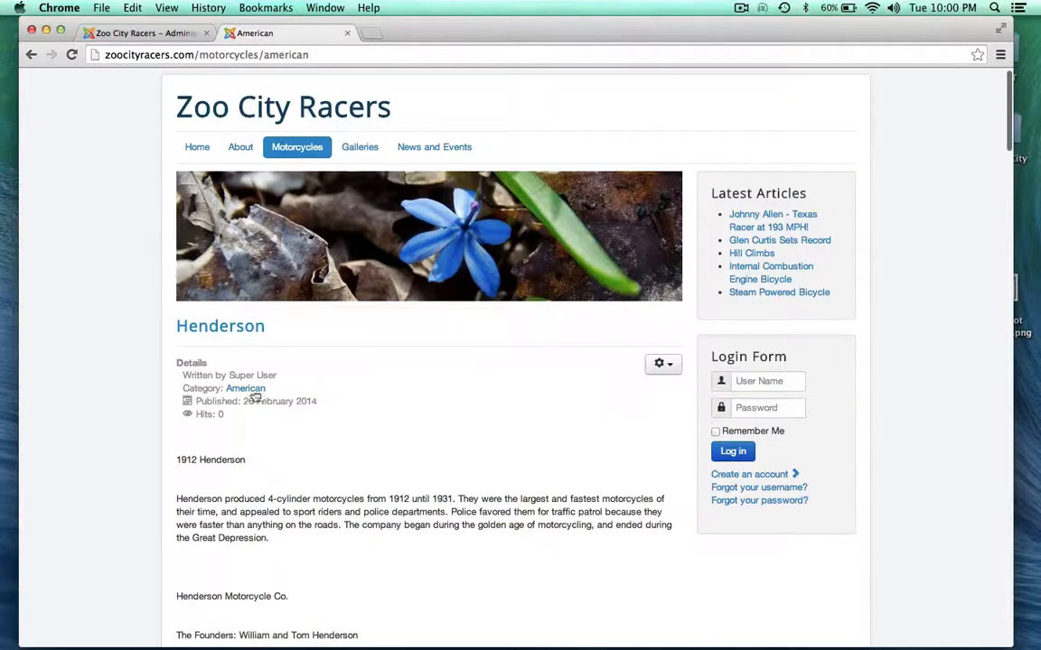
Read the full Henderson article, highlighting its 1912 heading, and reveal the Motorcycles submenu
click(207, 331)
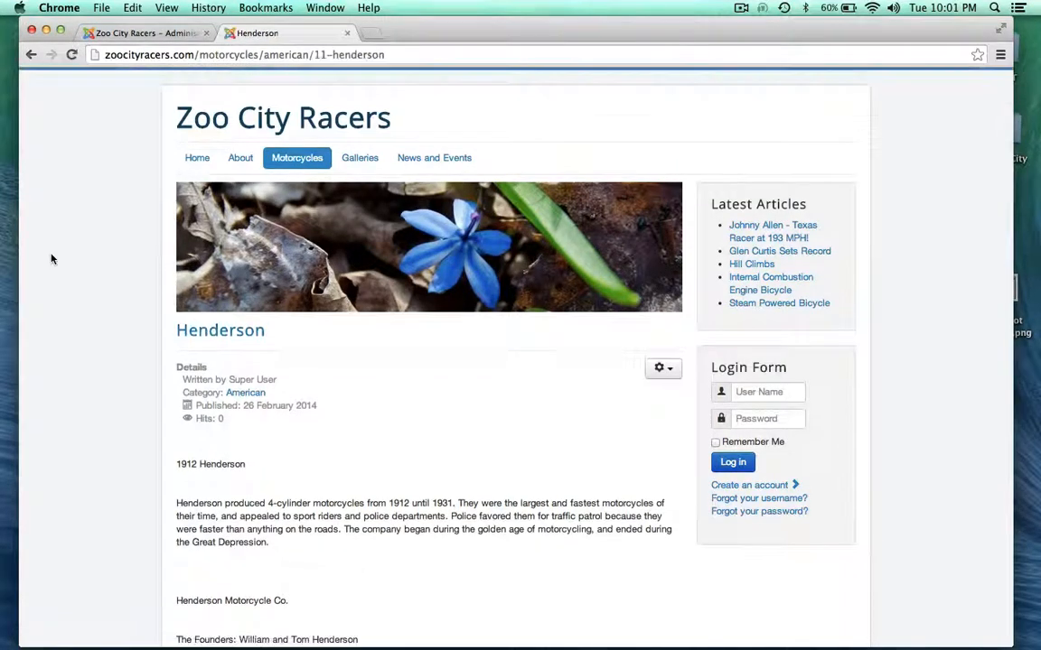
scroll(51, 259, down, 10)
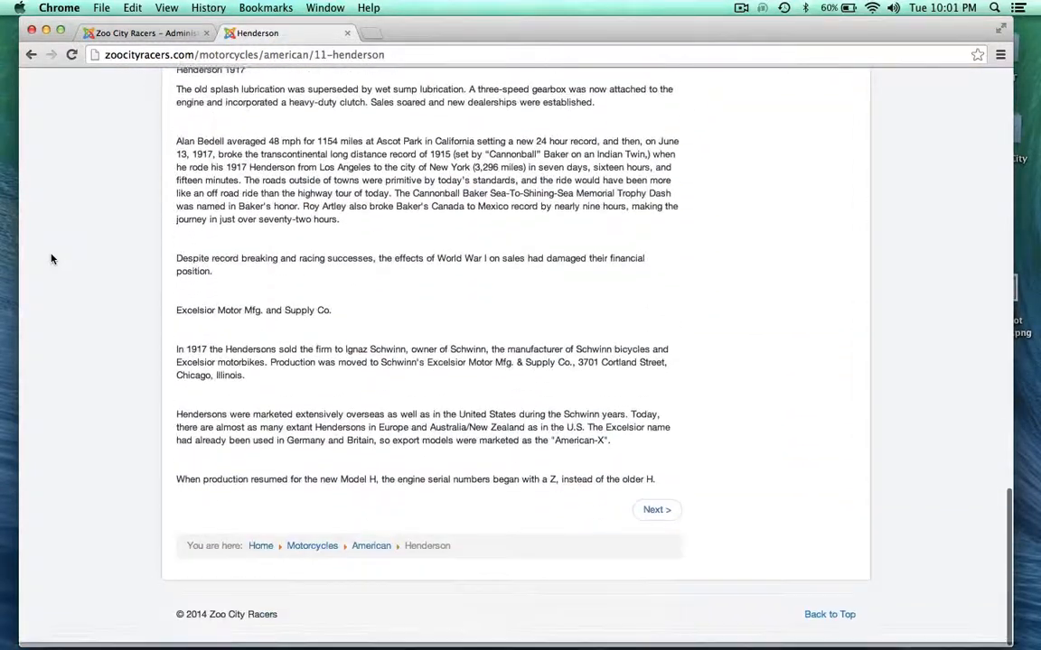
scroll(52, 259, up, 15)
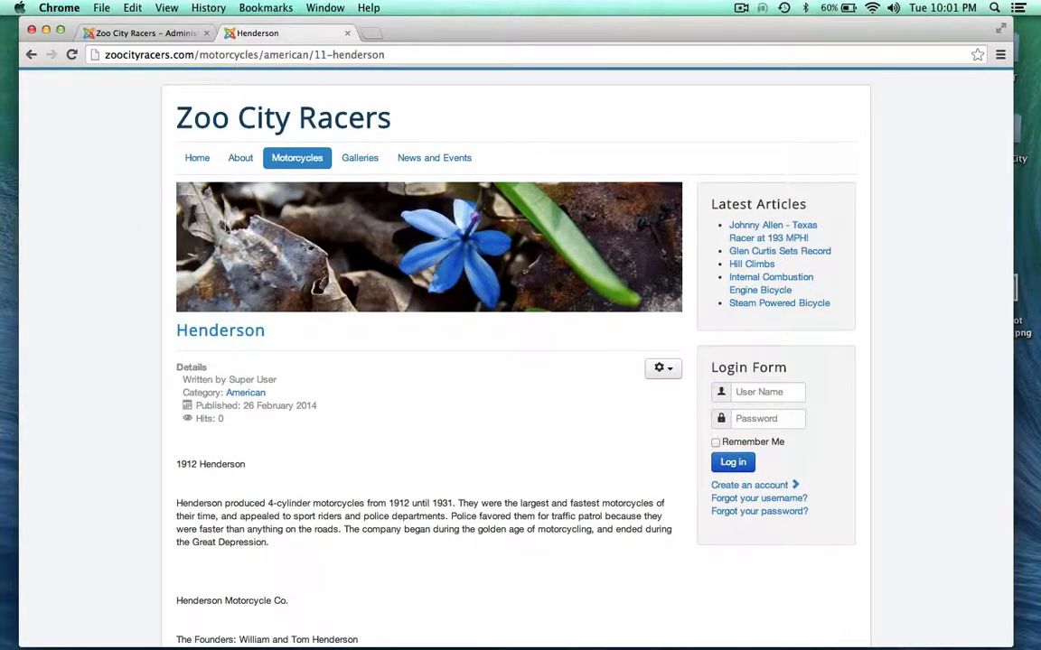
scroll(96, 388, down, 5)
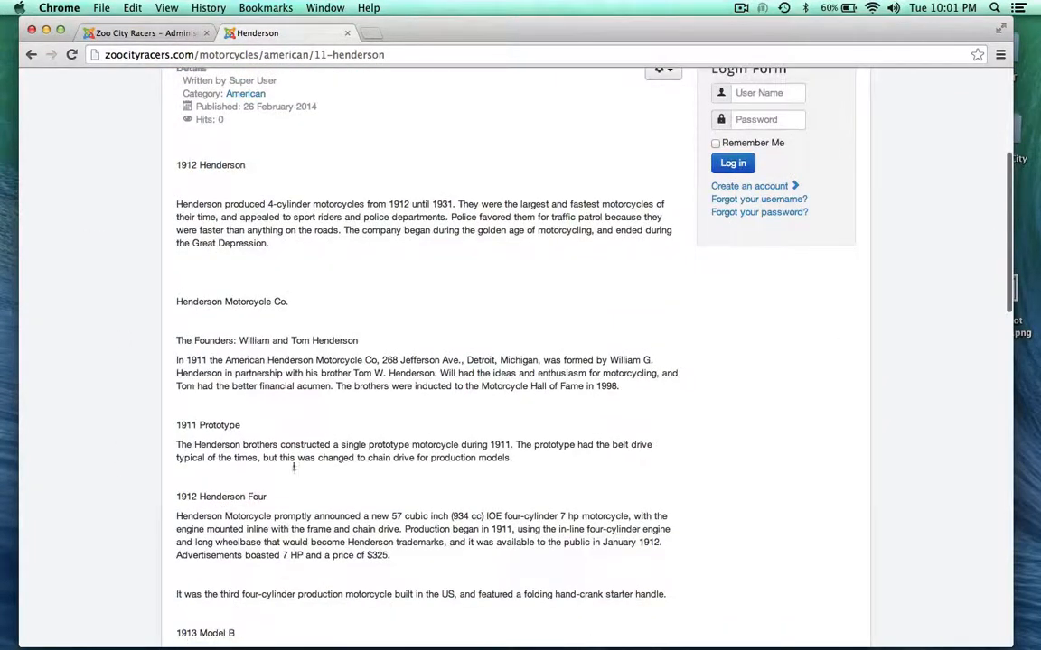
drag(175, 167, 257, 174)
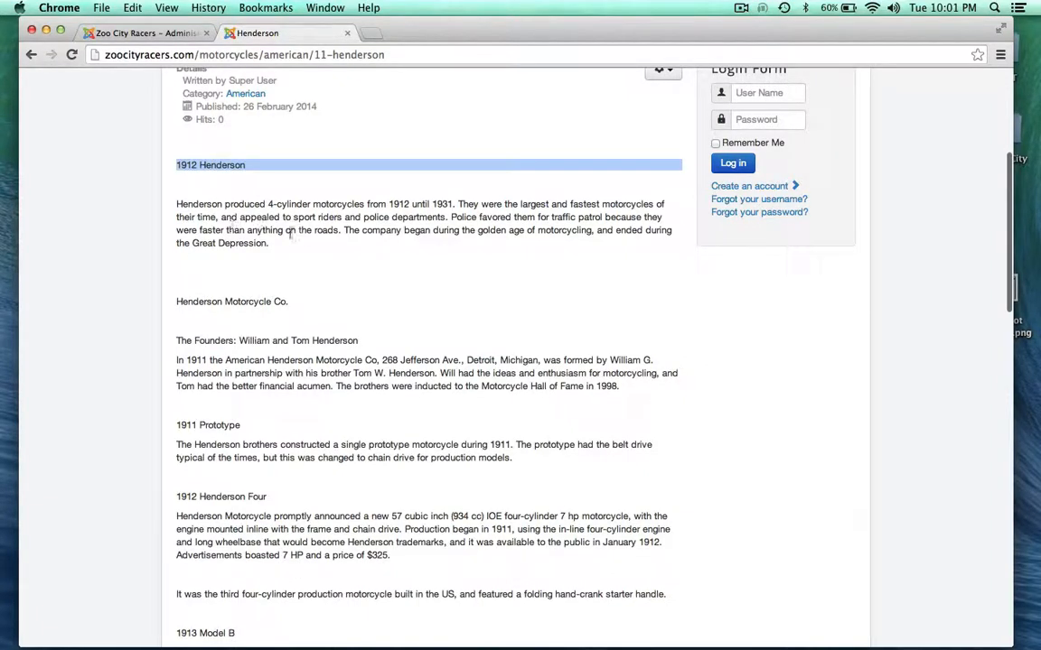
click(113, 310)
scroll(343, 510, up, 5)
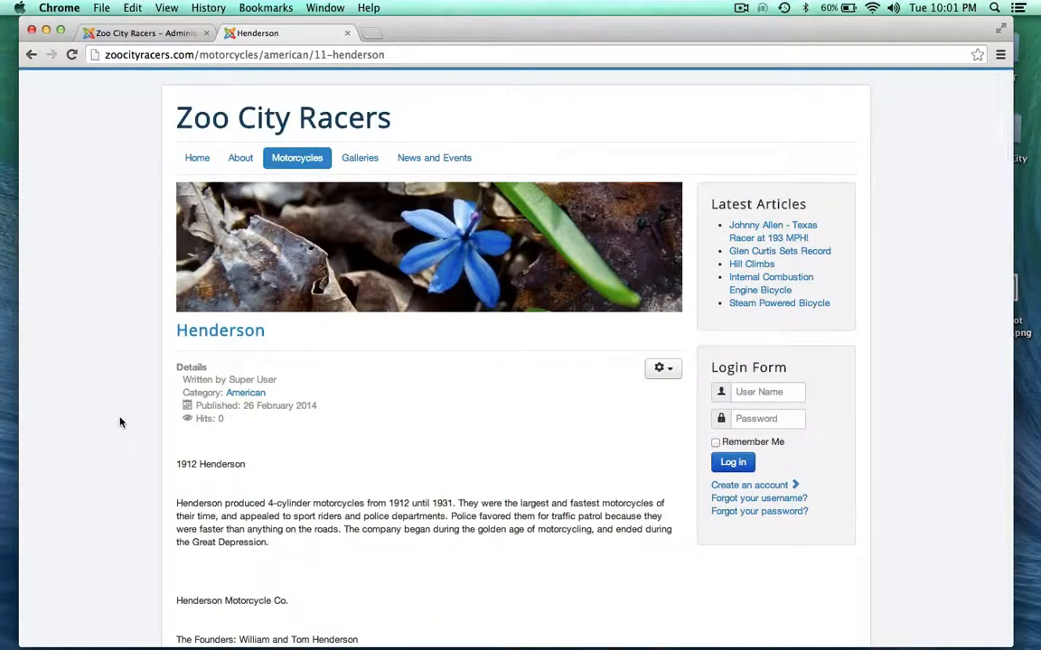
mouse_move(291, 161)
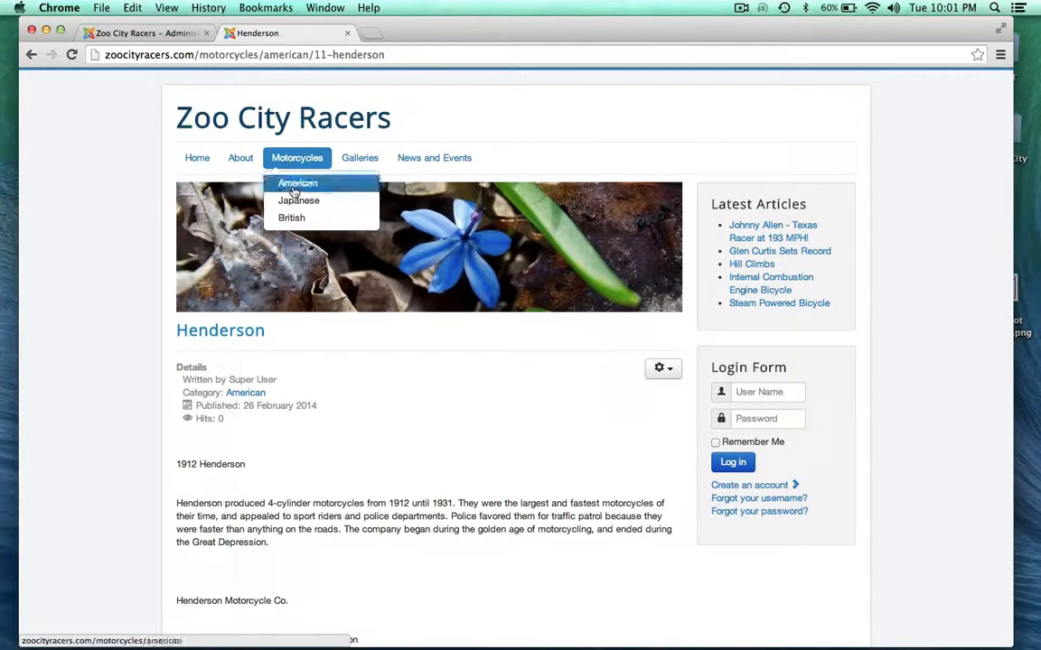
click(144, 33)
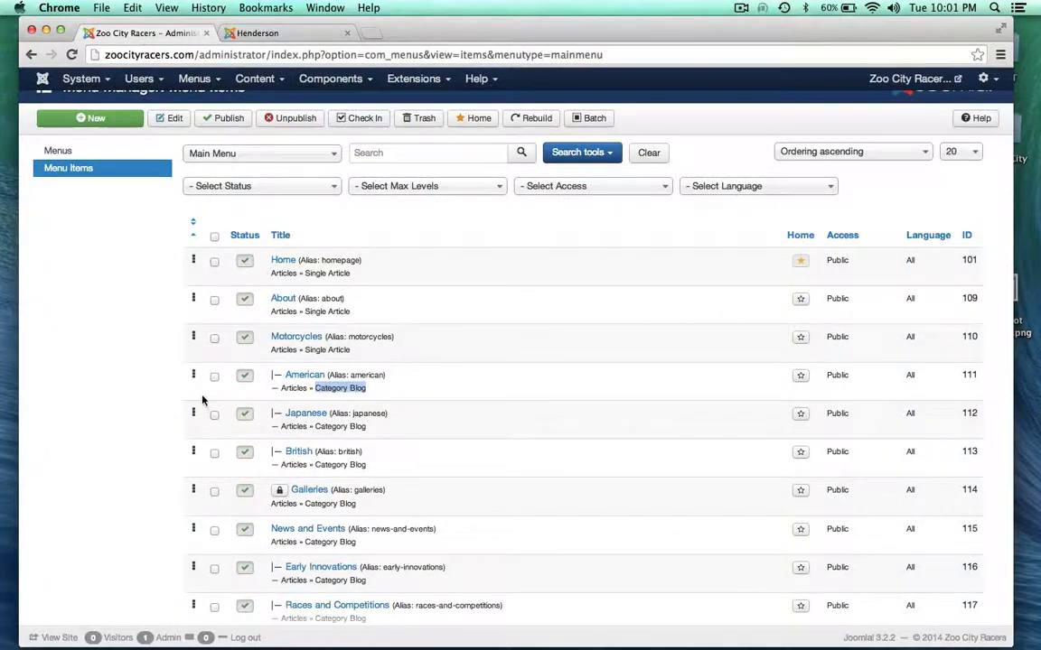
click(144, 387)
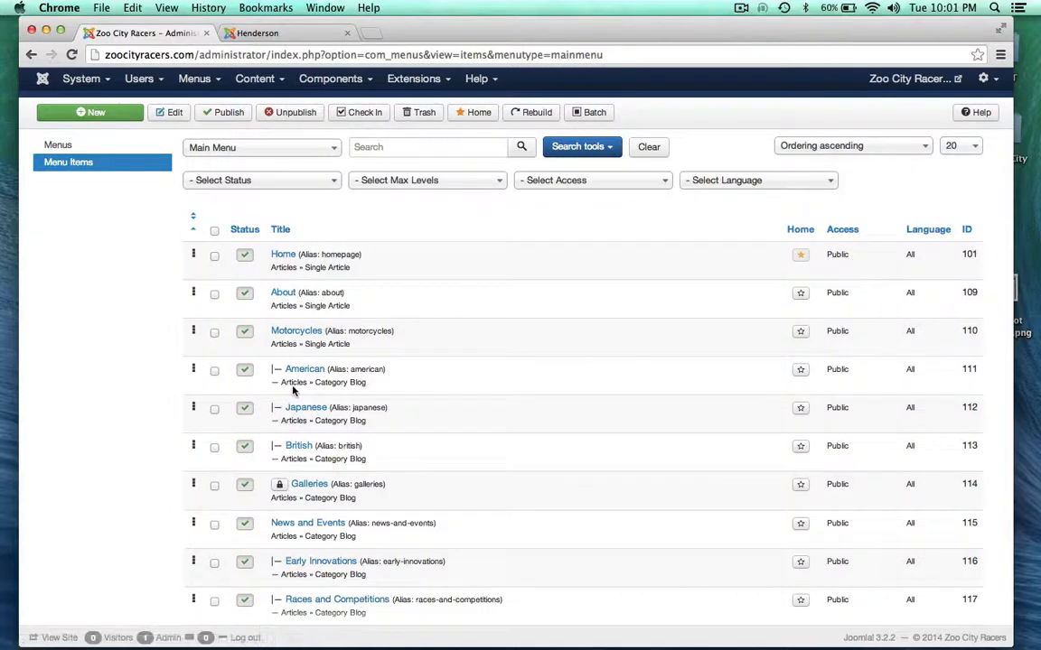
drag(318, 382, 370, 386)
drag(315, 420, 365, 421)
drag(316, 458, 368, 459)
click(371, 463)
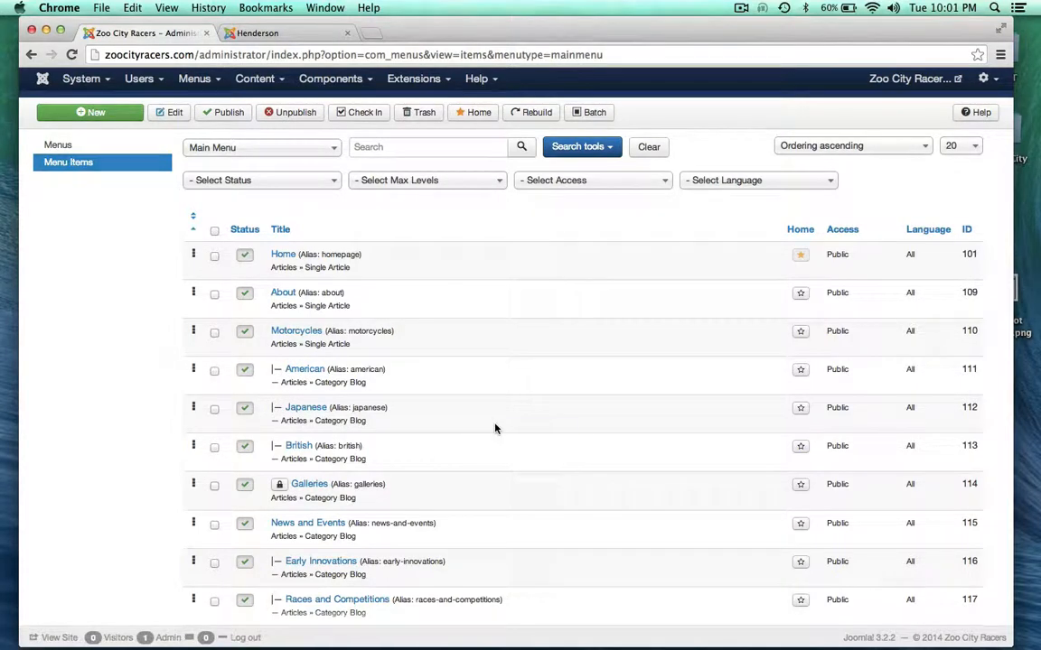
click(254, 34)
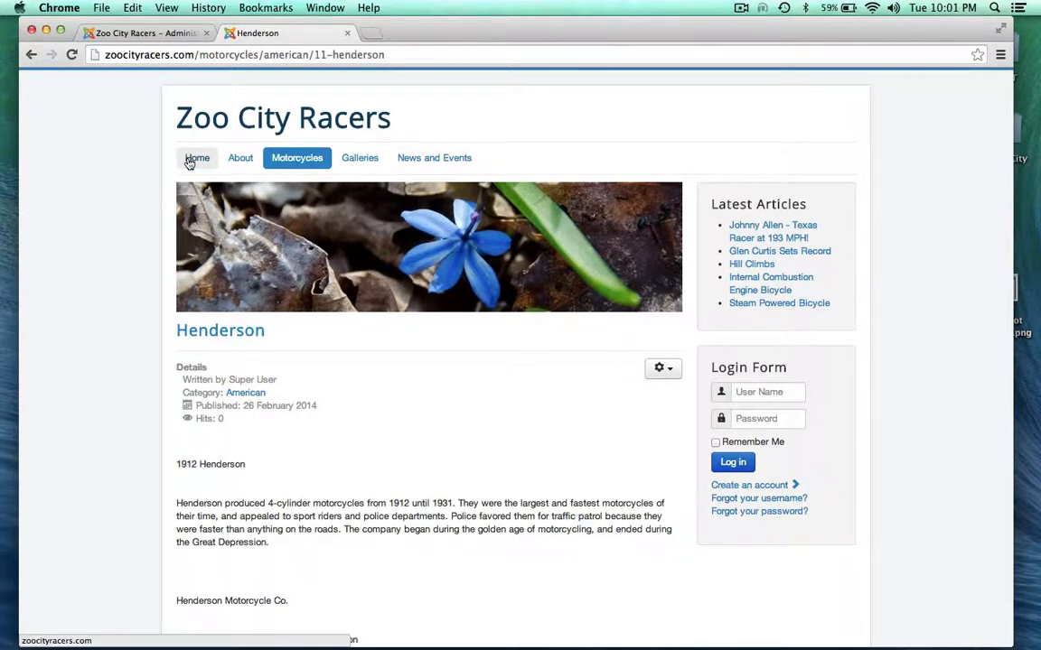
Go to the site's Home page showing Welcome text, Latest Articles and Login Form
mouse_move(294, 161)
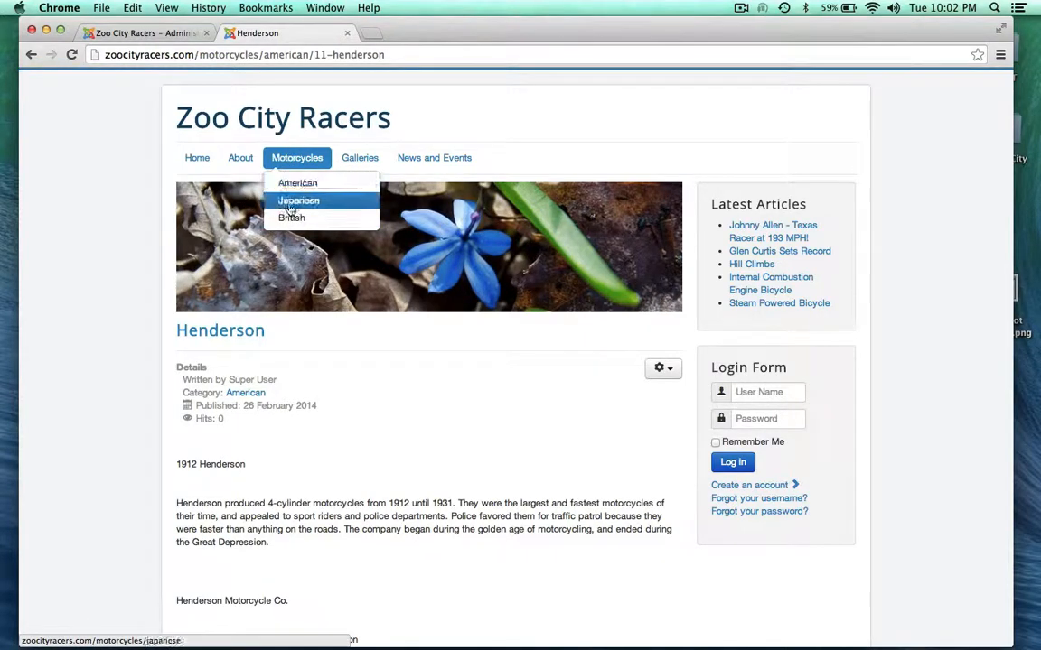
click(192, 168)
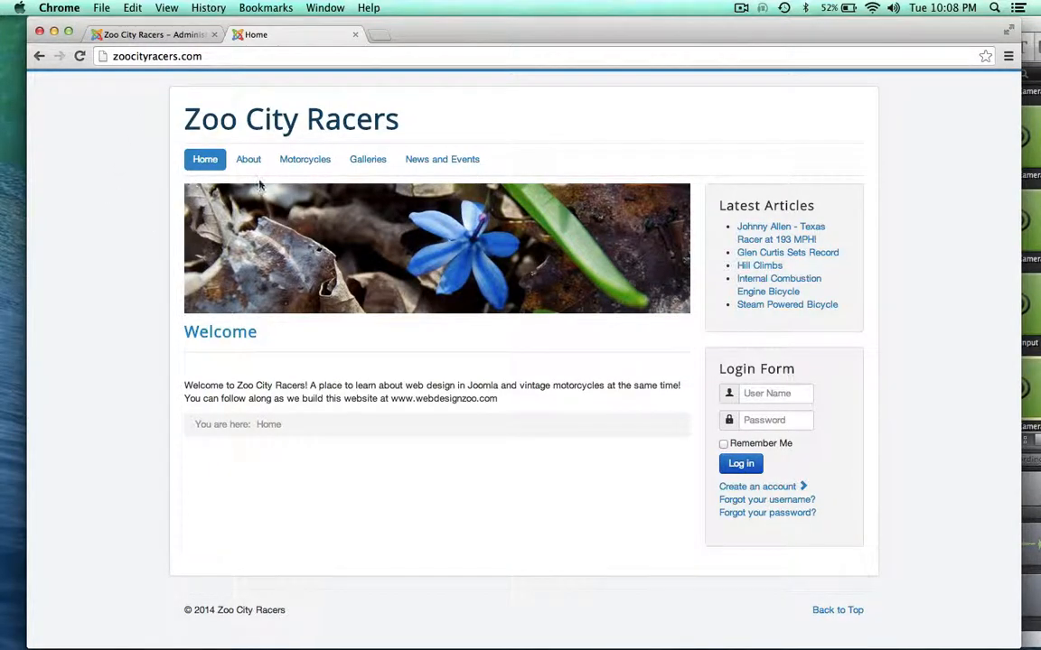
In the Module Manager, select the Main Menu module and check it in
click(147, 36)
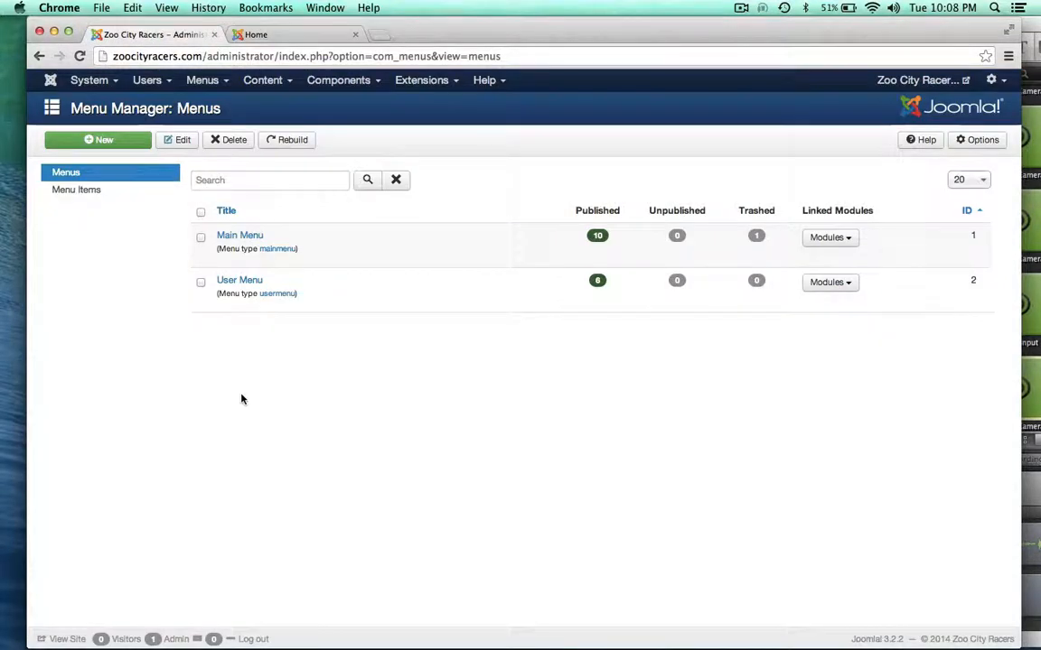
click(279, 80)
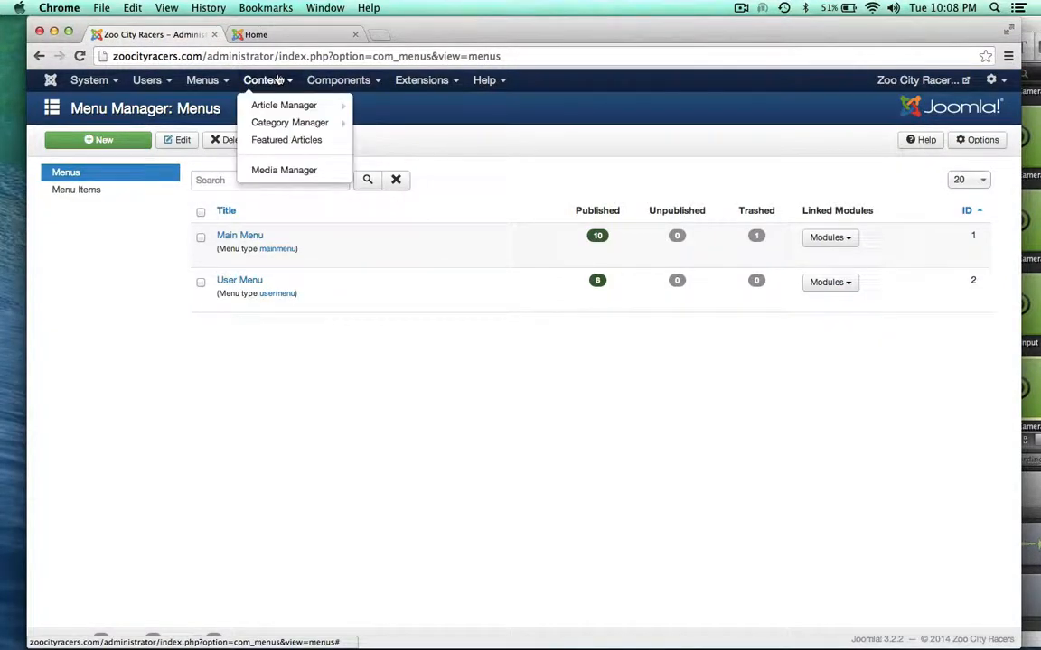
mouse_move(414, 79)
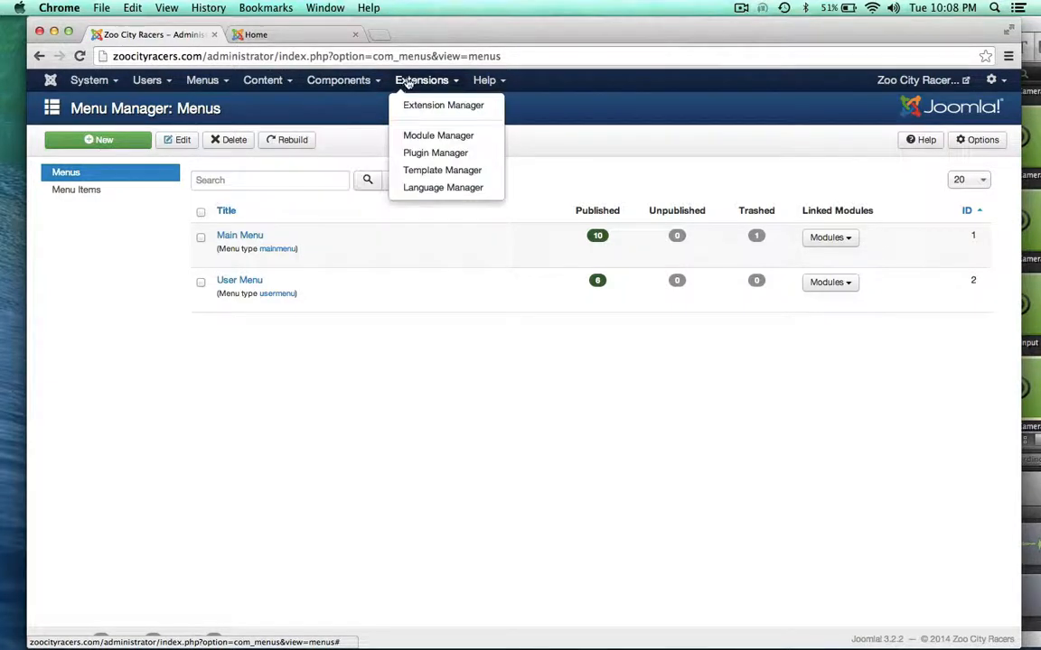
click(420, 137)
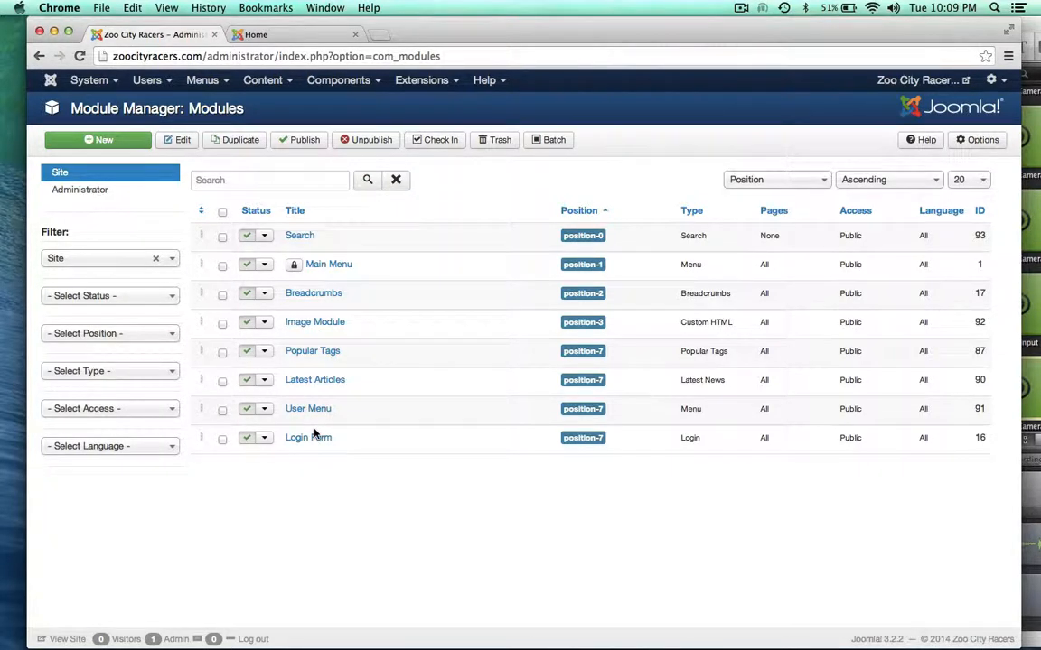
click(222, 265)
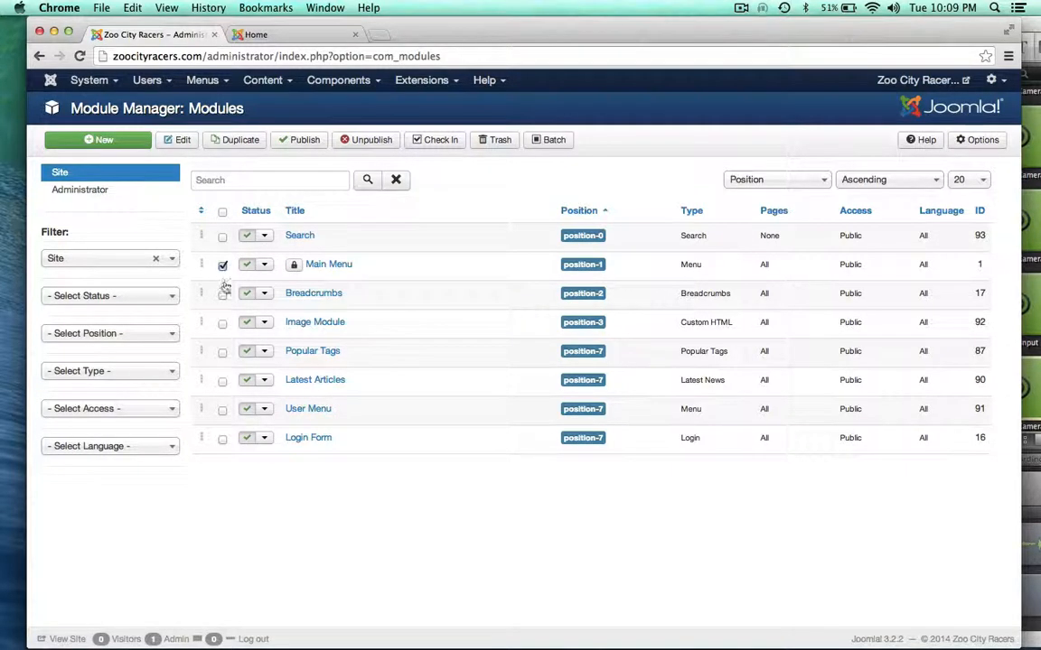
click(434, 141)
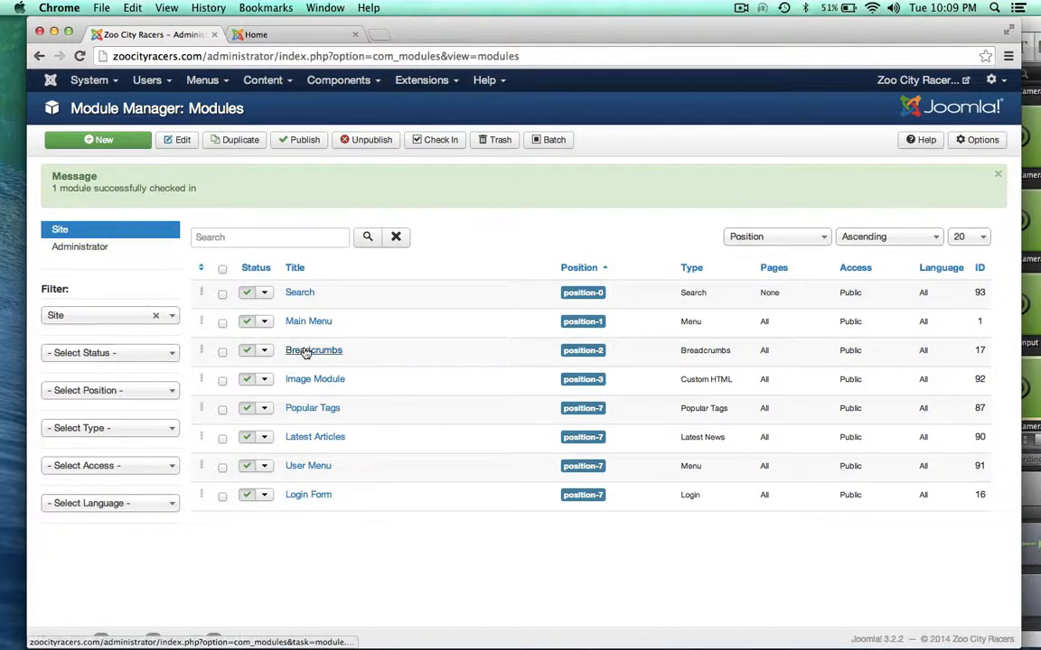
Compare the front-end site, then open the Main Menu module for editing
click(271, 34)
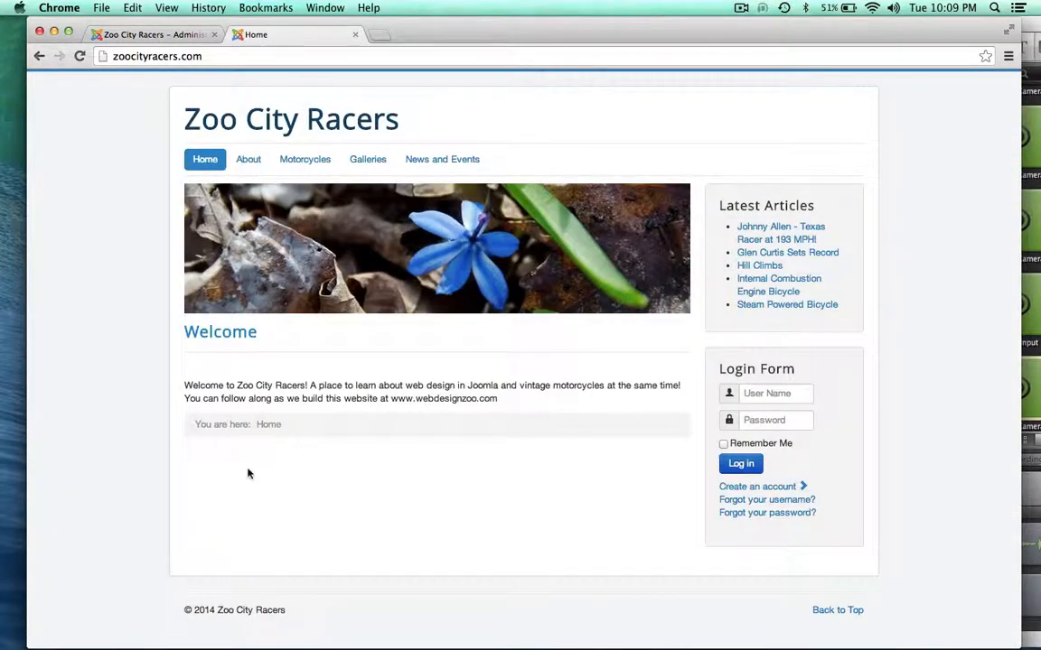
click(134, 34)
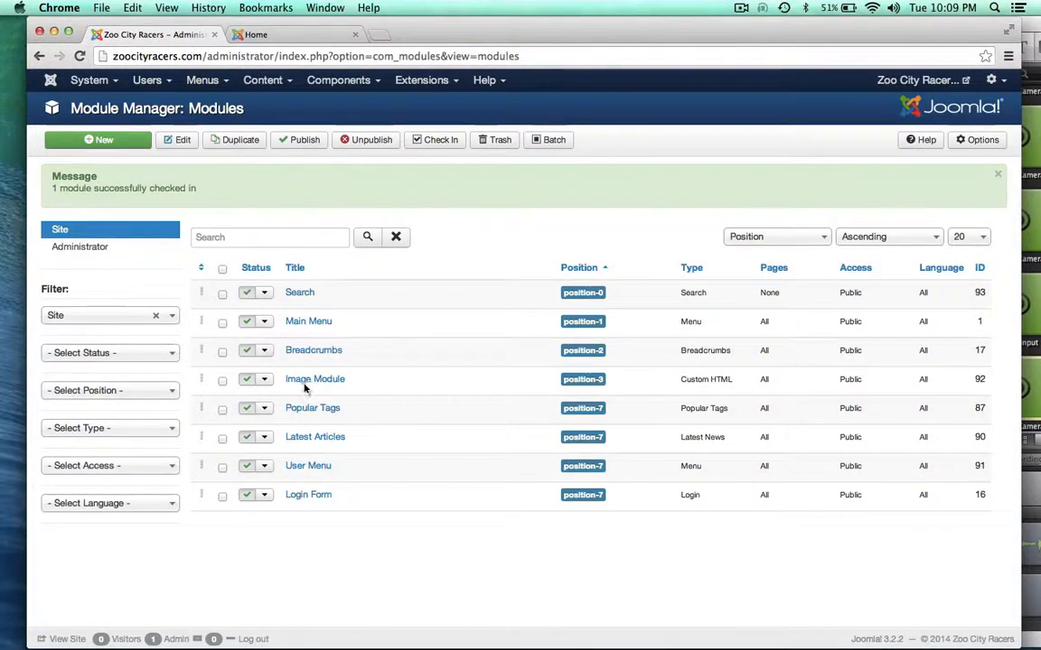
click(272, 35)
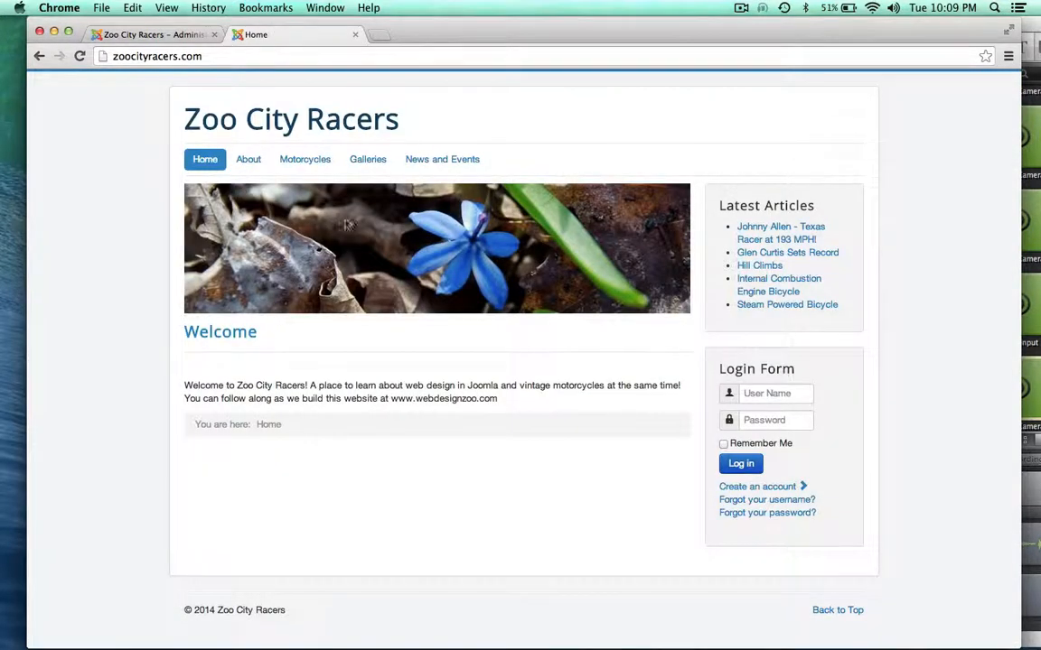
click(161, 34)
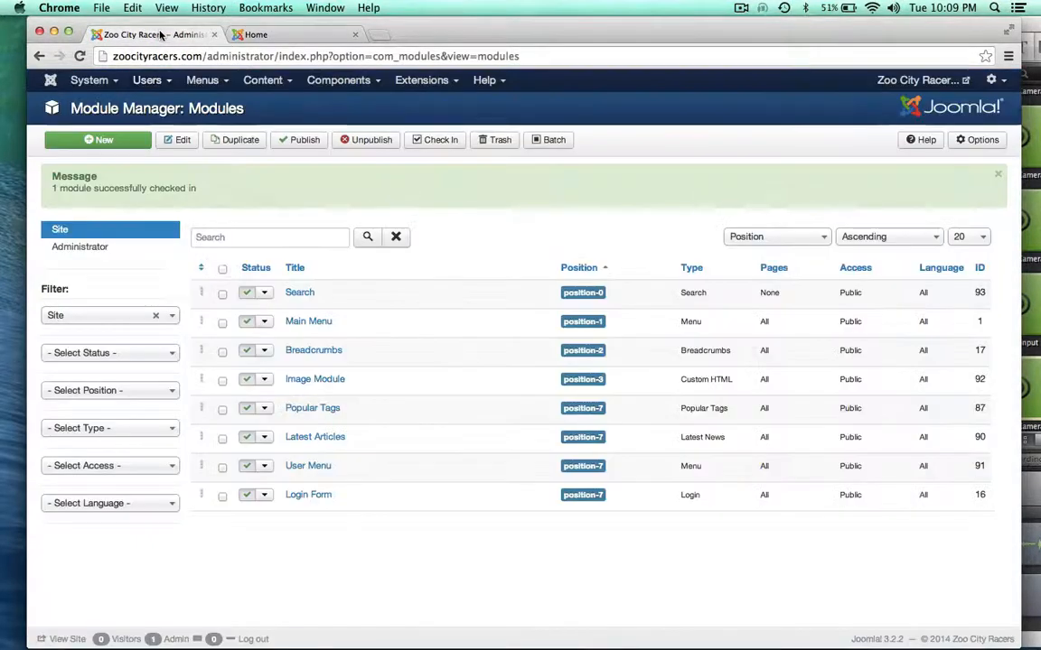
click(308, 322)
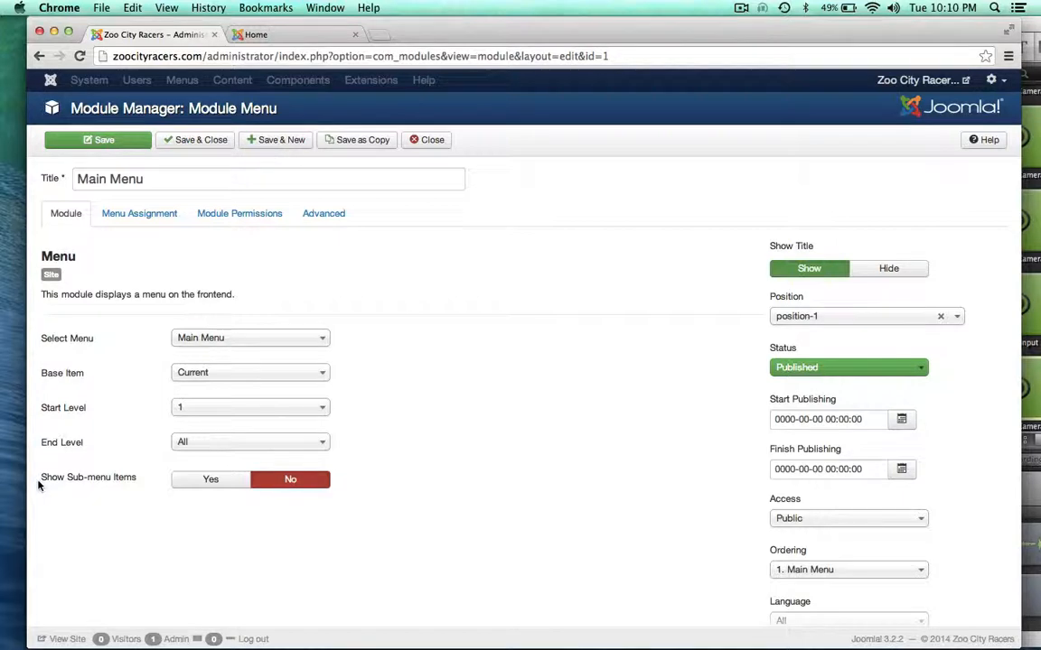
Save Main Menu with Show Sub-menu Items set to Yes and check the site's dropdown submenus
click(190, 480)
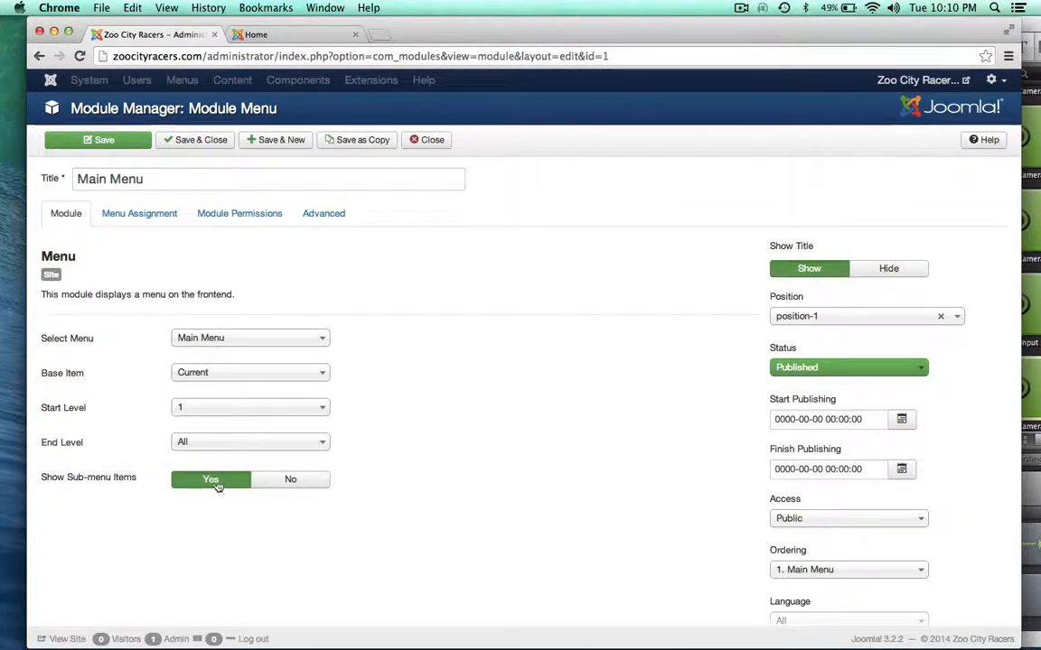
click(104, 141)
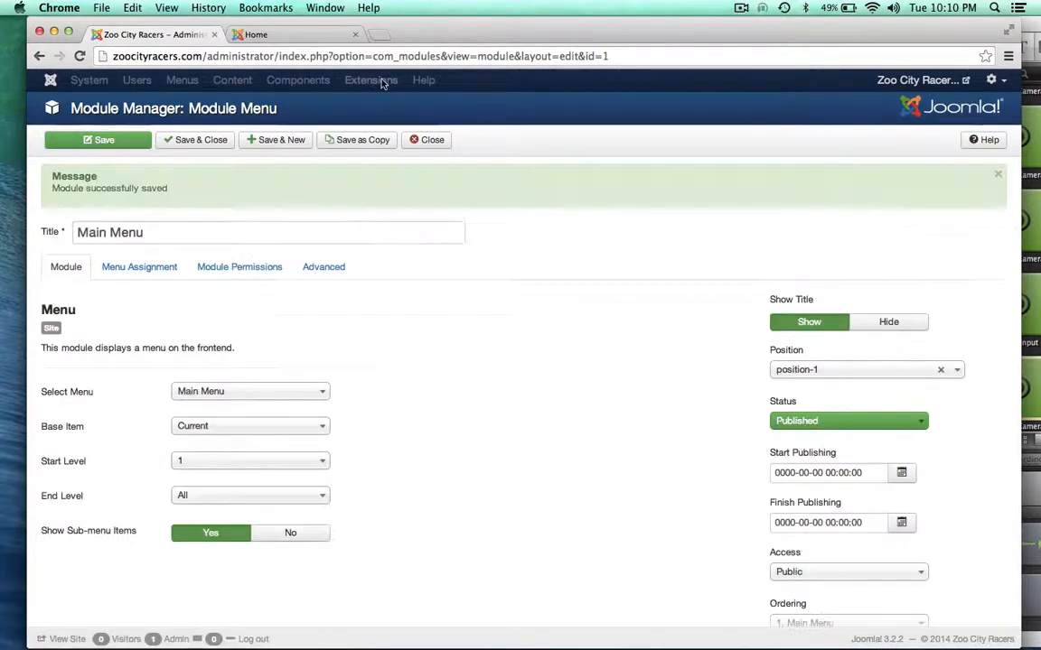
click(298, 33)
click(78, 56)
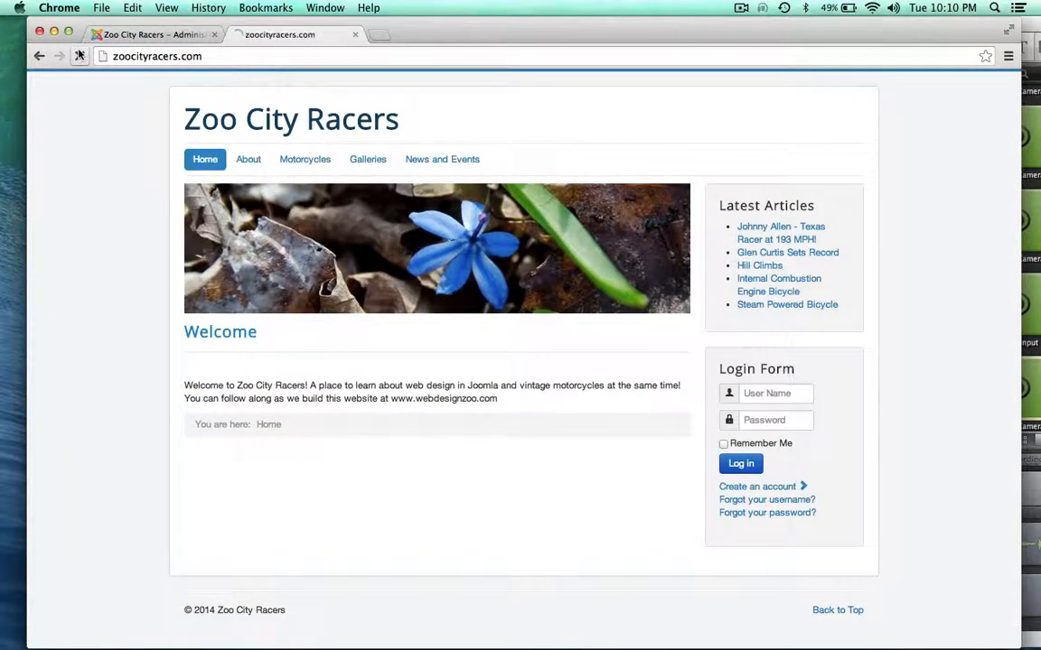
mouse_move(304, 161)
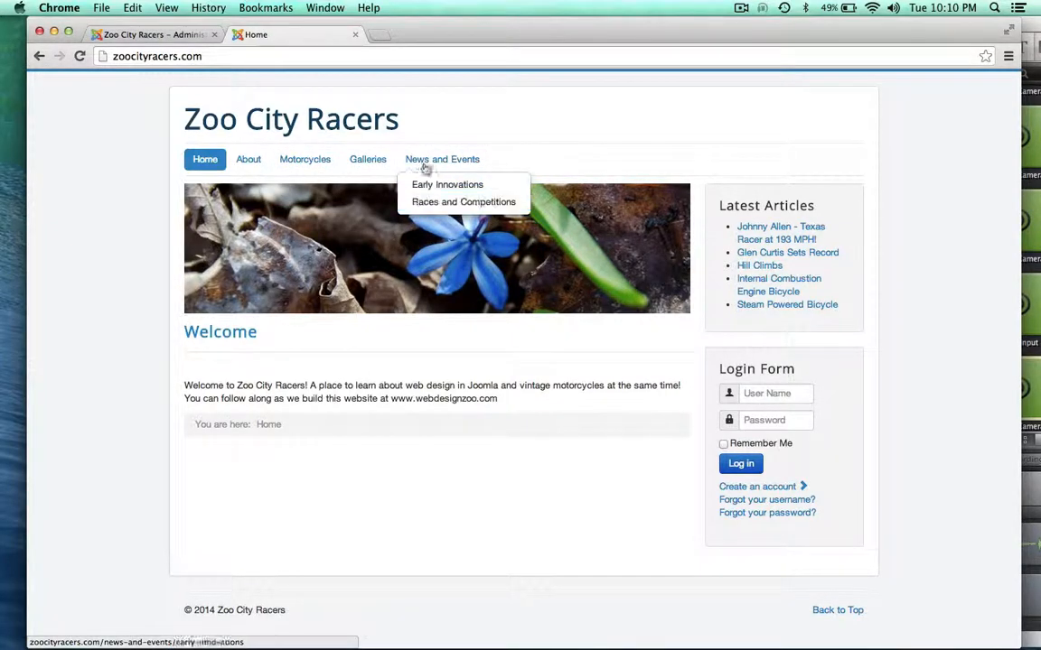
mouse_move(425, 160)
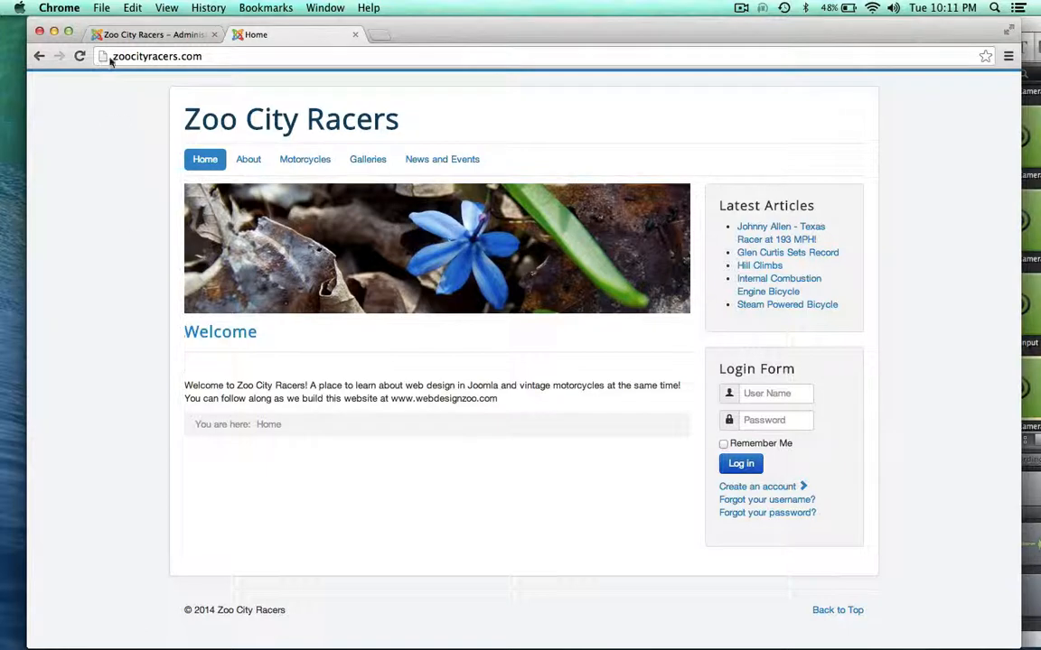
click(138, 36)
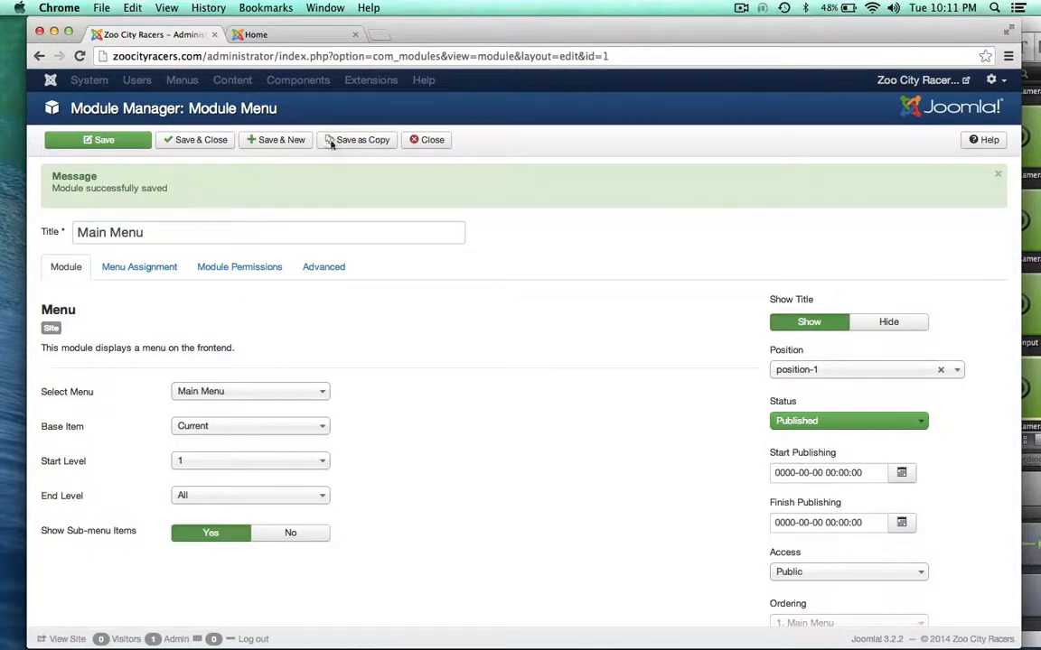
Close the Main Menu editor and compare the front-end site with the module list
click(426, 140)
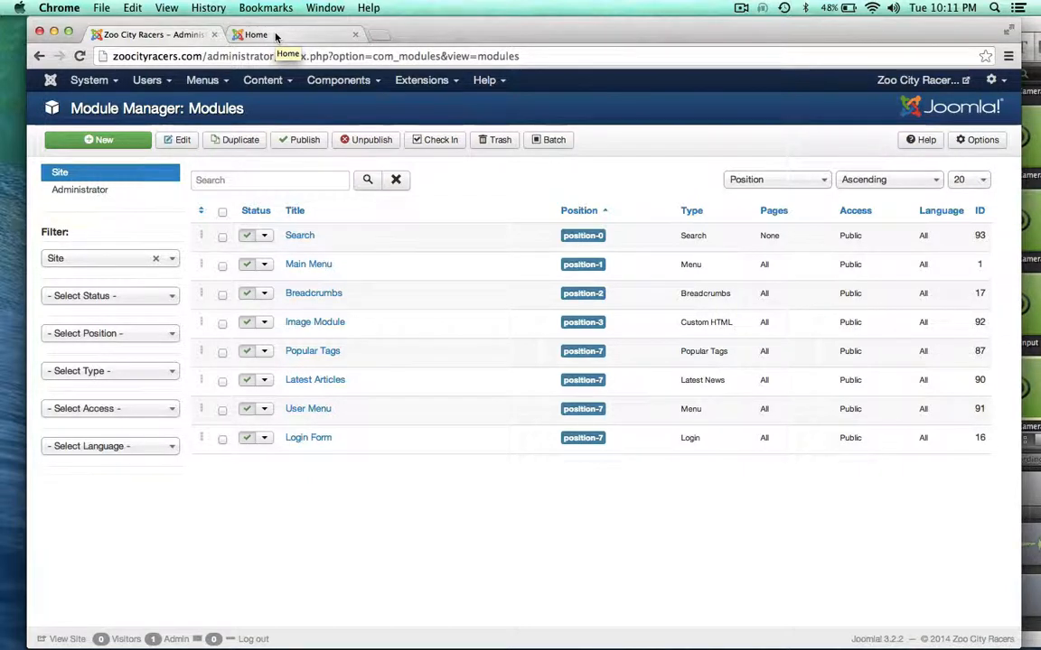
click(274, 34)
click(177, 34)
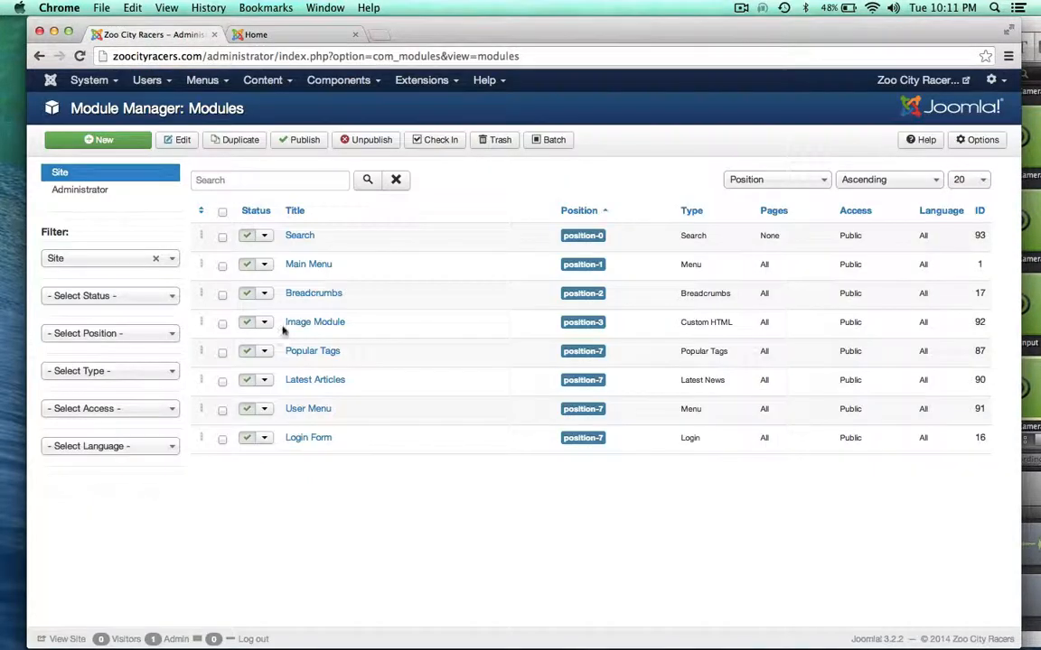
click(274, 35)
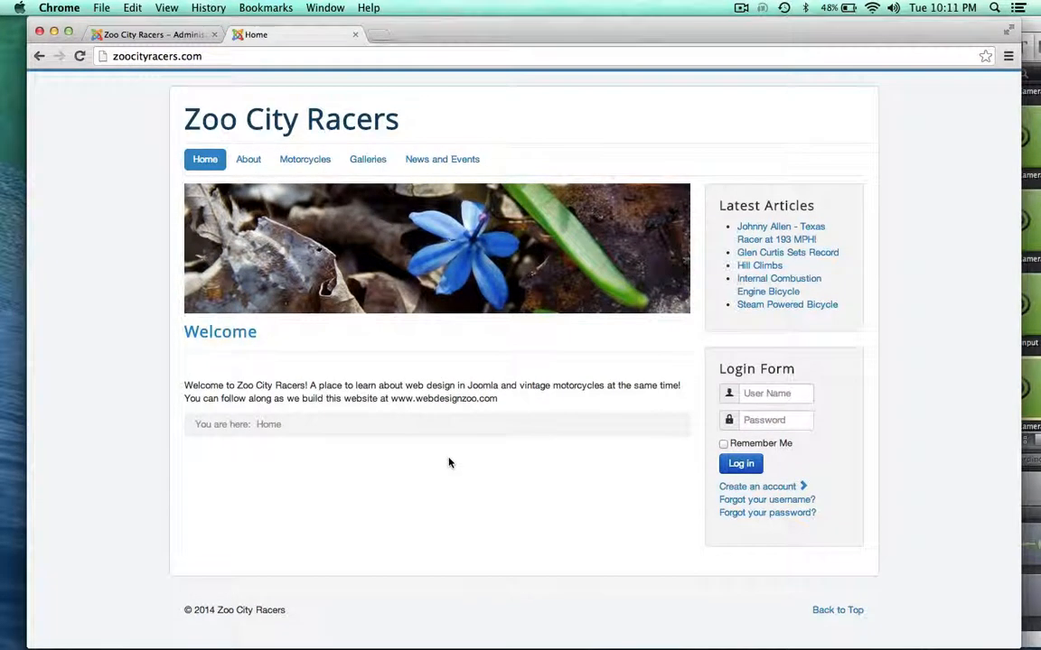
click(144, 35)
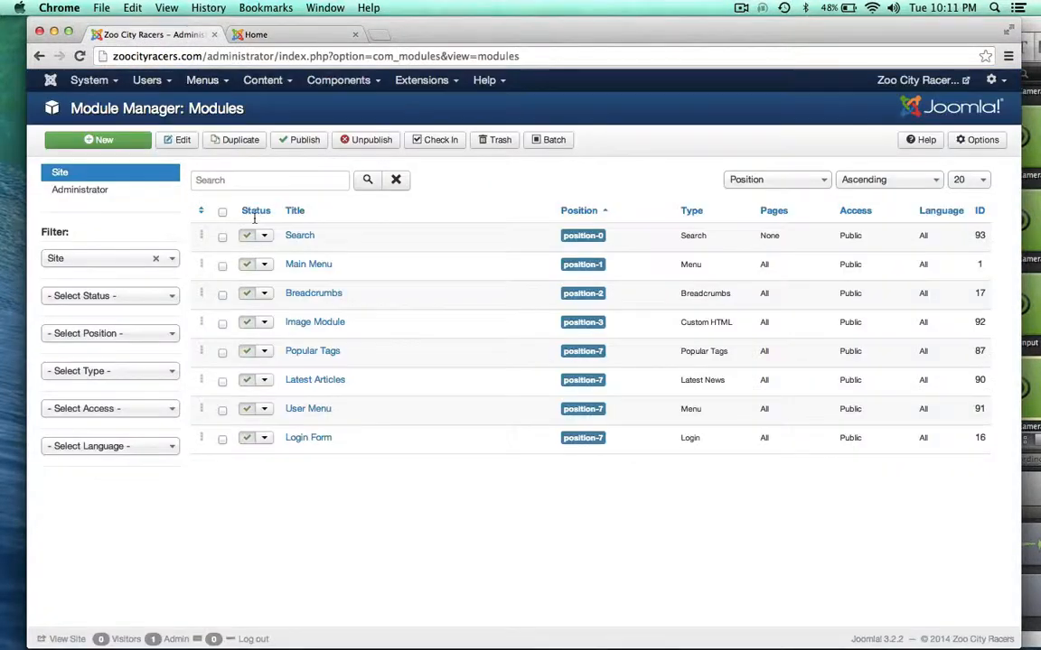
Review the Image Module's settings and close it without changes
click(309, 323)
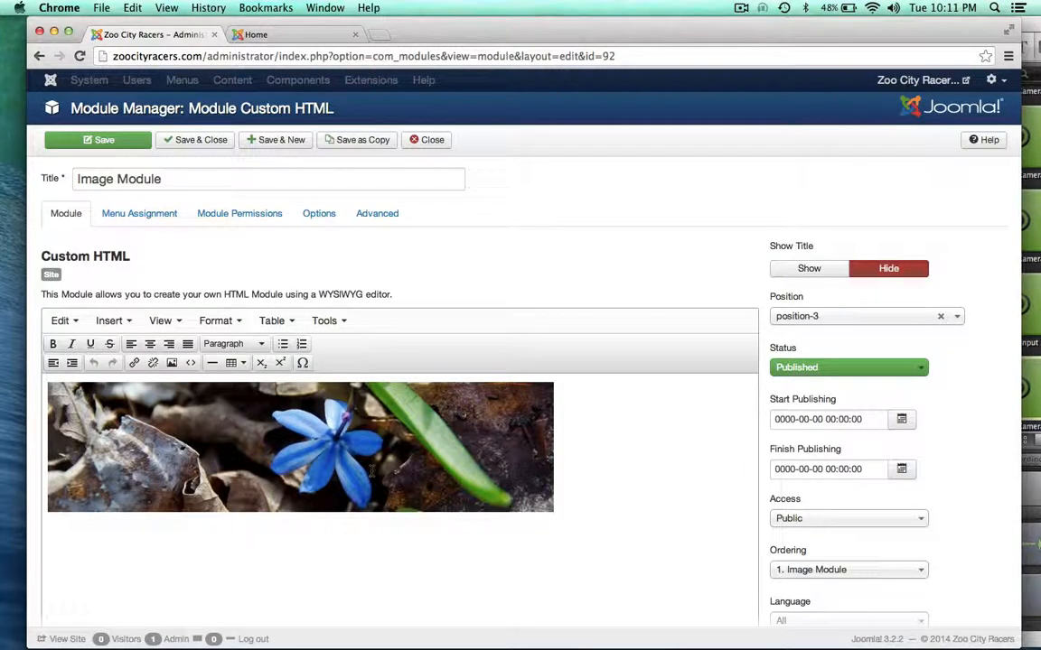
scroll(454, 323, down, 3)
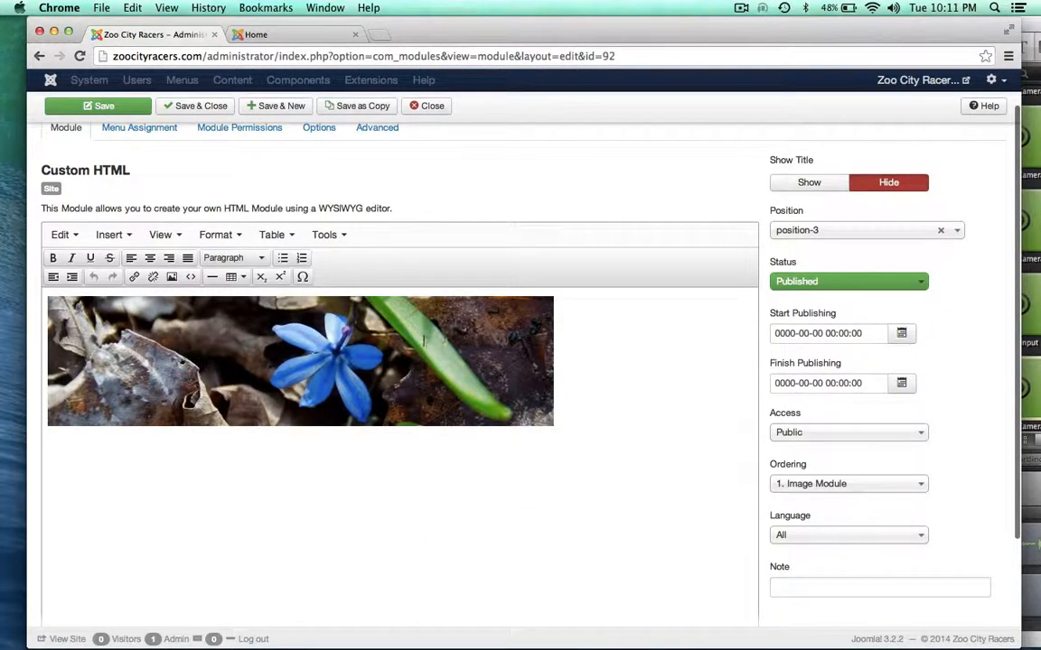
scroll(449, 190, up, 3)
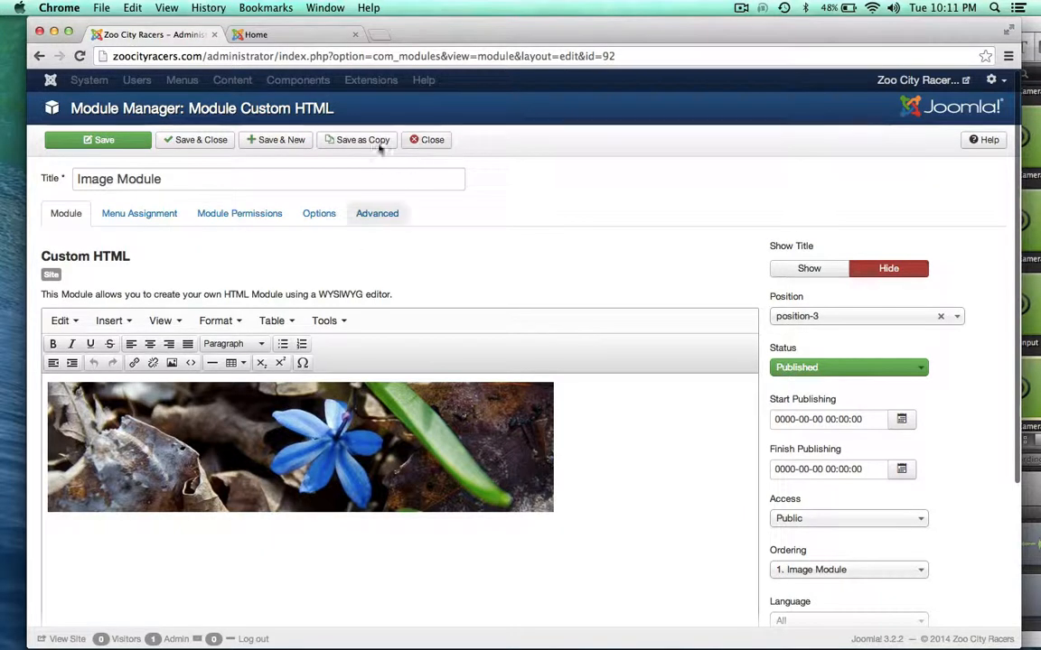
click(430, 141)
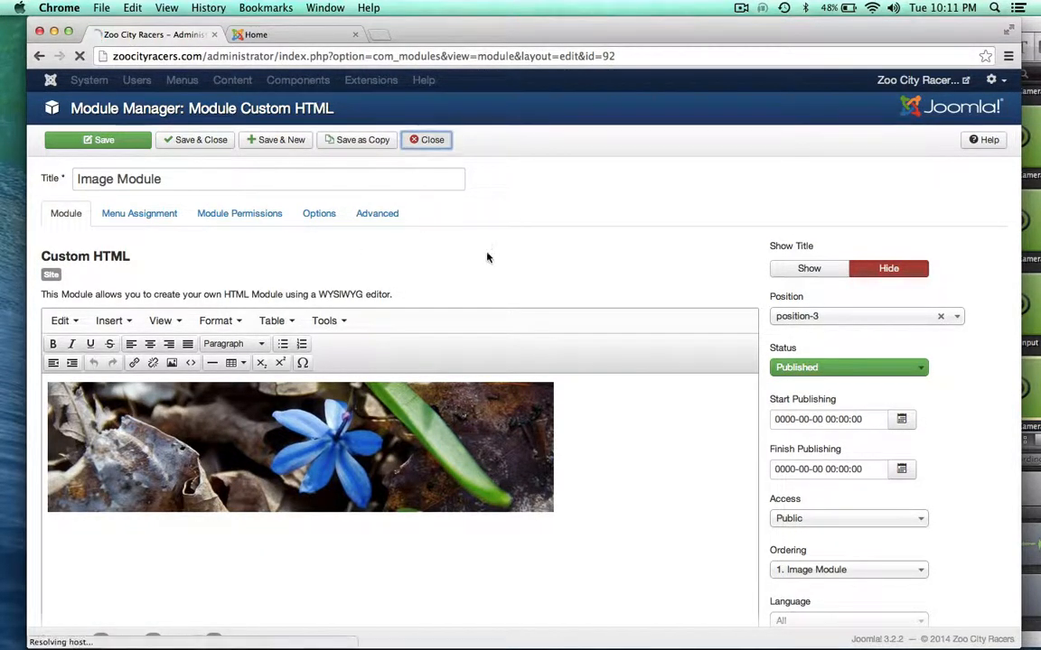
Preview the home page again, then open the Content Category Manager
click(258, 34)
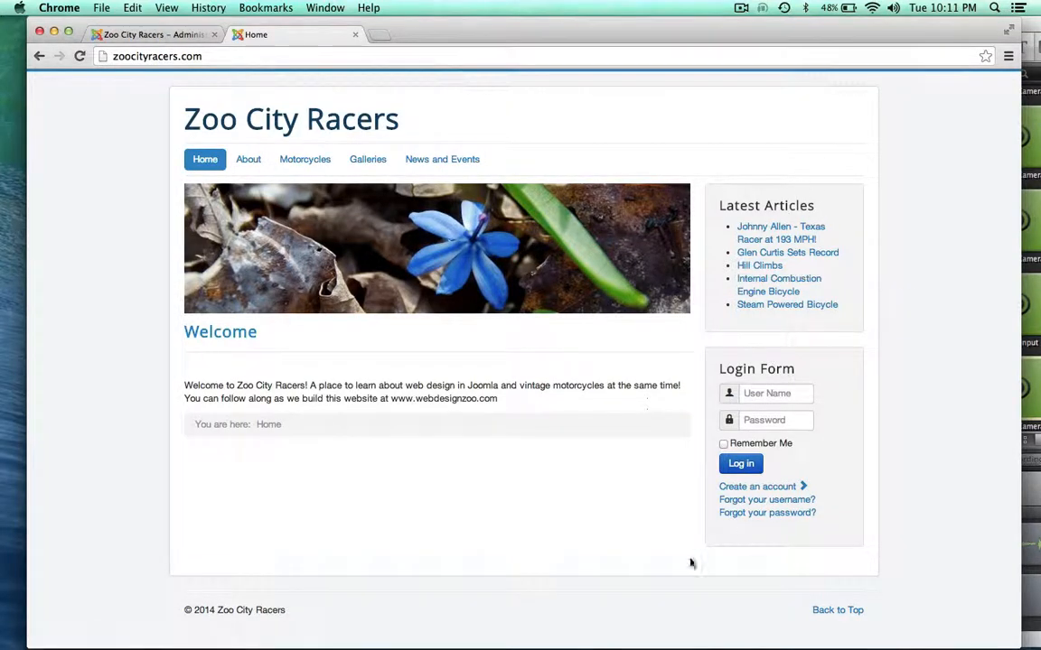
click(155, 33)
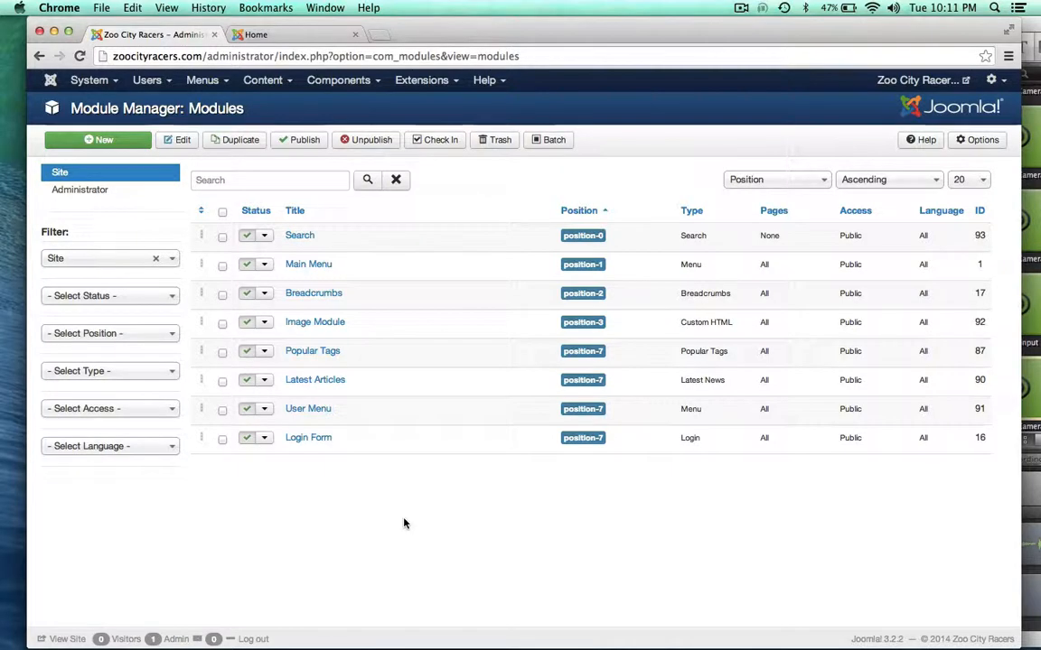
click(298, 33)
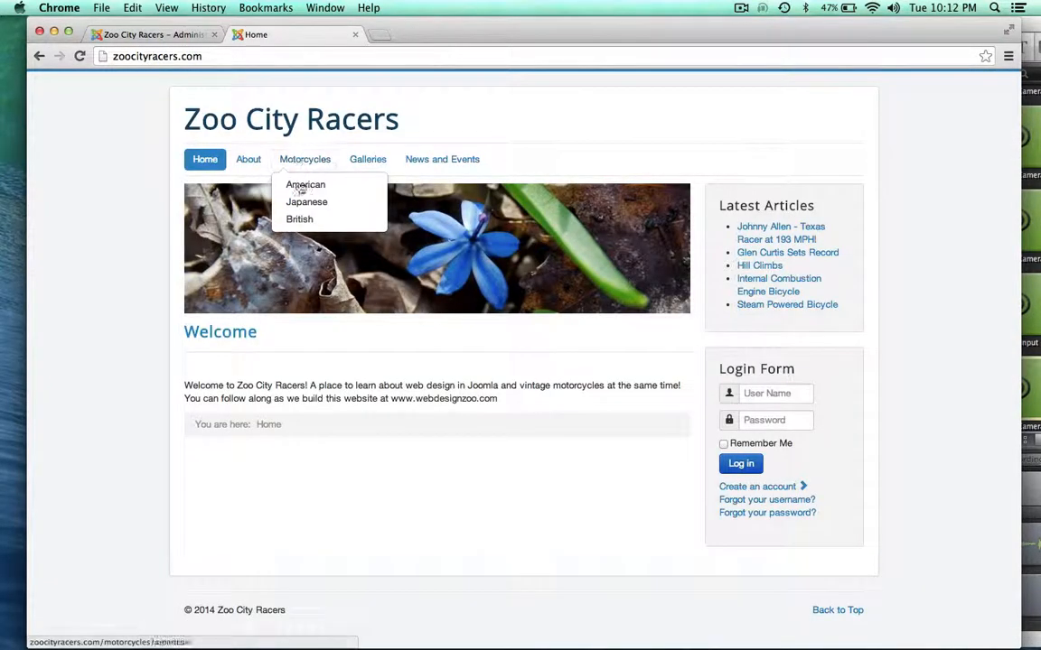
mouse_move(470, 161)
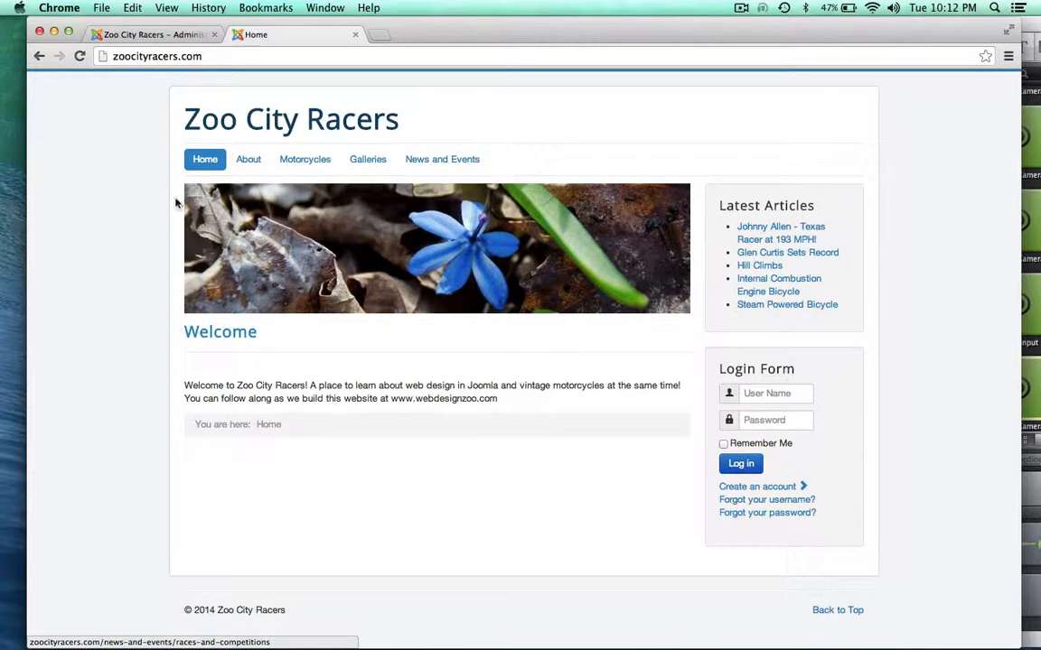
click(155, 36)
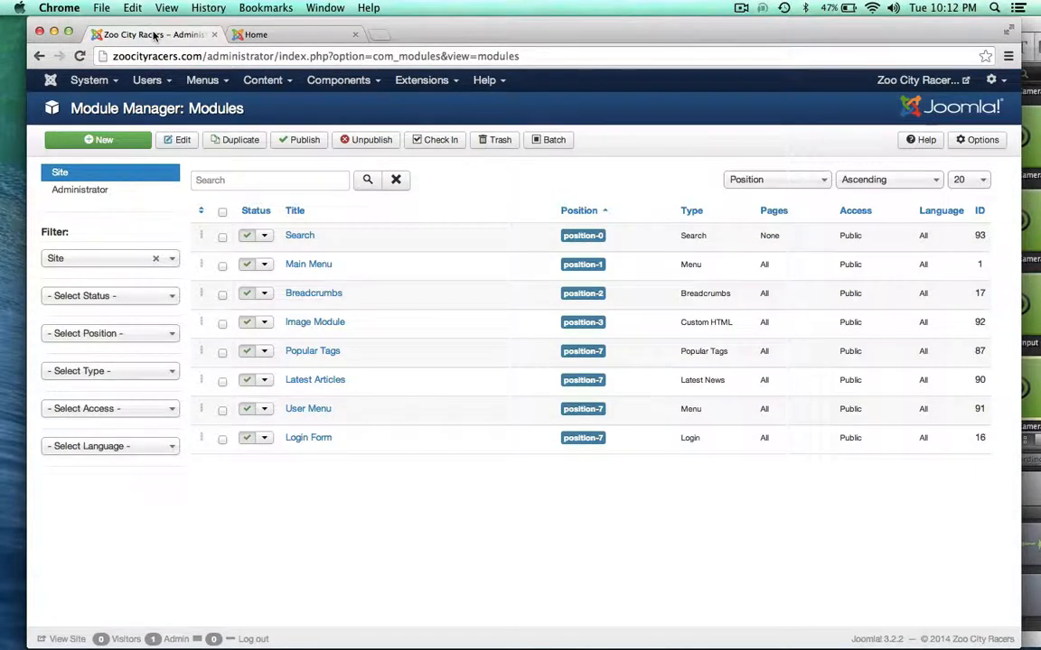
click(217, 81)
click(262, 80)
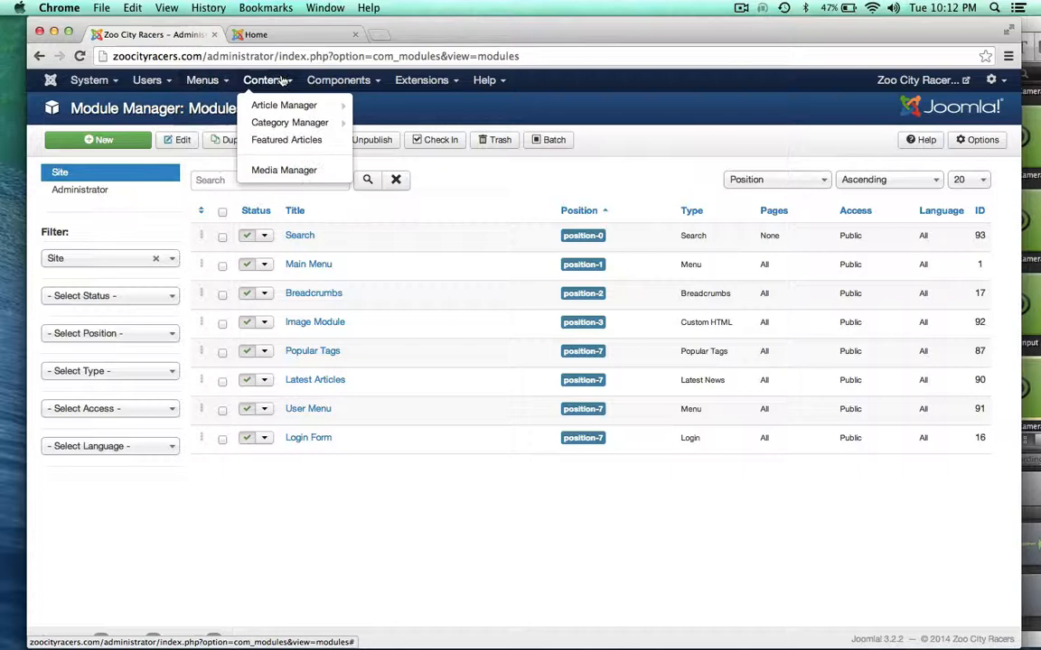
click(269, 124)
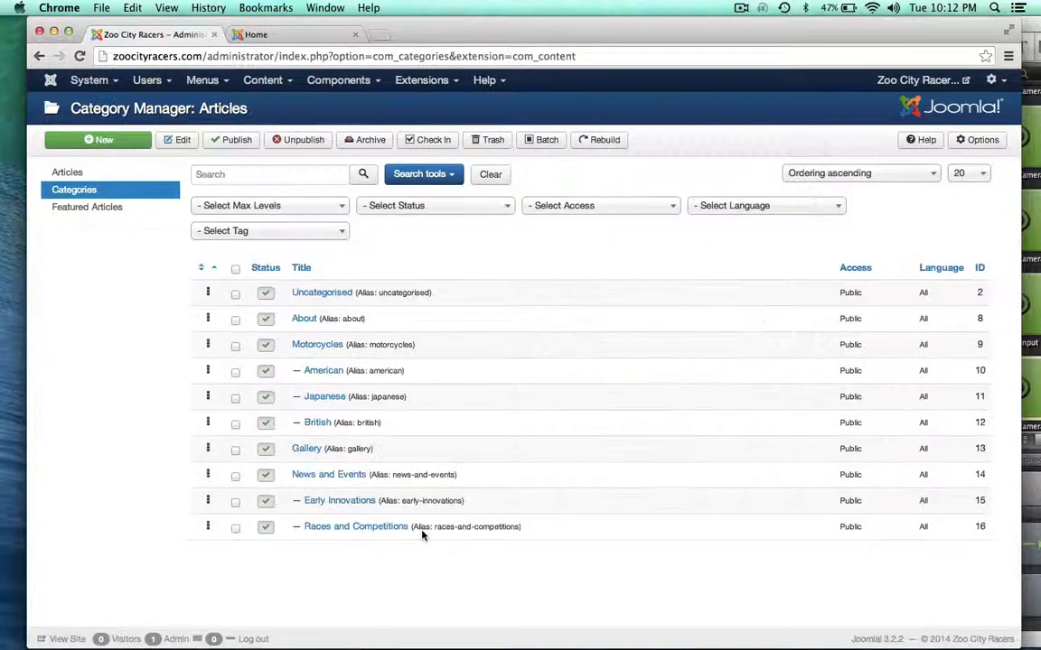
Preview the home page, then list the Main Menu items from Home through Races and Competitions
scroll(165, 485, down, 1)
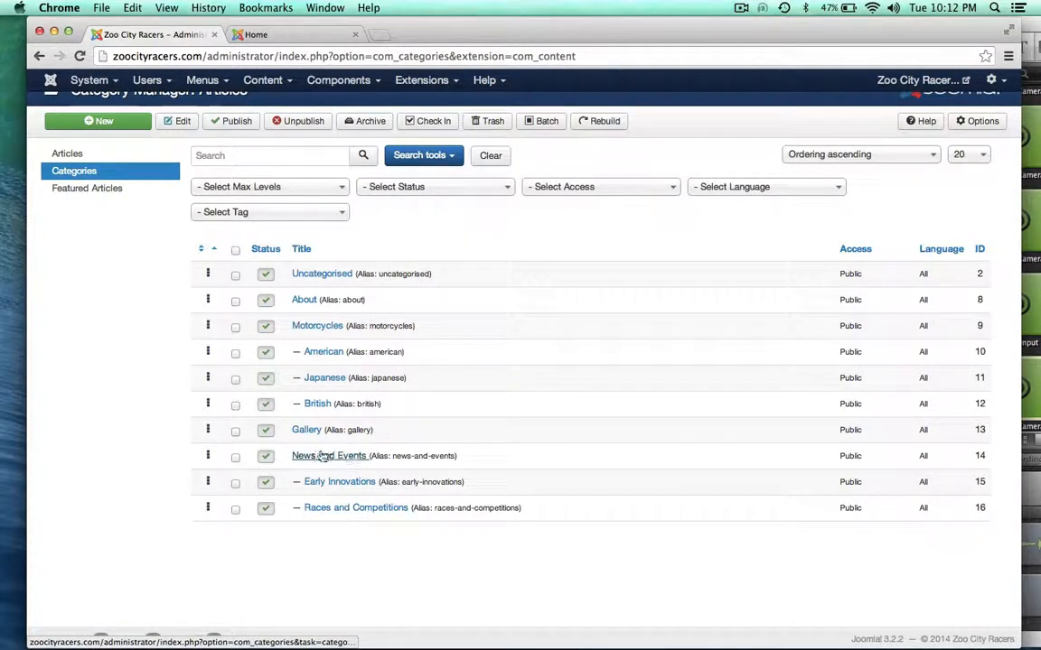
click(286, 35)
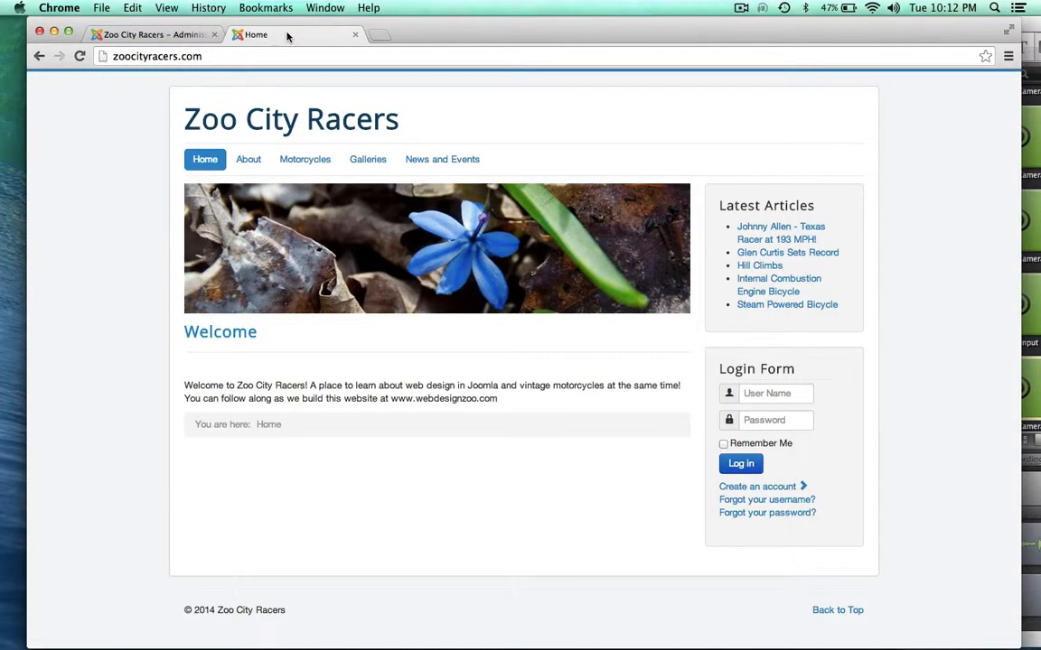
mouse_move(441, 160)
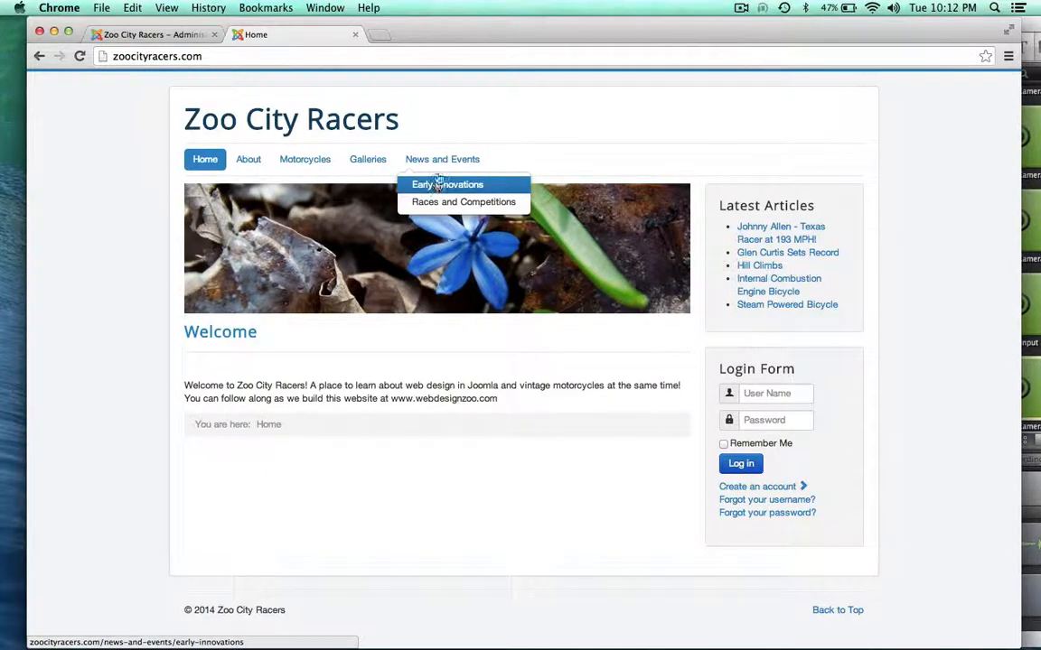
click(143, 34)
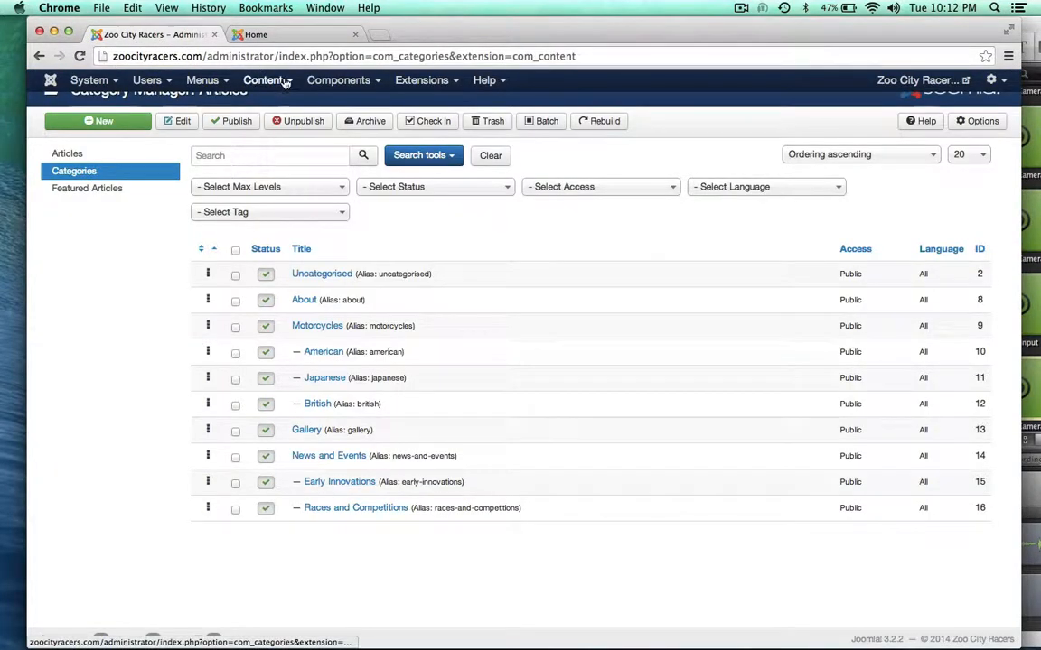
click(256, 81)
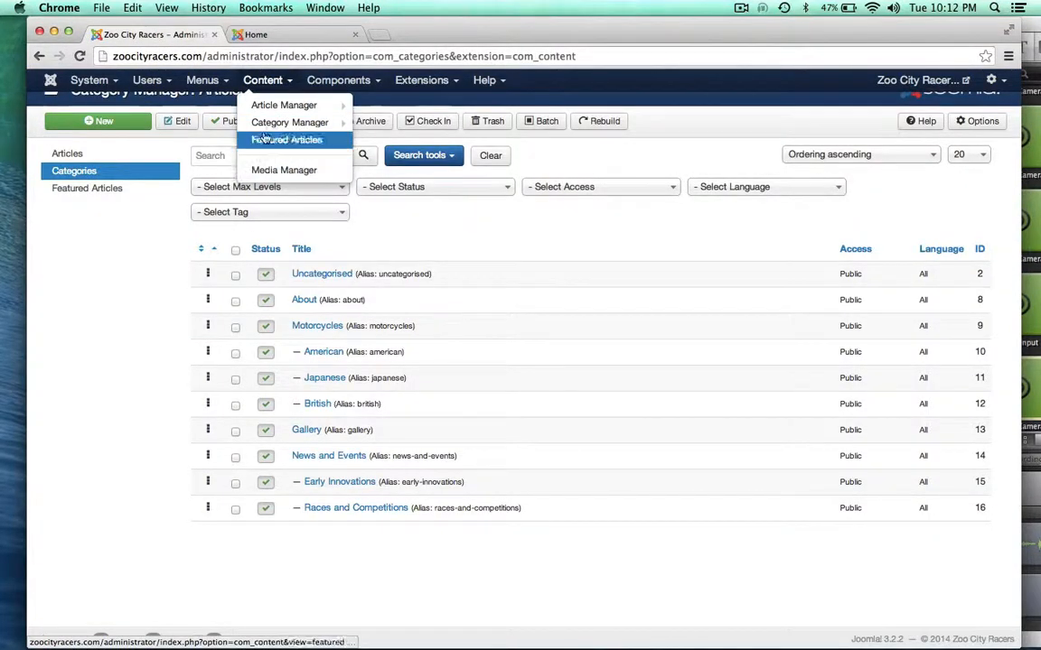
click(203, 81)
click(208, 137)
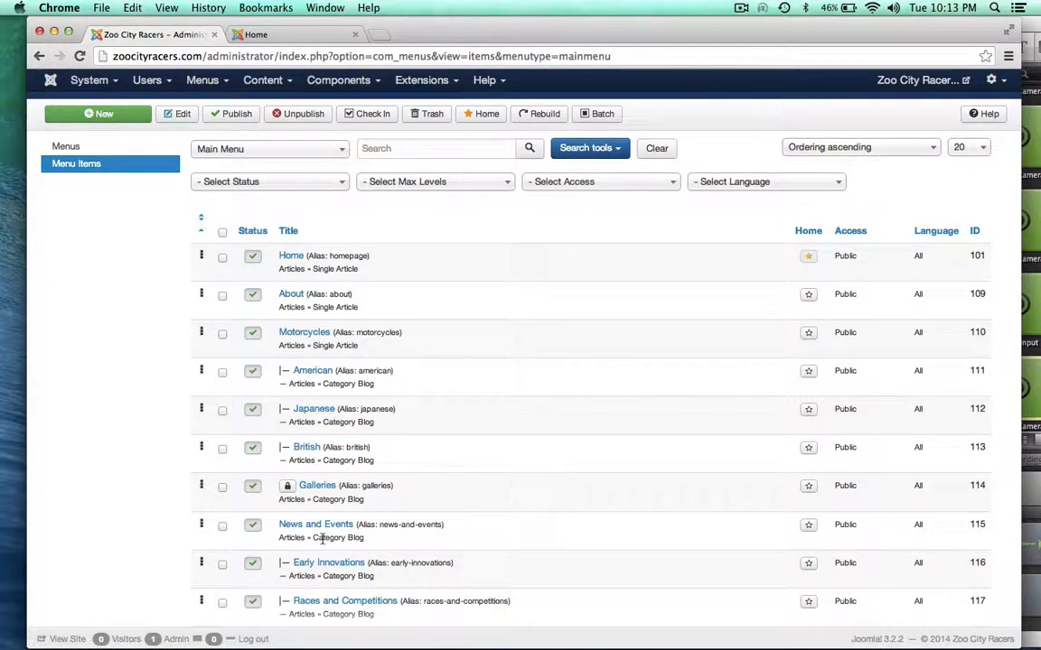
Preview the site's Motorcycles and News and Events pages, then return to the Main Menu items list
click(306, 38)
mouse_move(307, 161)
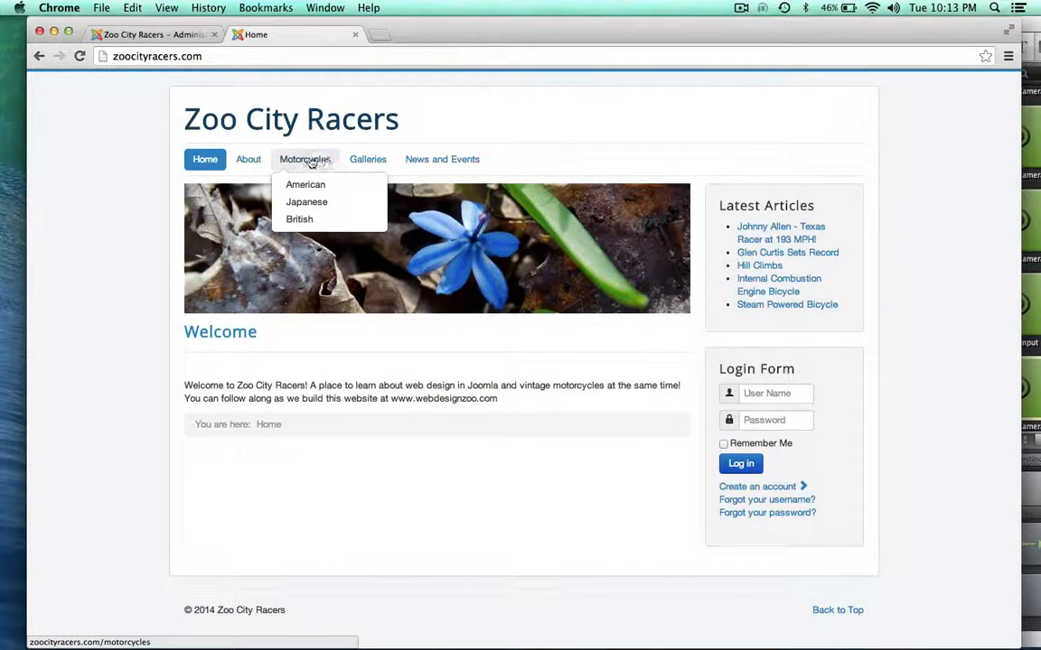
click(303, 161)
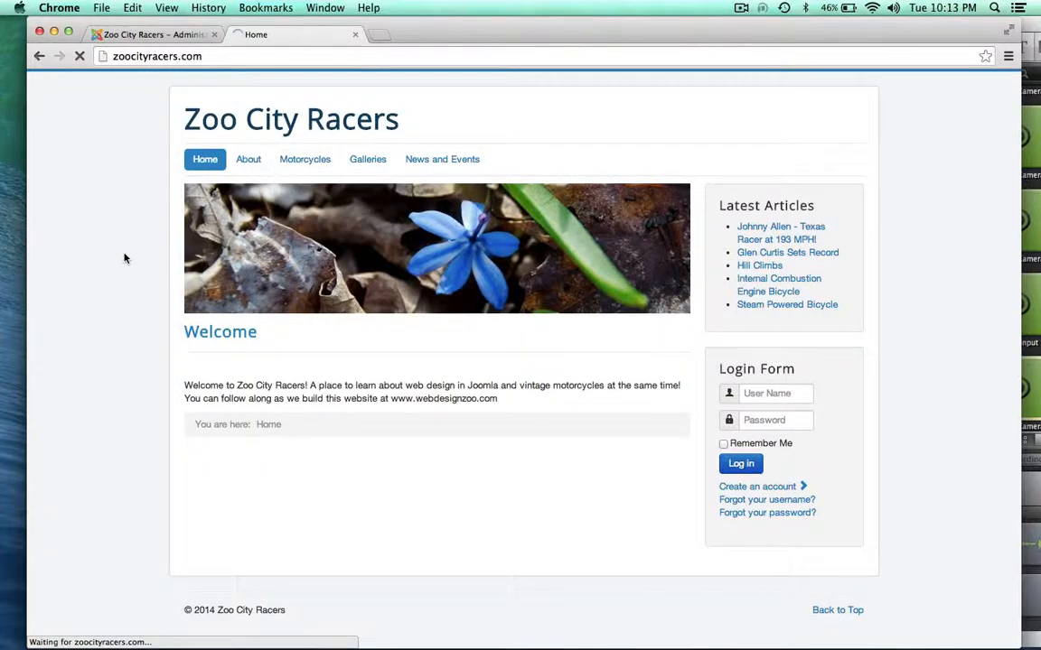
scroll(125, 257, down, 4)
scroll(125, 258, up, 4)
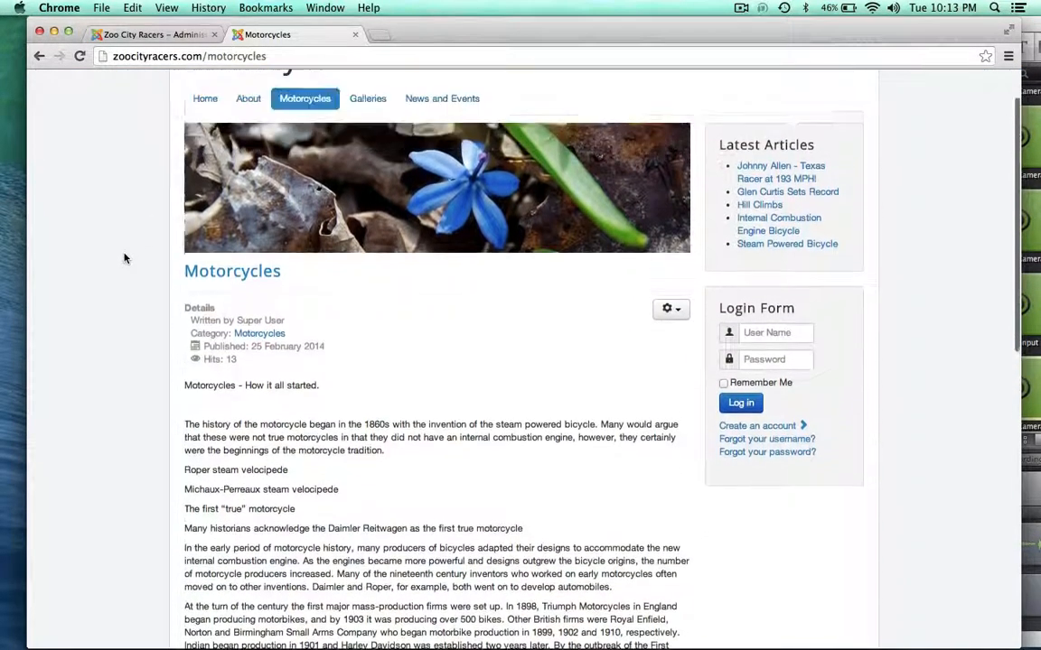
mouse_move(303, 164)
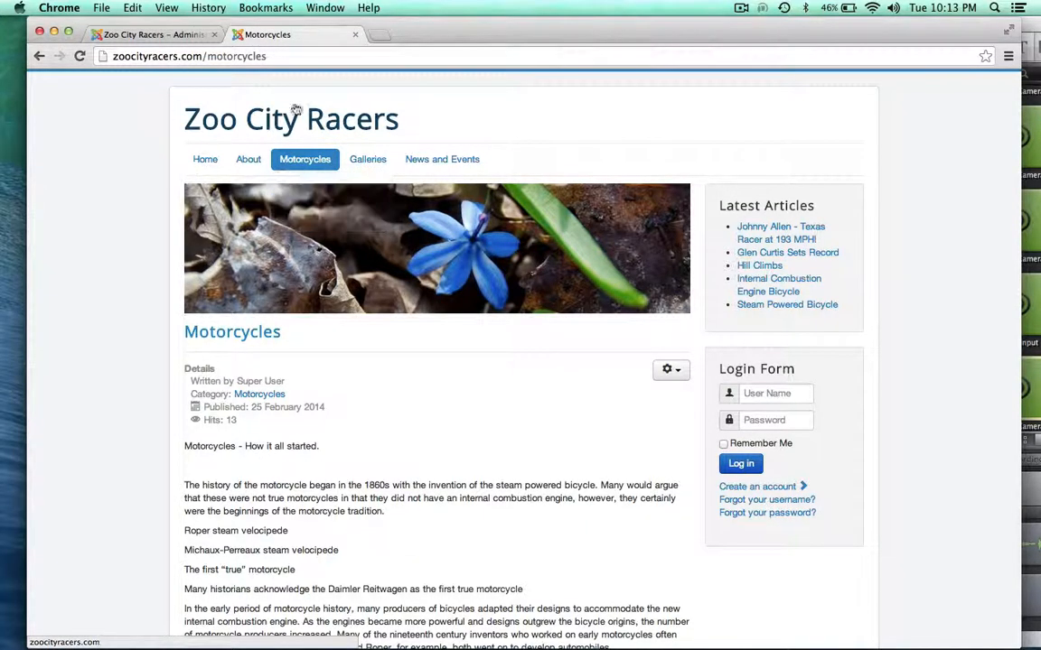
click(445, 160)
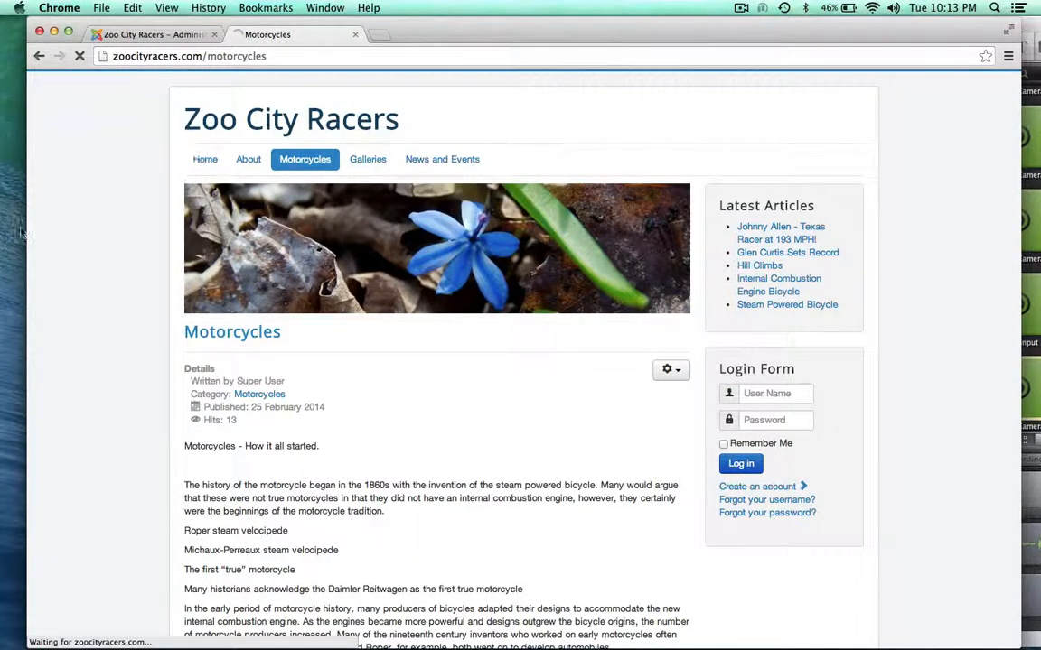
click(145, 34)
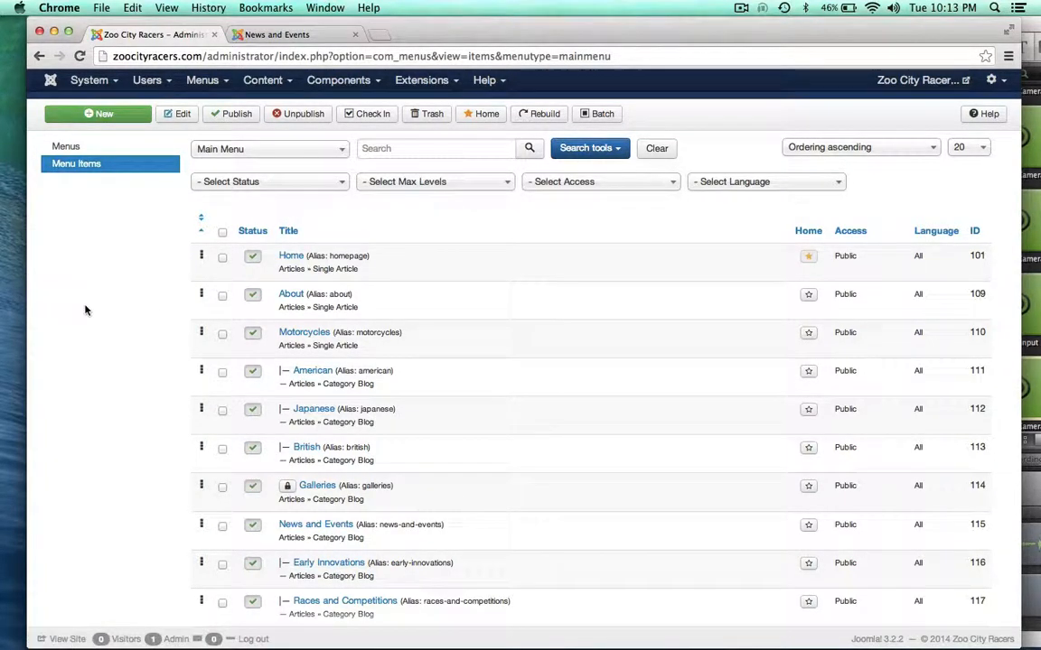
Browse the Early Innovations category's articles on the site, then return to the admin Main Menu items list
click(260, 34)
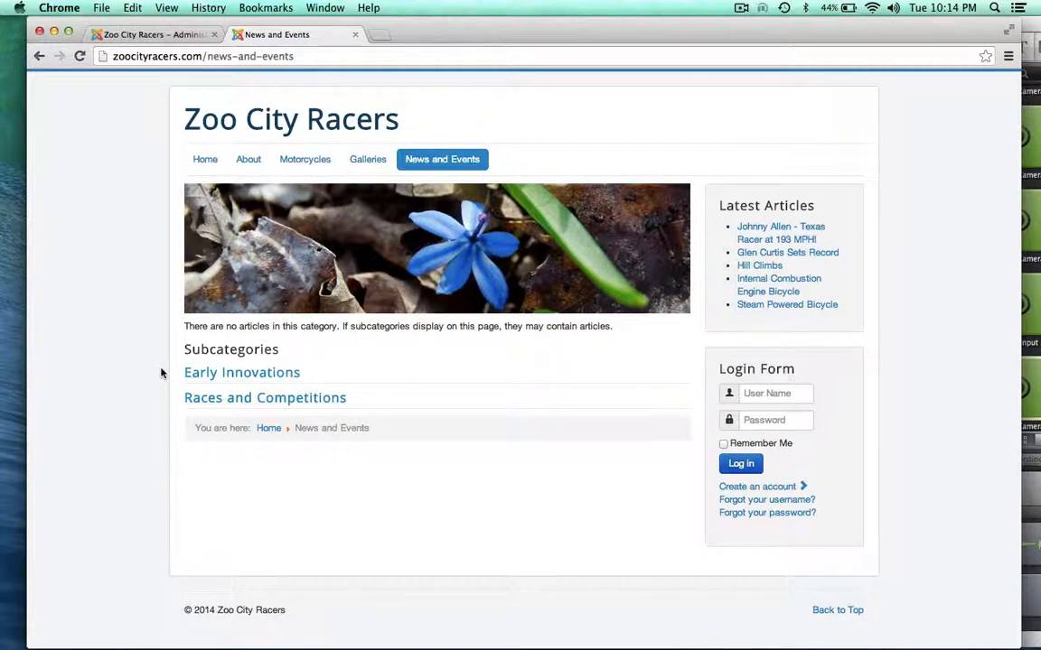
click(211, 372)
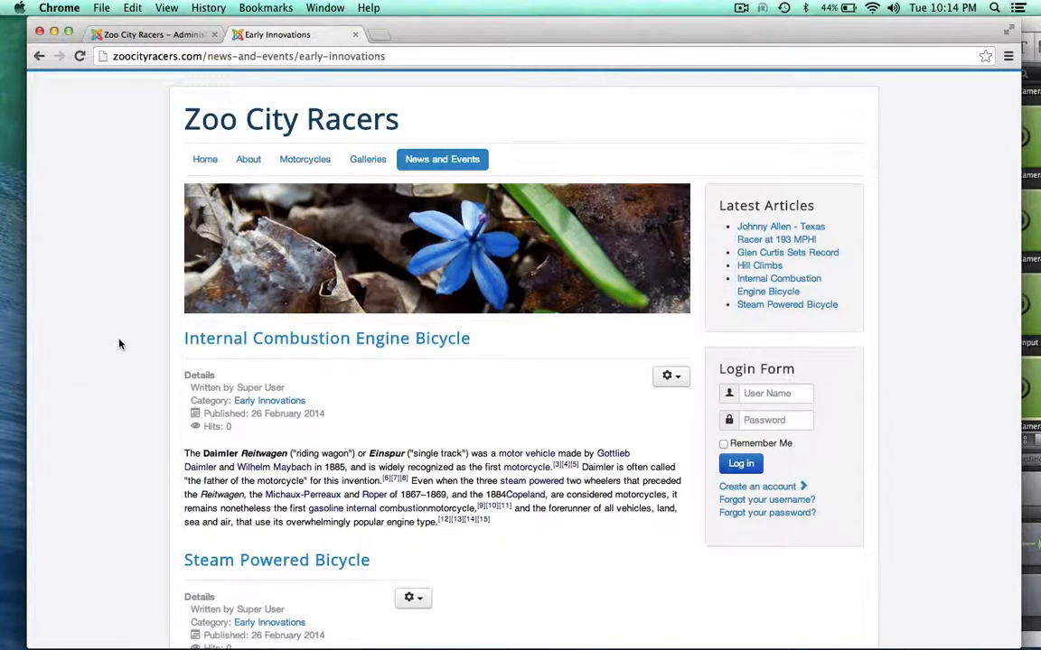
scroll(113, 395, down, 2)
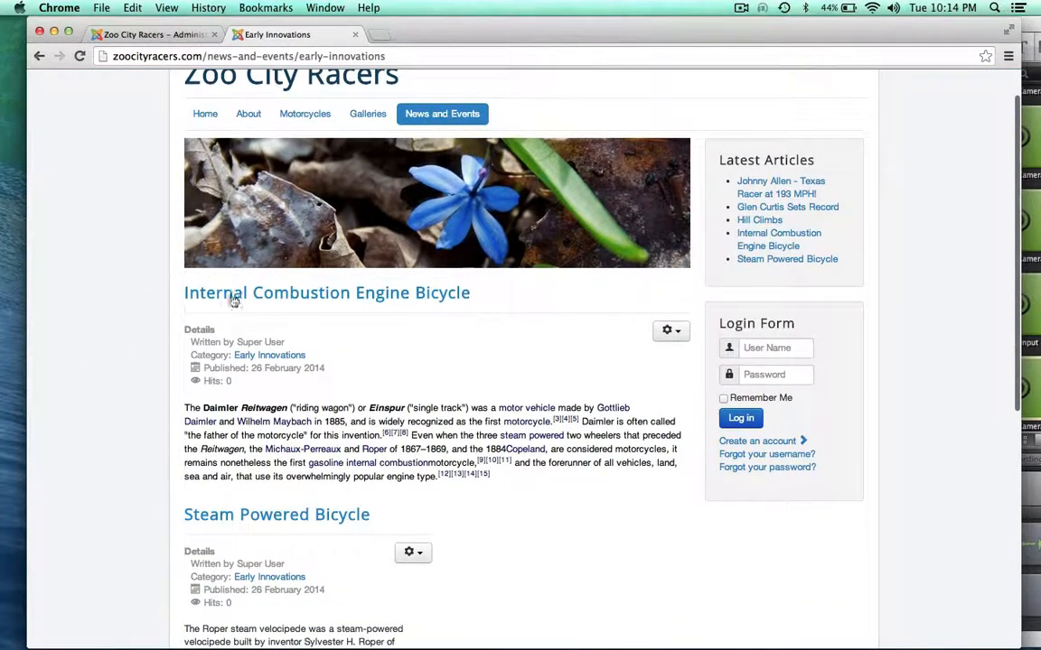
scroll(55, 300, down, 3)
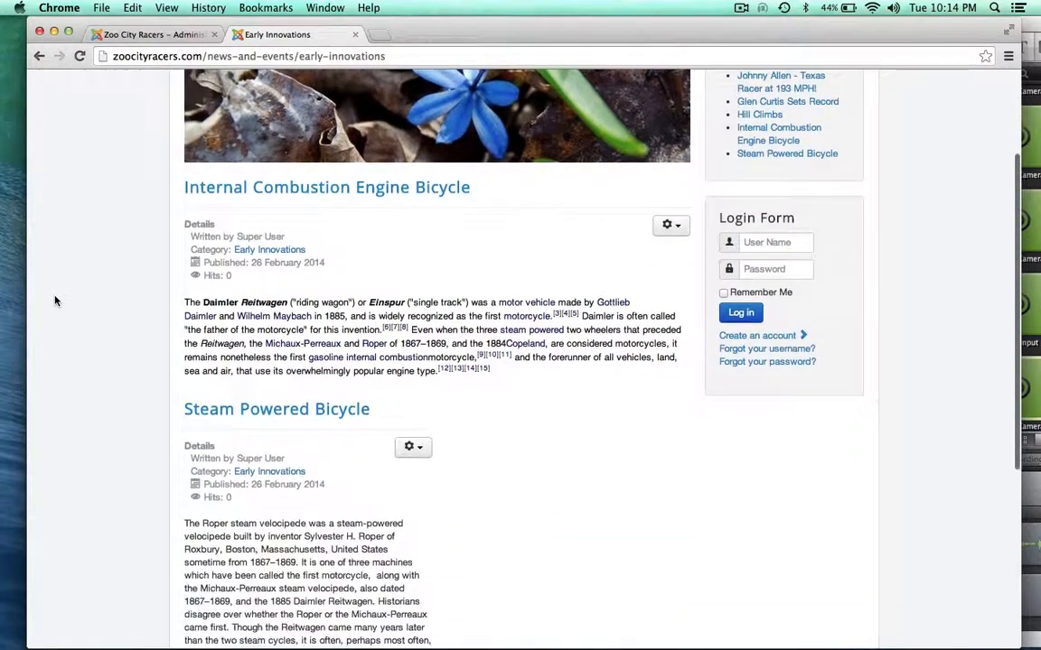
scroll(55, 301, down, 9)
scroll(55, 300, up, 6)
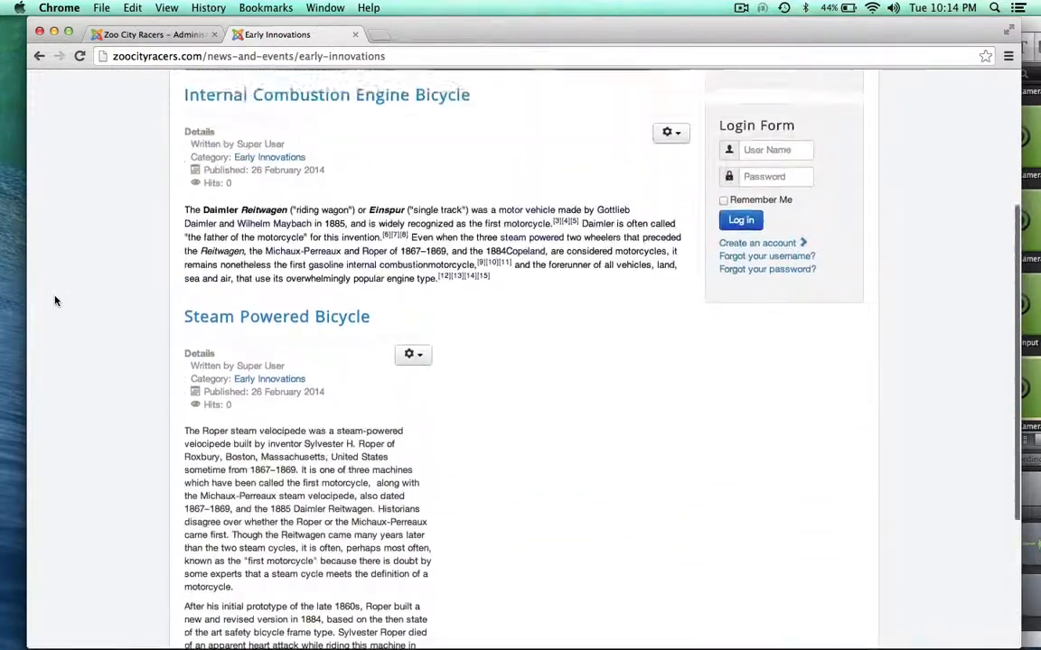
scroll(55, 300, up, 5)
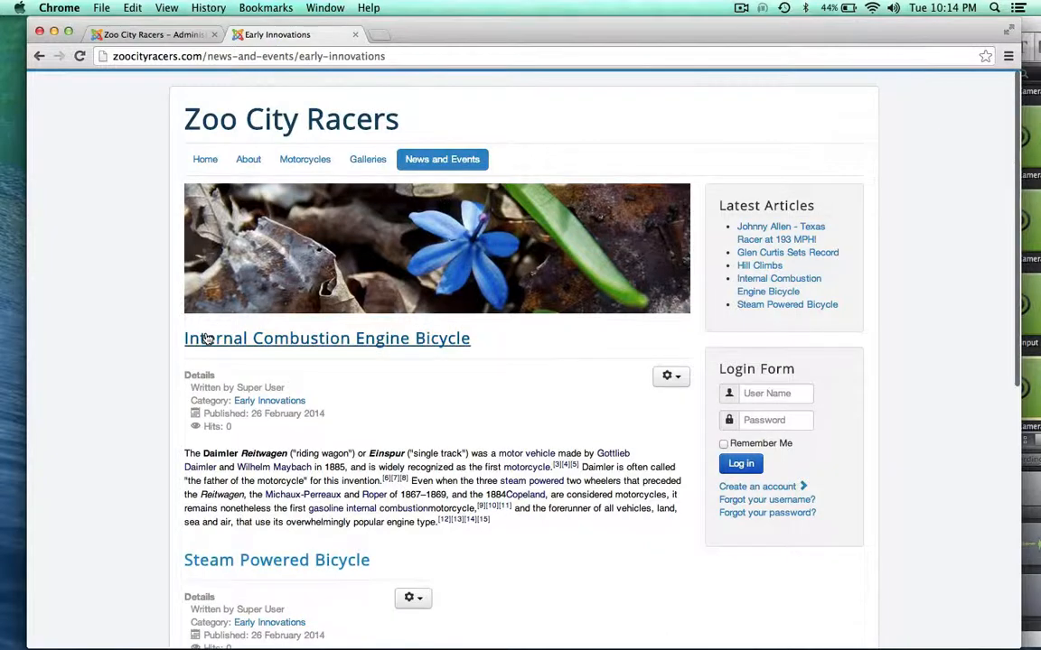
click(129, 36)
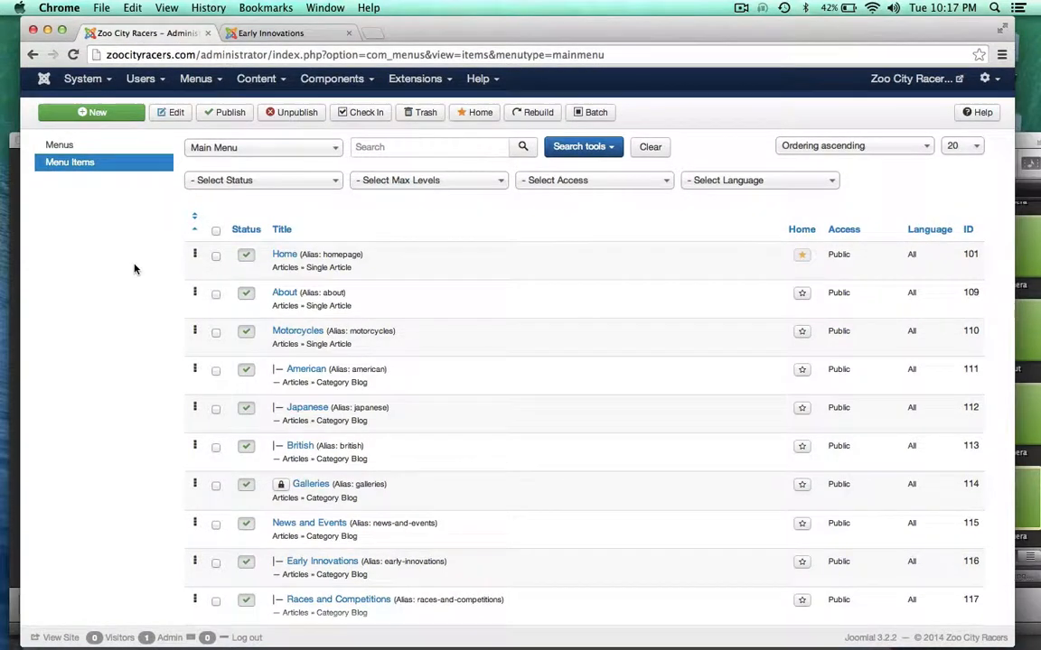
Open News and Events from the site's main menu to show its Early Innovations and Races and Competitions subcategories
scroll(134, 268, down, 2)
click(273, 32)
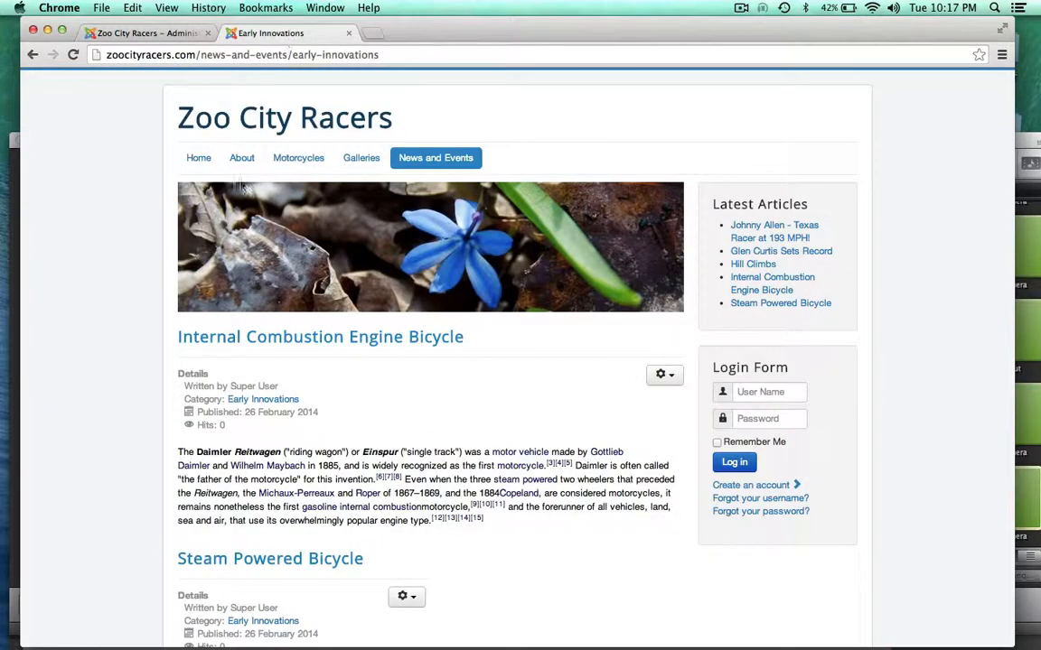
mouse_move(290, 159)
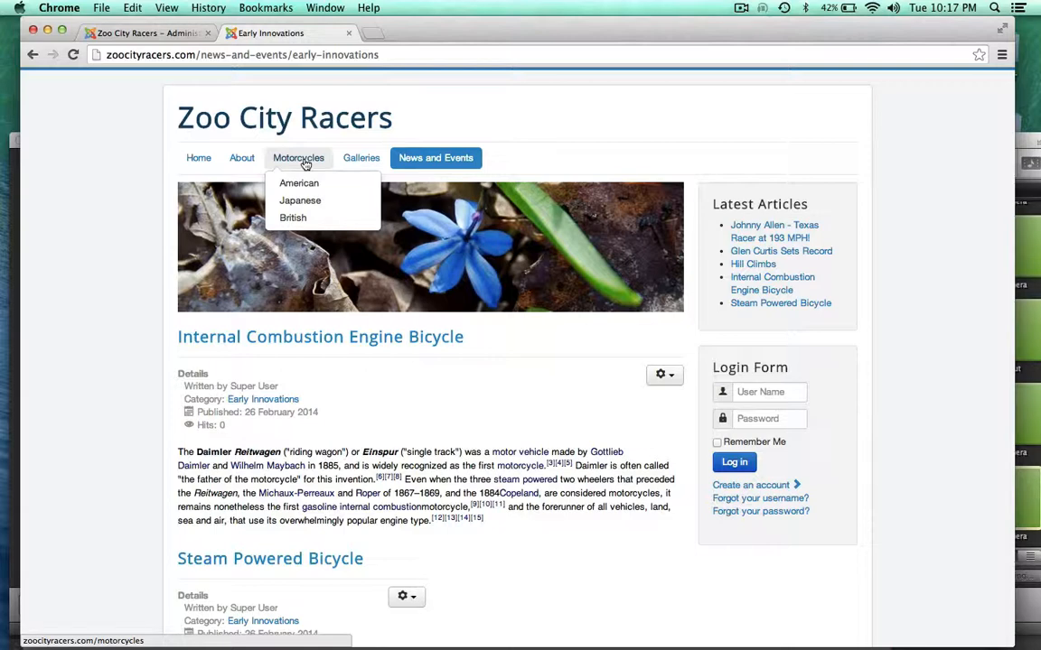
mouse_move(424, 161)
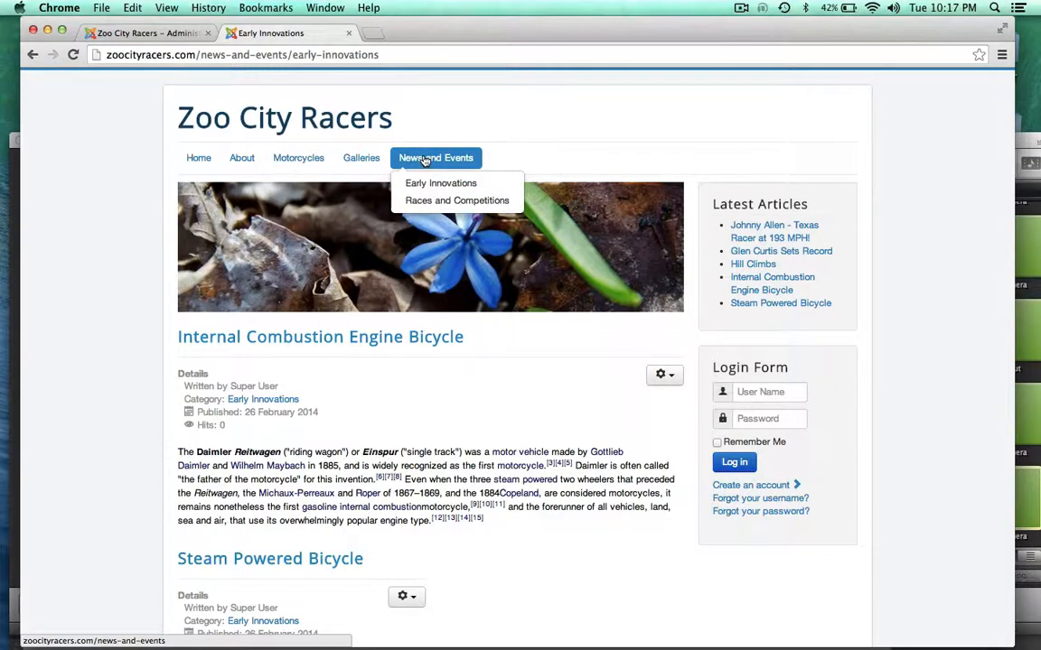
click(151, 33)
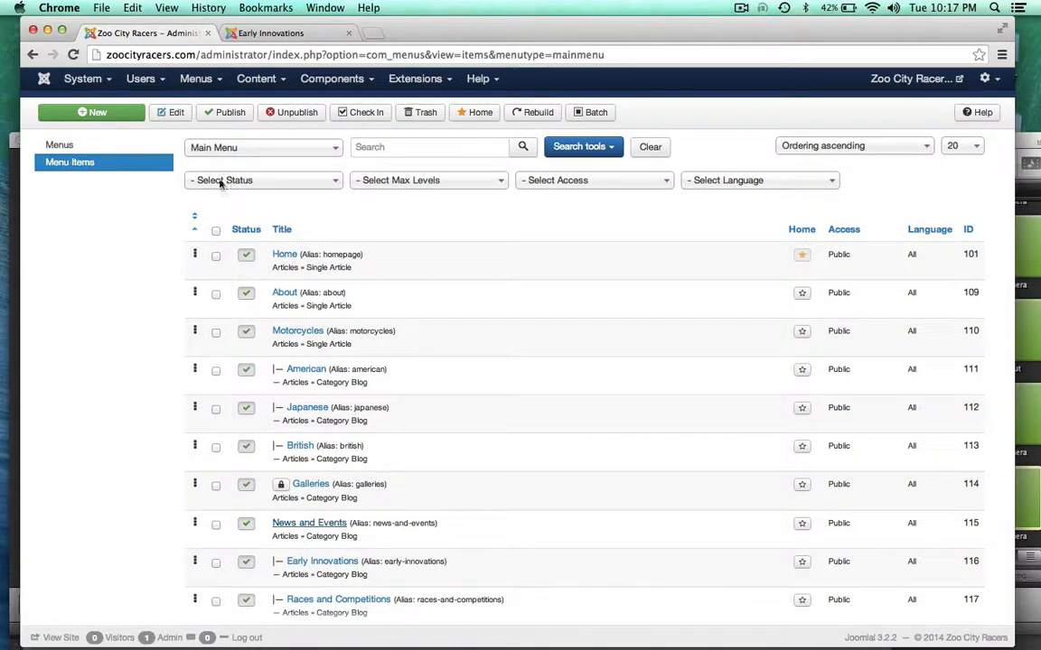
click(273, 33)
mouse_move(419, 168)
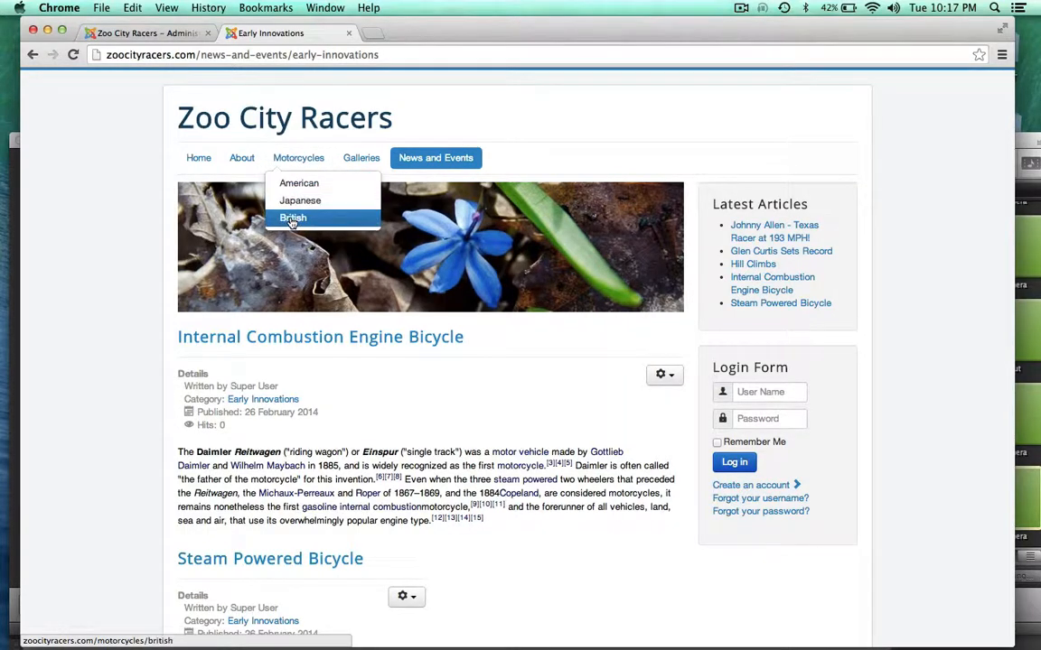
click(418, 159)
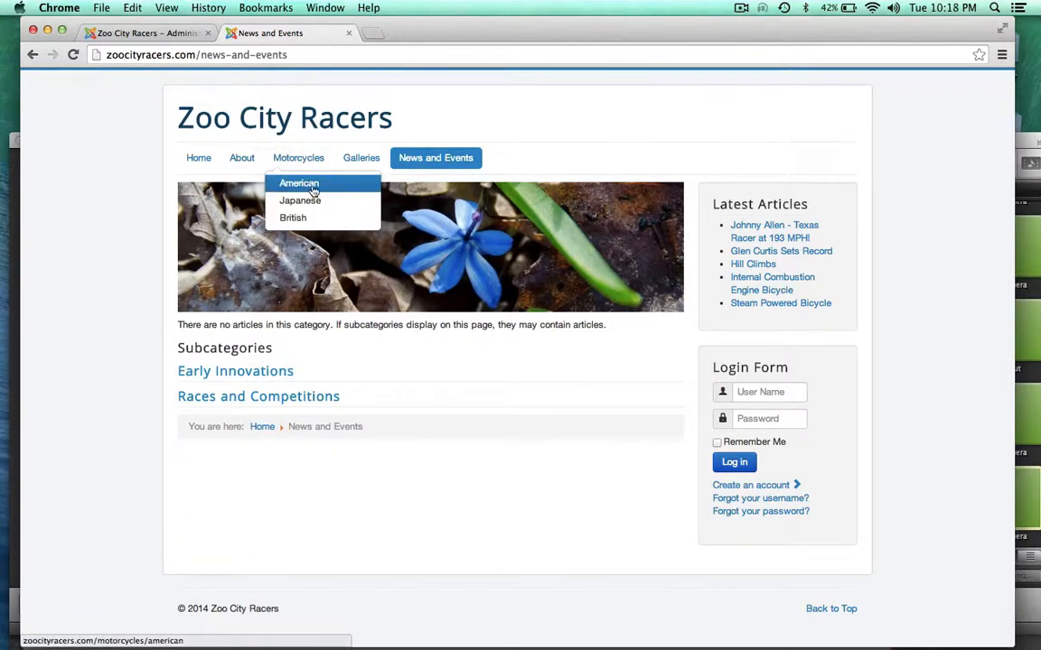
mouse_move(419, 163)
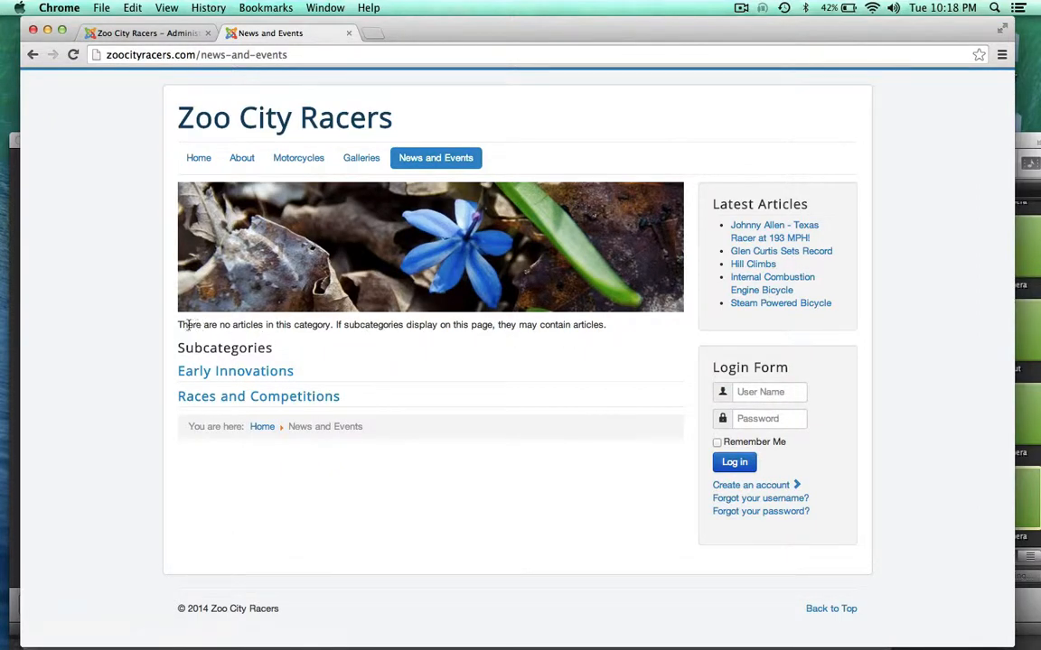
Highlight and deselect the 'no articles in this category' notice, then return to the admin Main Menu items list
drag(178, 328, 630, 334)
click(631, 351)
click(160, 34)
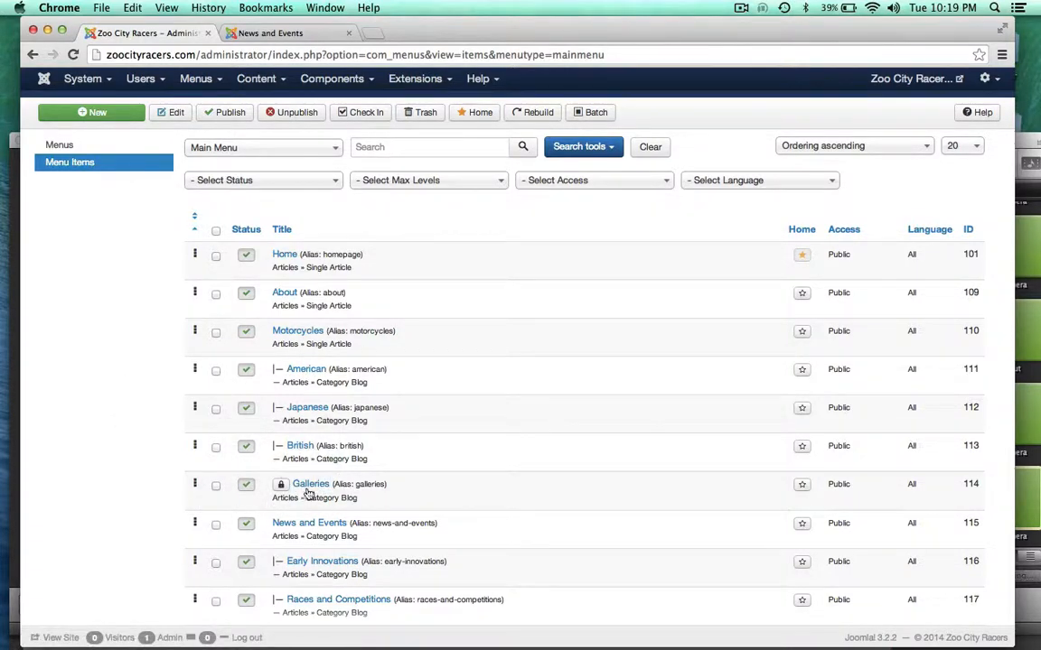
View the site's Galleries page while comparing it against the admin menu items list
click(266, 33)
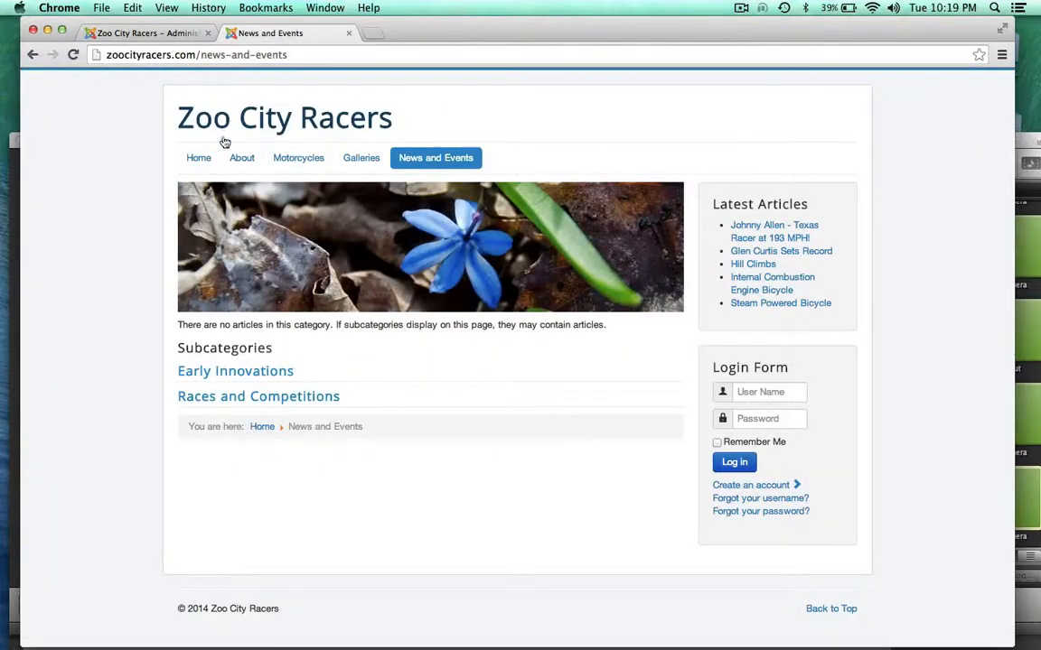
click(360, 159)
click(142, 34)
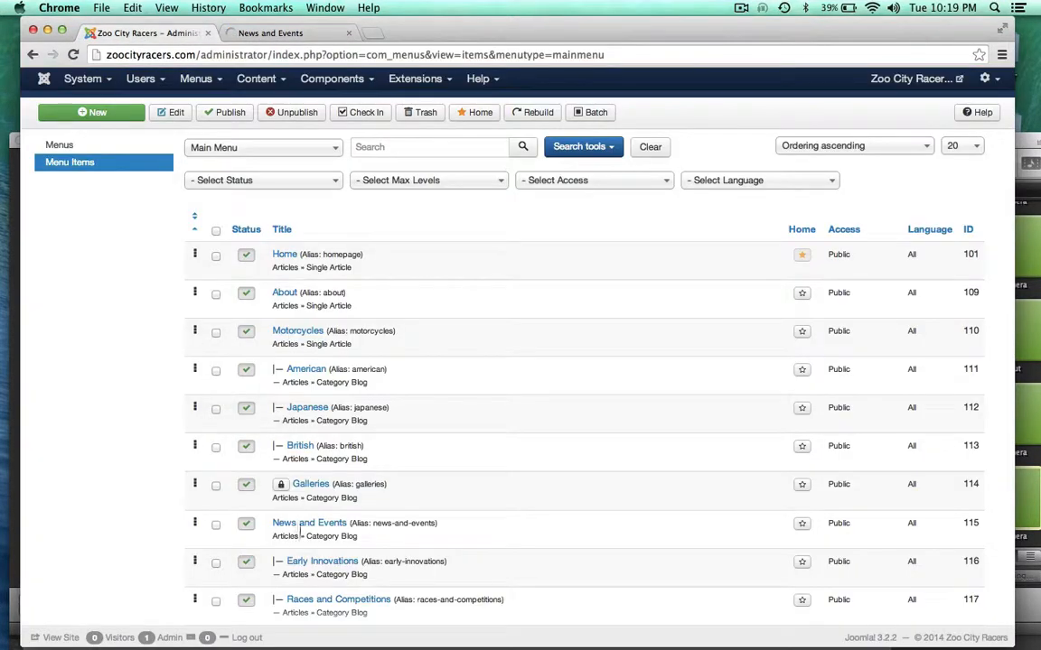
click(262, 33)
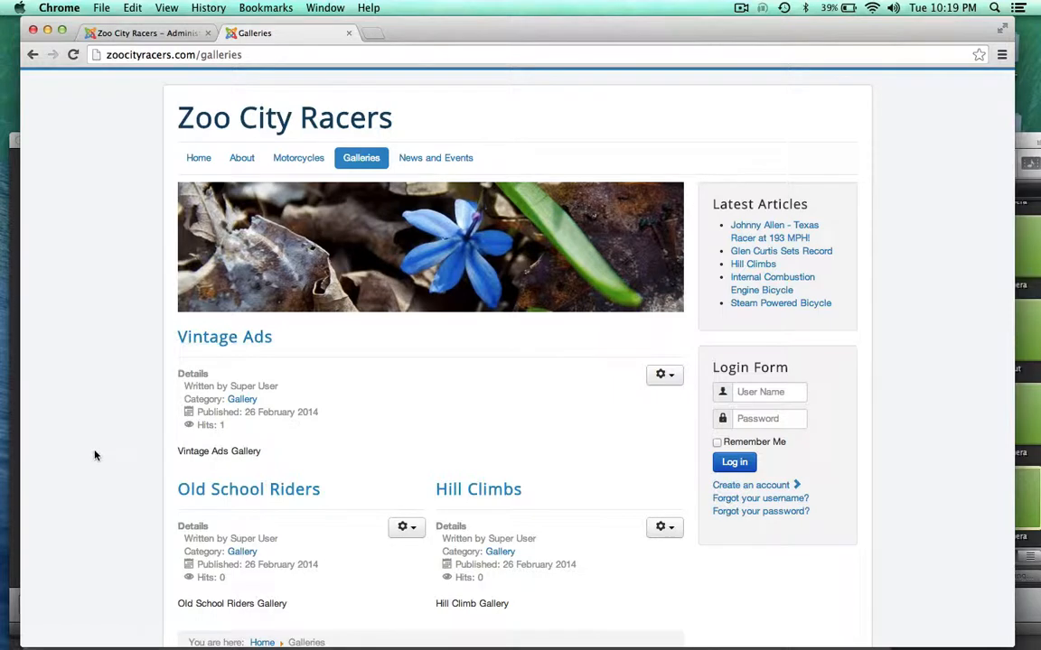
click(150, 34)
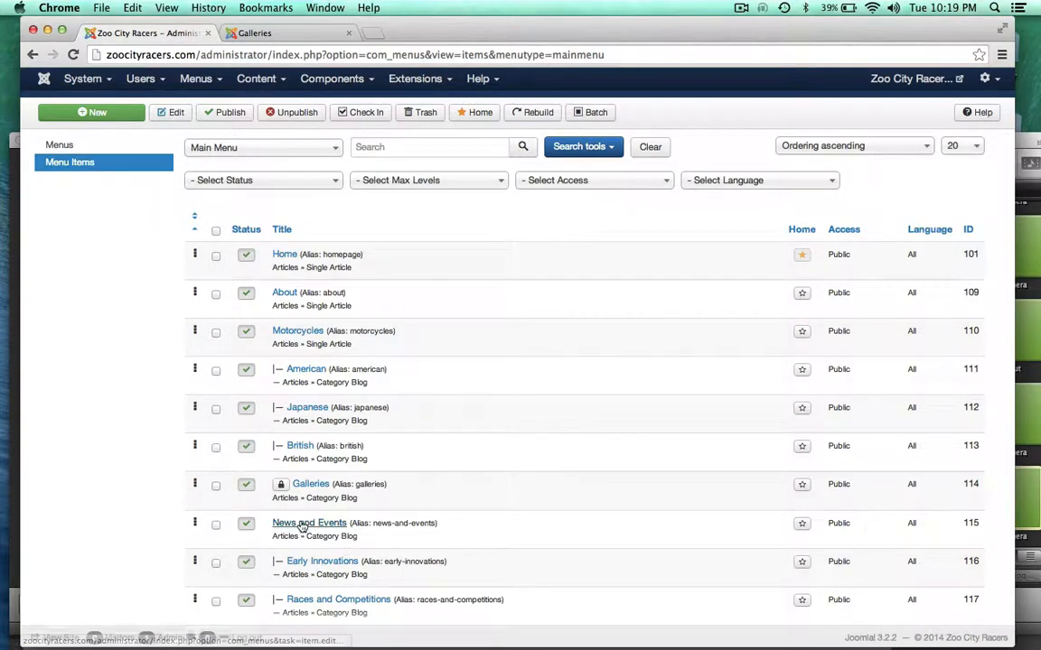
click(259, 34)
mouse_move(442, 159)
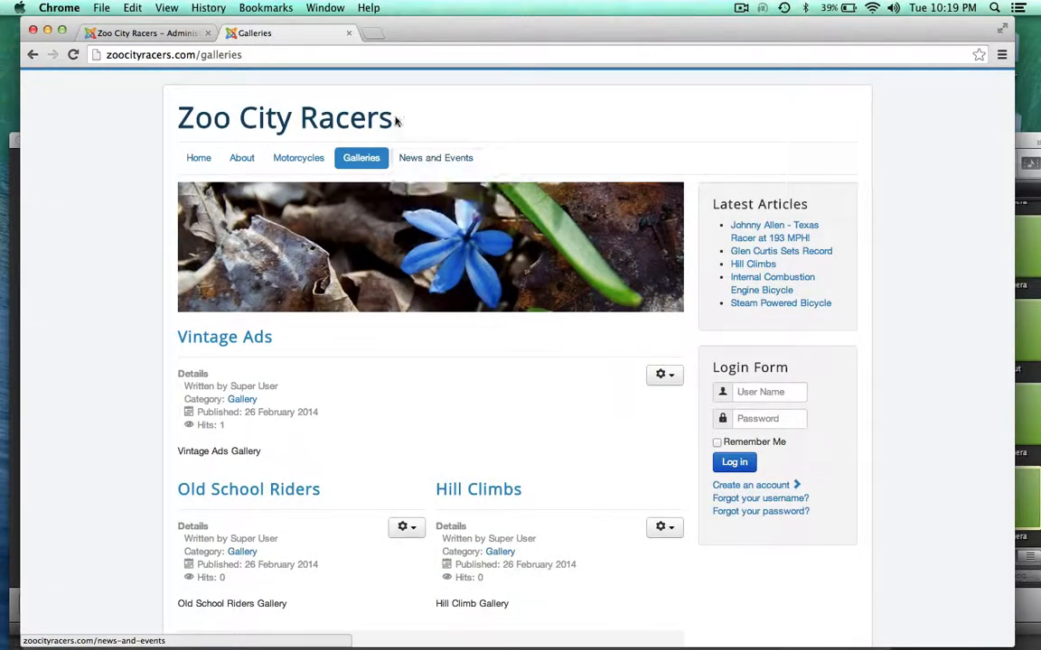
click(174, 34)
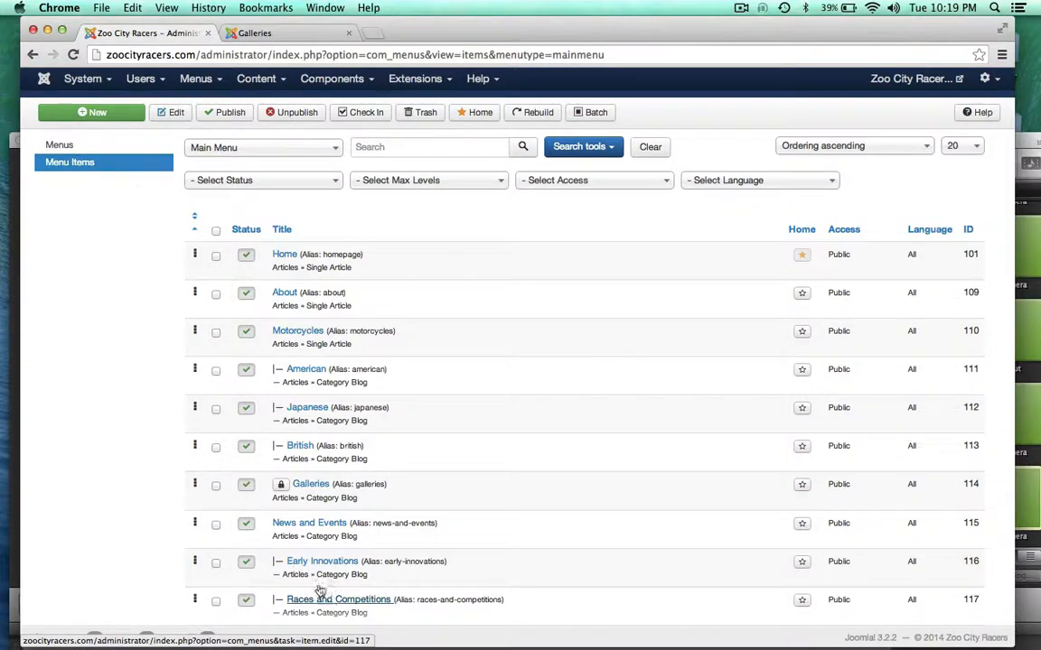
Visit the Races and Competitions page, then go to the site's Home page
click(265, 35)
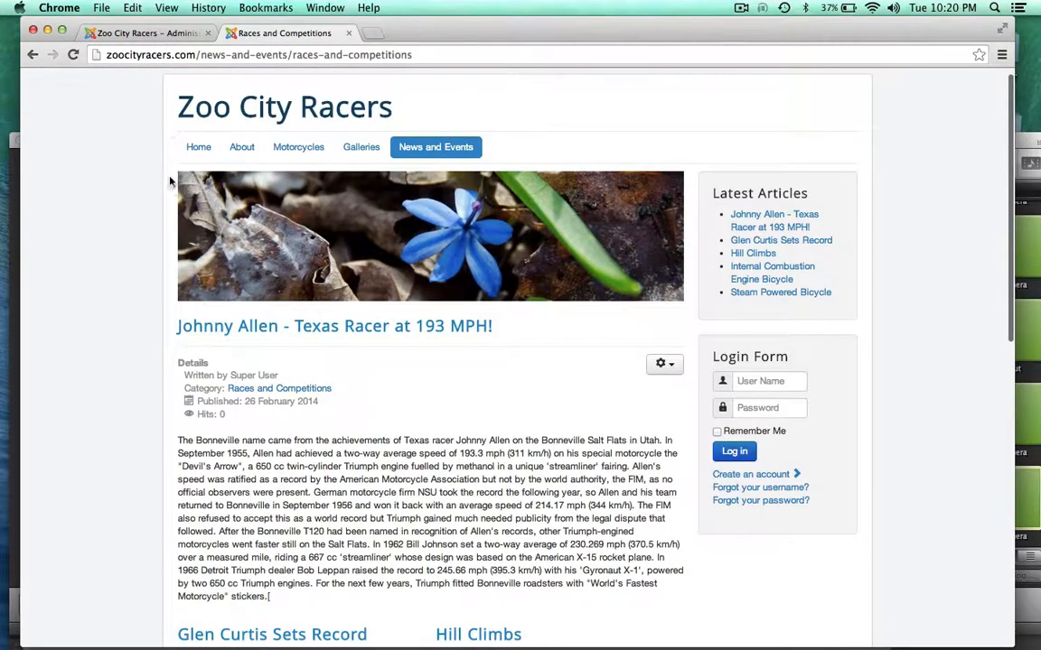
click(158, 36)
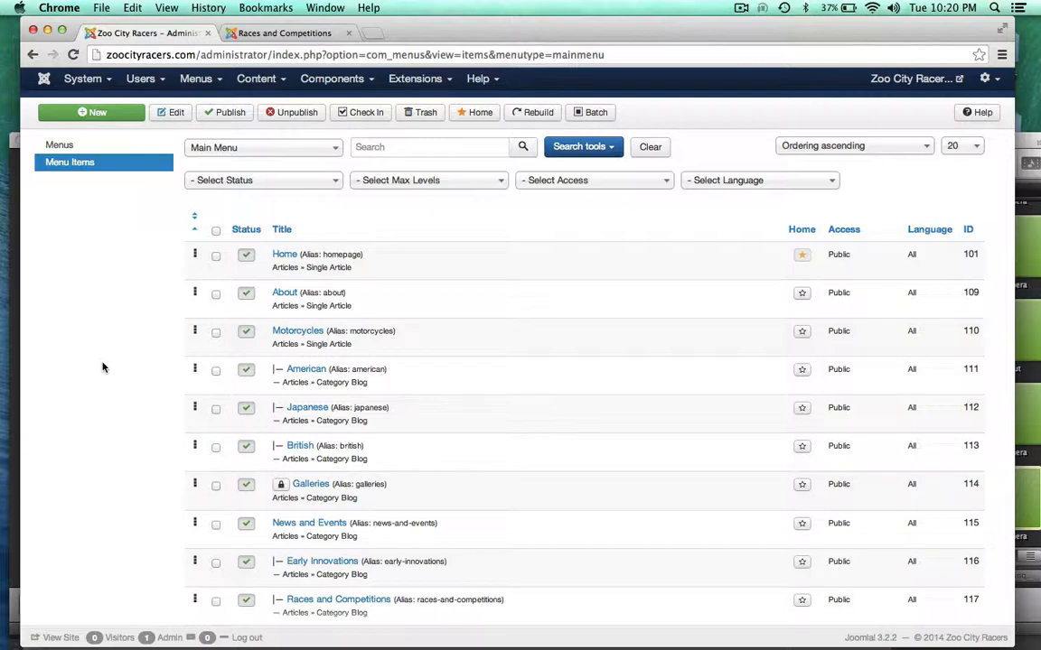
click(269, 32)
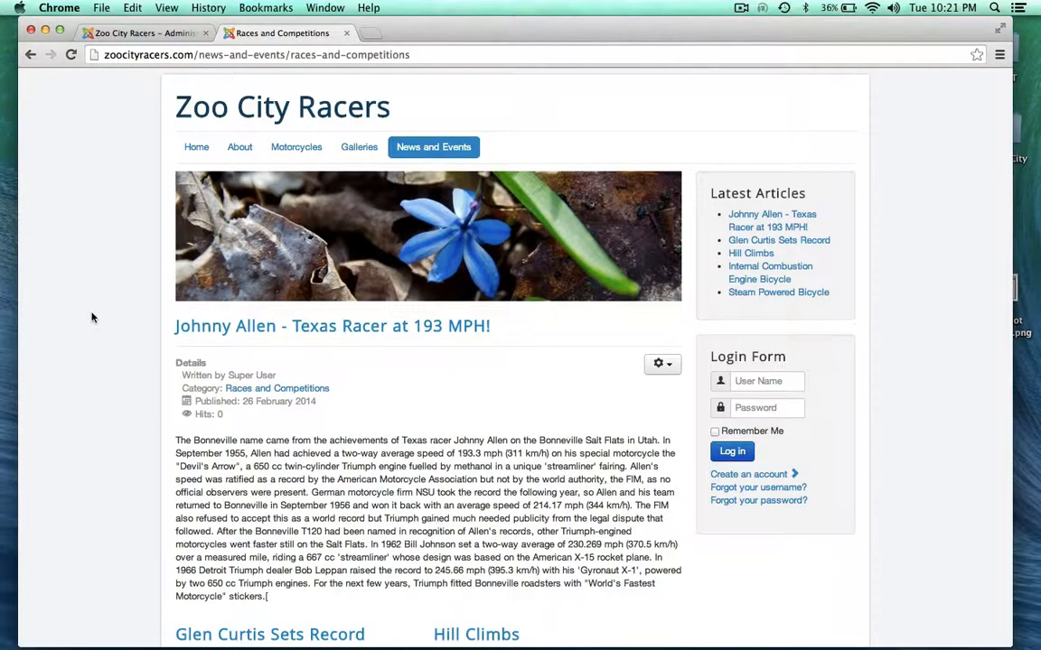
scroll(92, 317, up, 1)
click(196, 157)
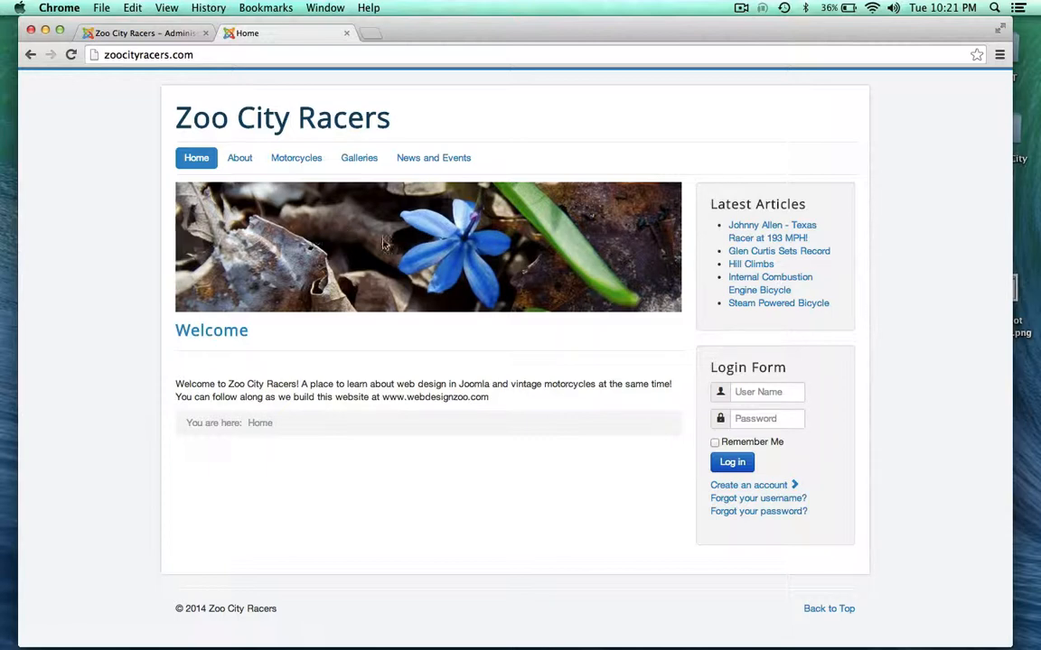
Open Content > Media Manager in the administration tab
click(138, 34)
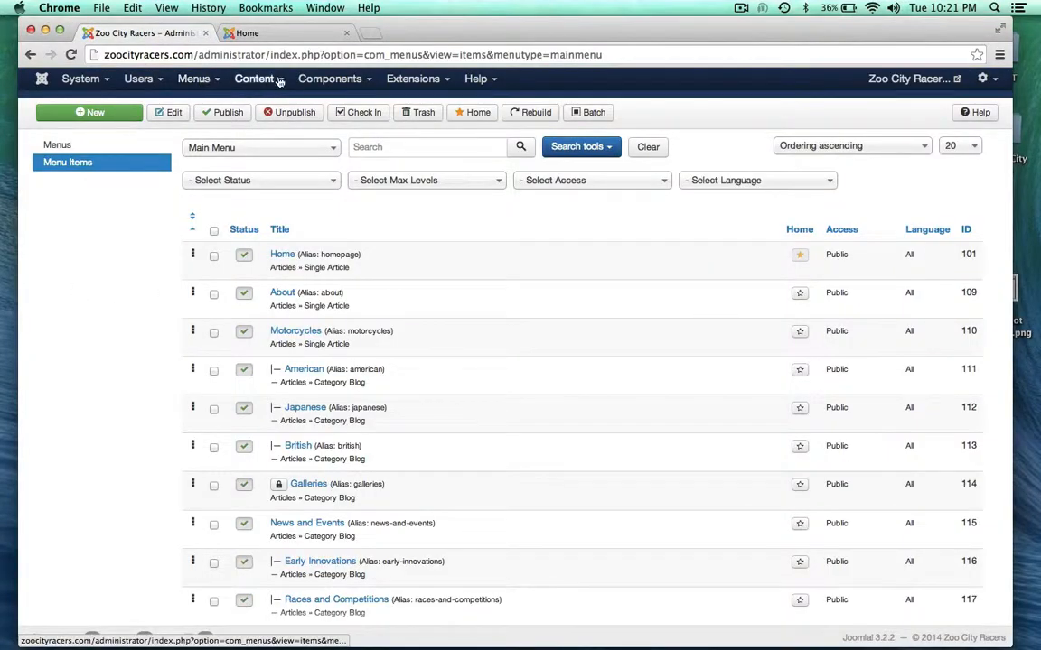
mouse_move(278, 81)
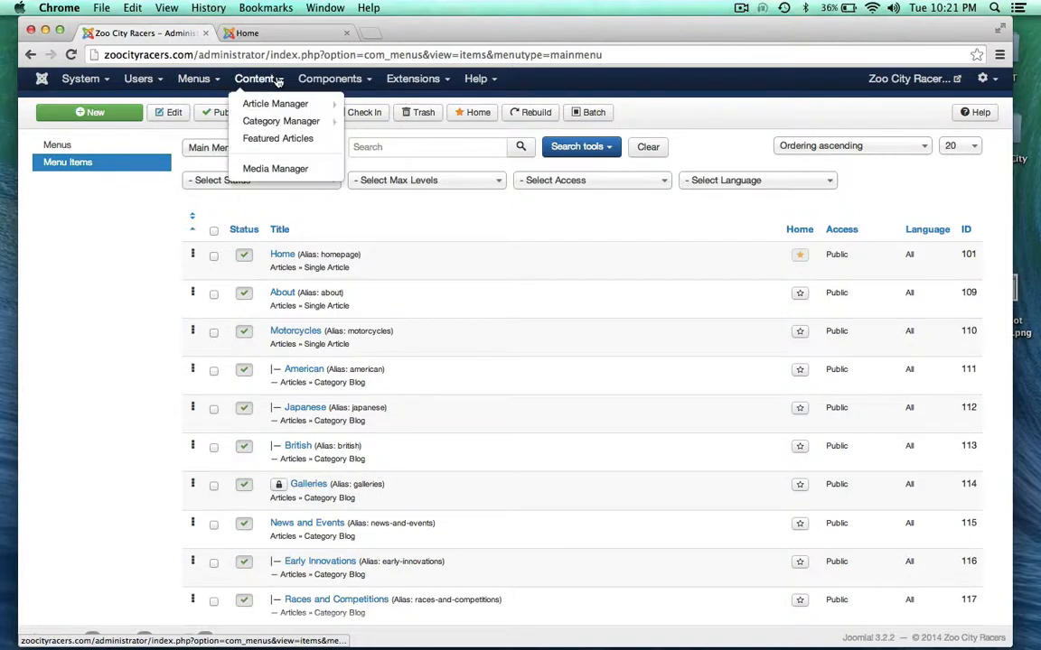
click(270, 170)
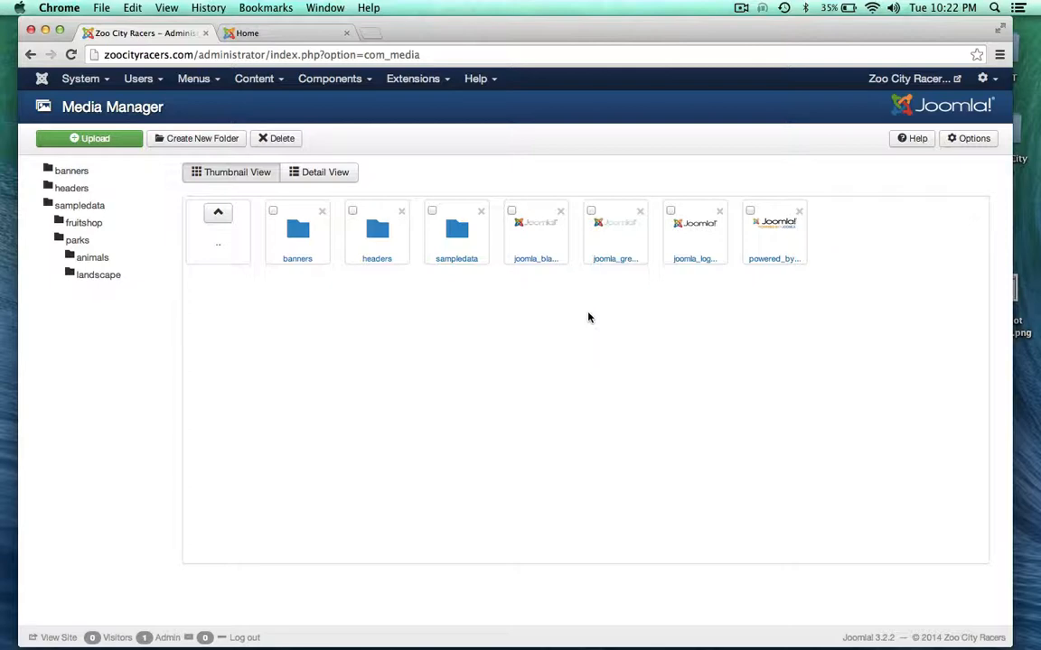
Open the headers folder and preview blue-flower, comparing it with the live homepage header
click(378, 236)
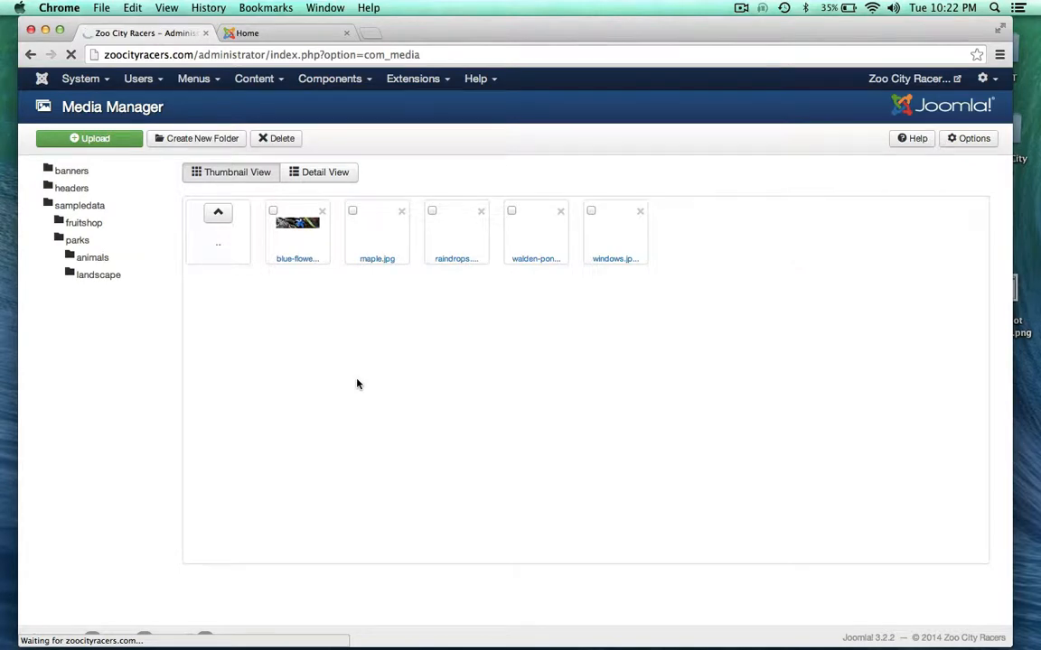
click(298, 231)
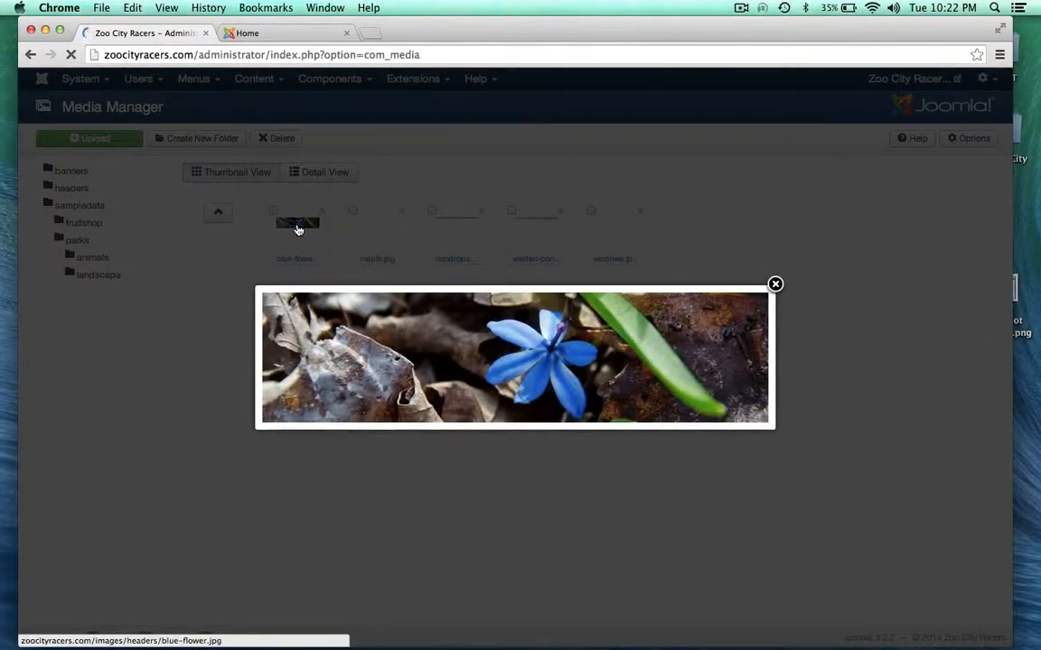
click(775, 287)
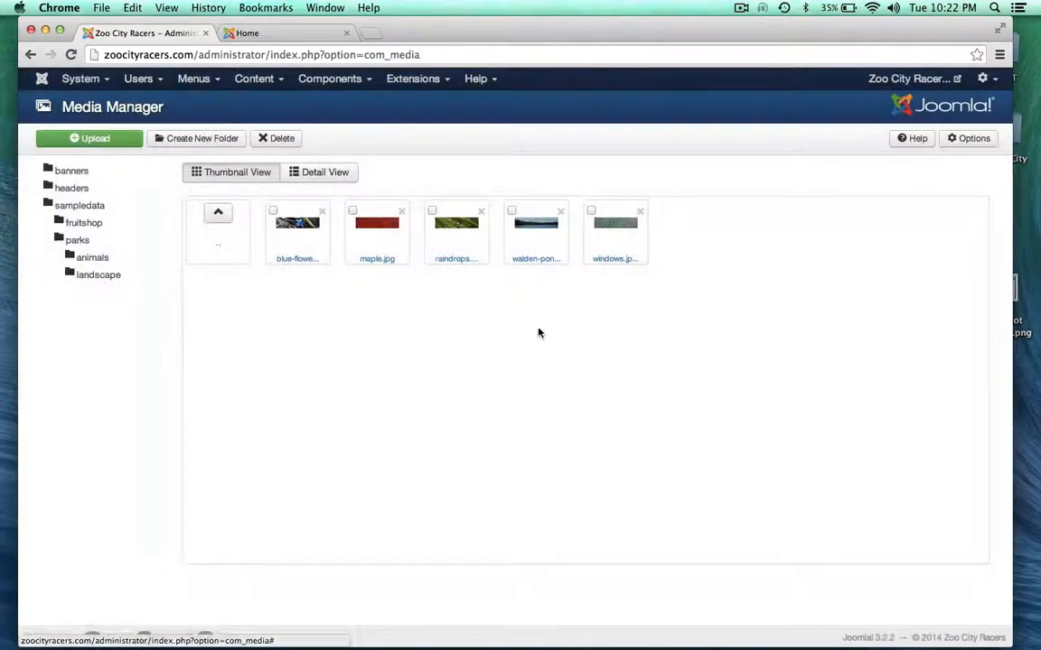
click(287, 34)
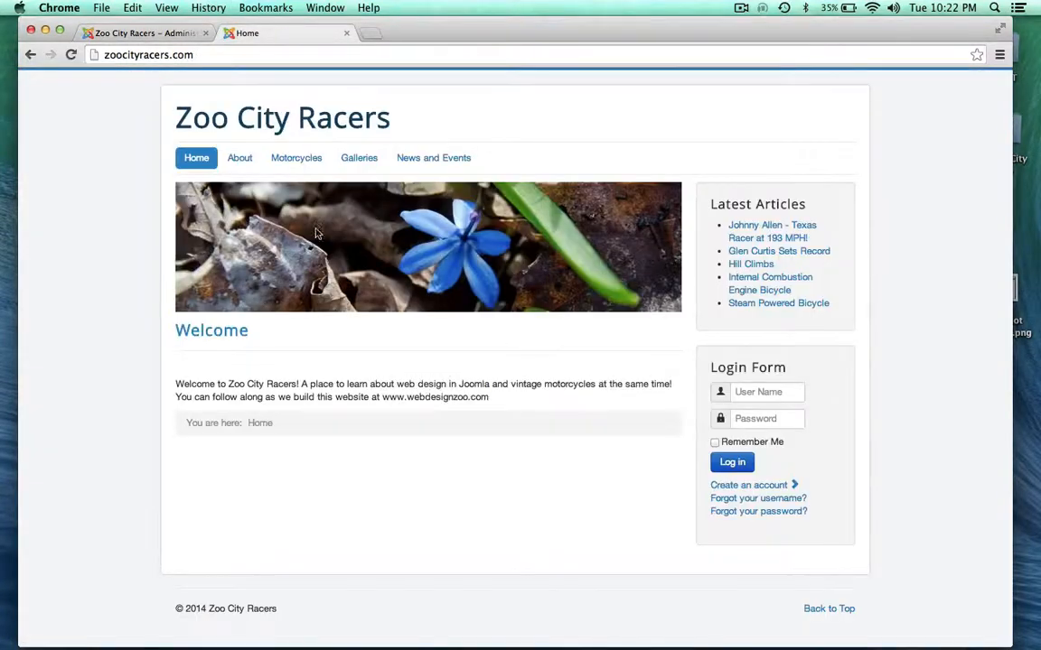
click(156, 34)
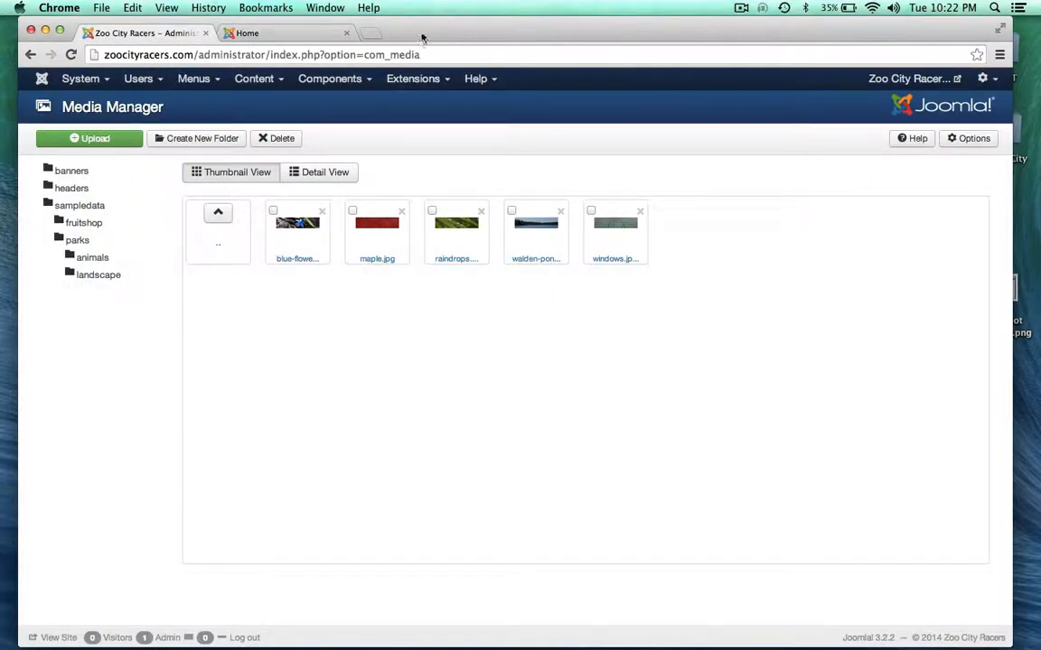
drag(421, 38, 415, 37)
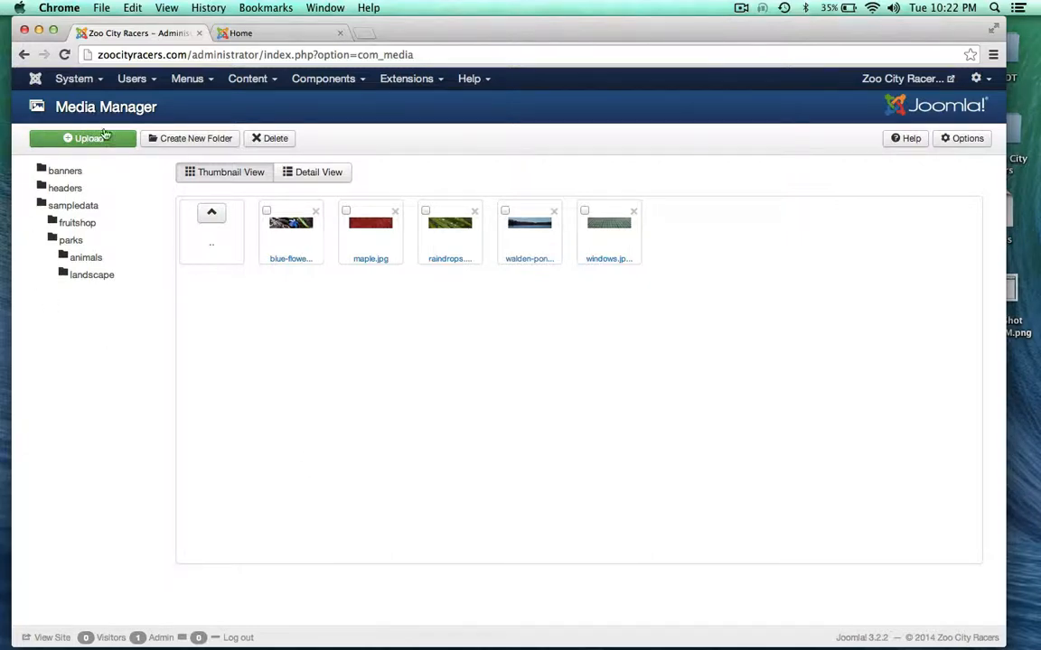
Upload triumph_header.jpg from the computer's header folder into the headers media folder
click(112, 142)
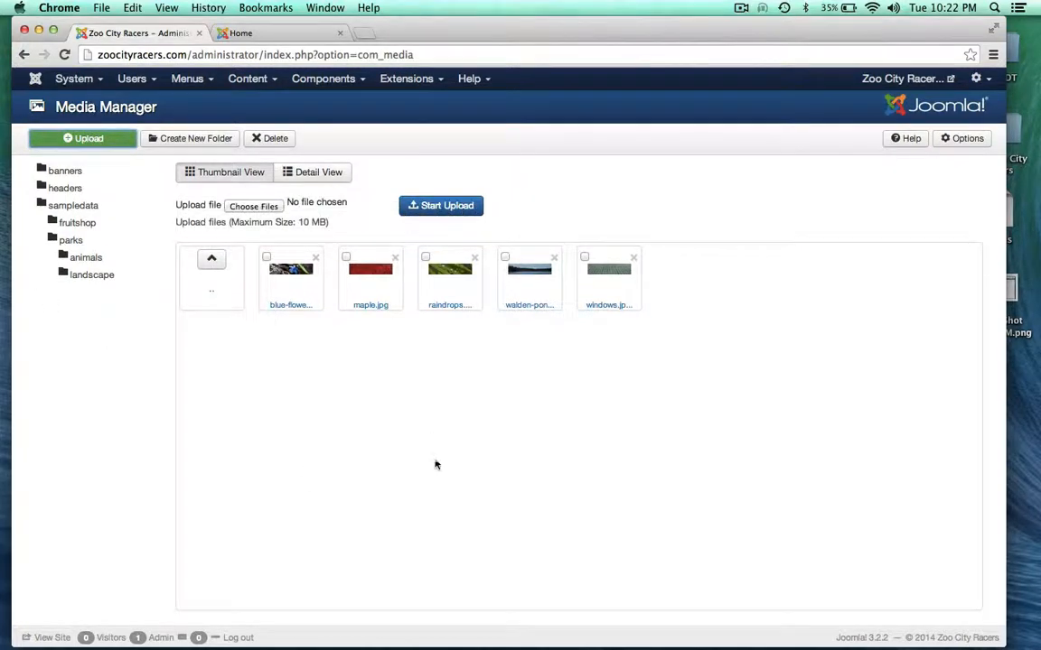
click(254, 206)
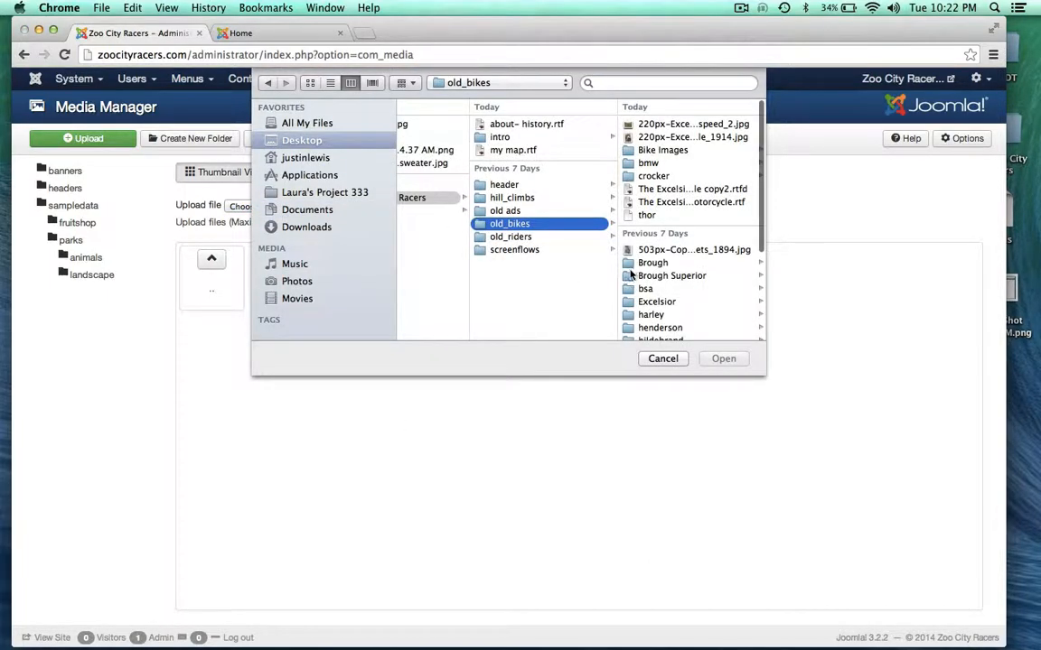
click(503, 185)
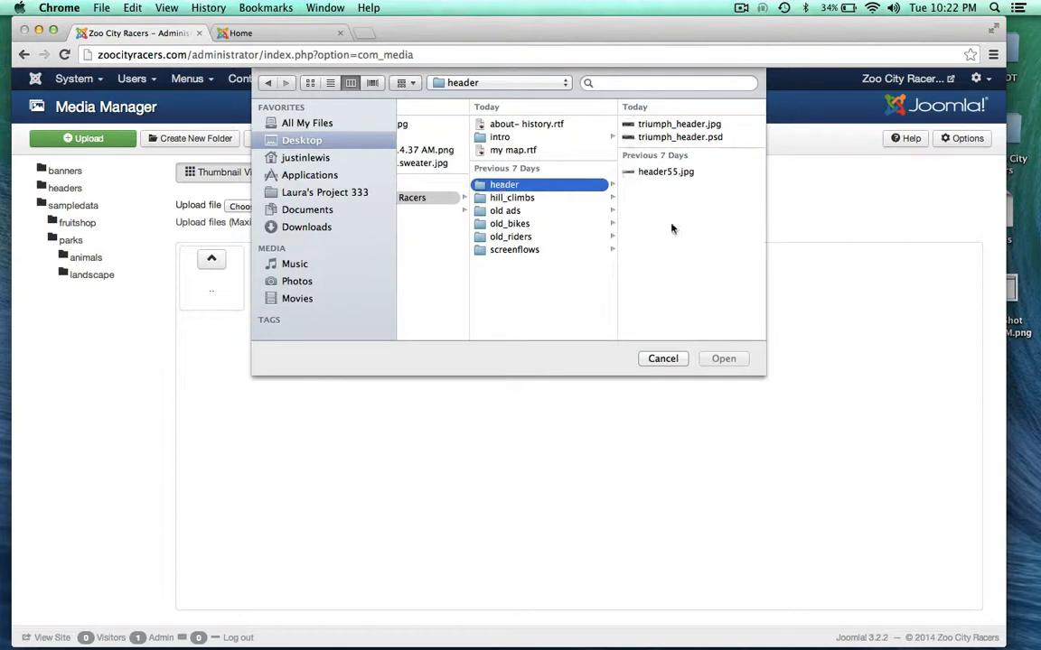
click(648, 126)
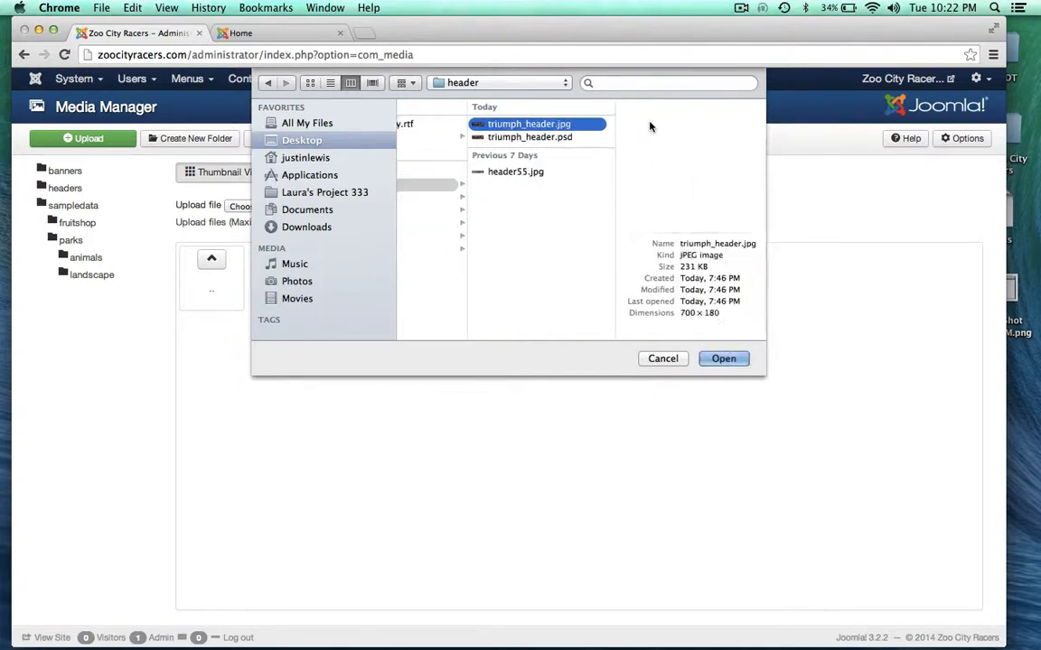
click(726, 358)
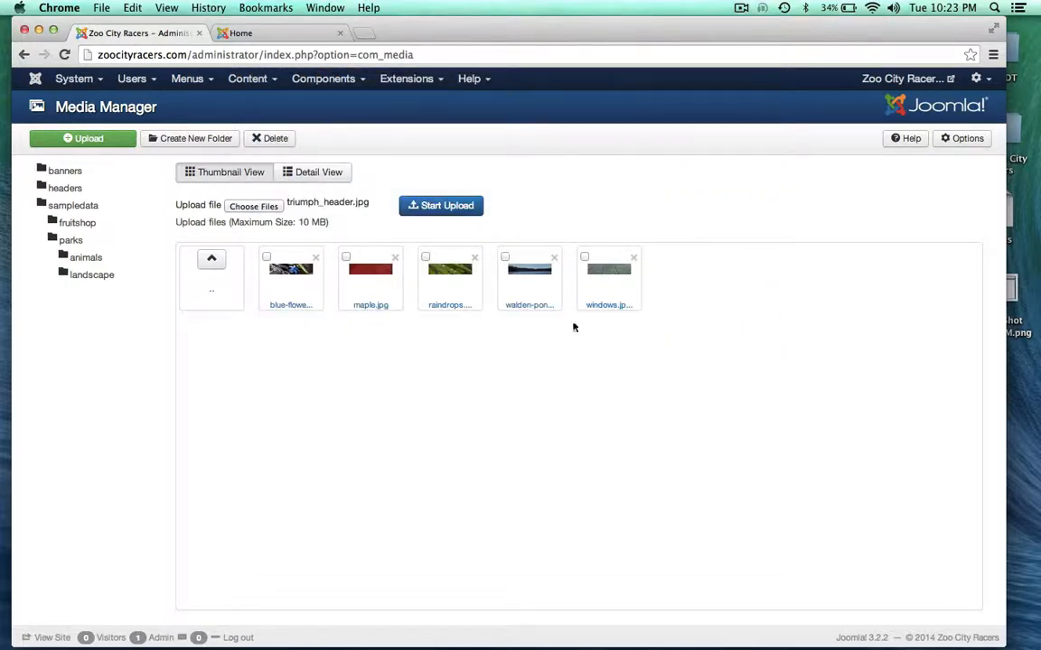
click(455, 207)
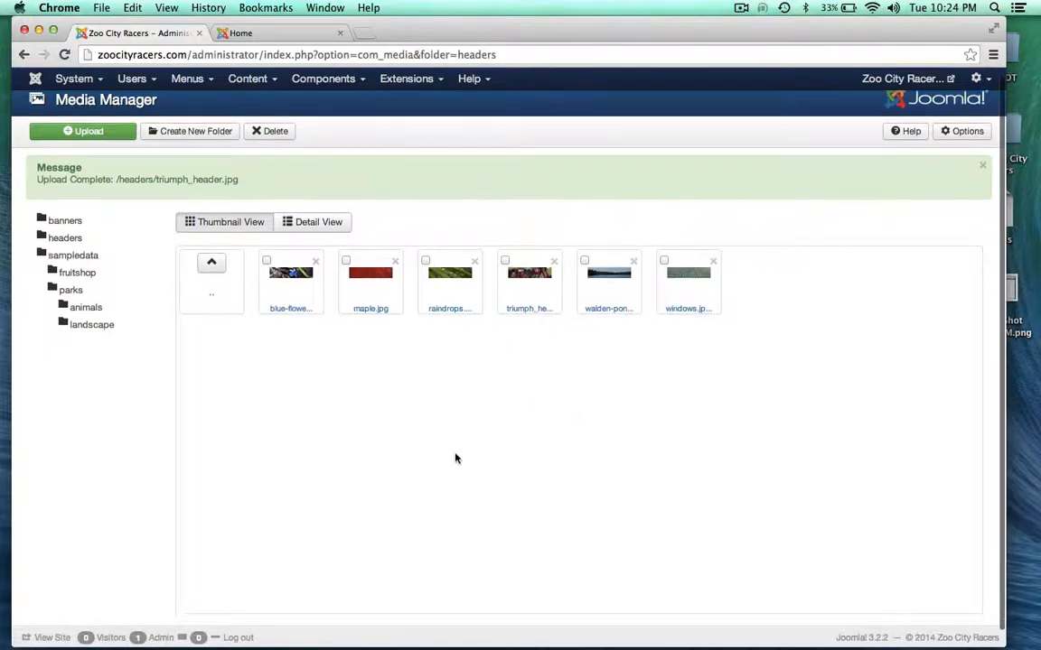
Preview the blue flower image and the uploaded red Triumph motorcycle banner, closing each preview
scroll(455, 458, down, 2)
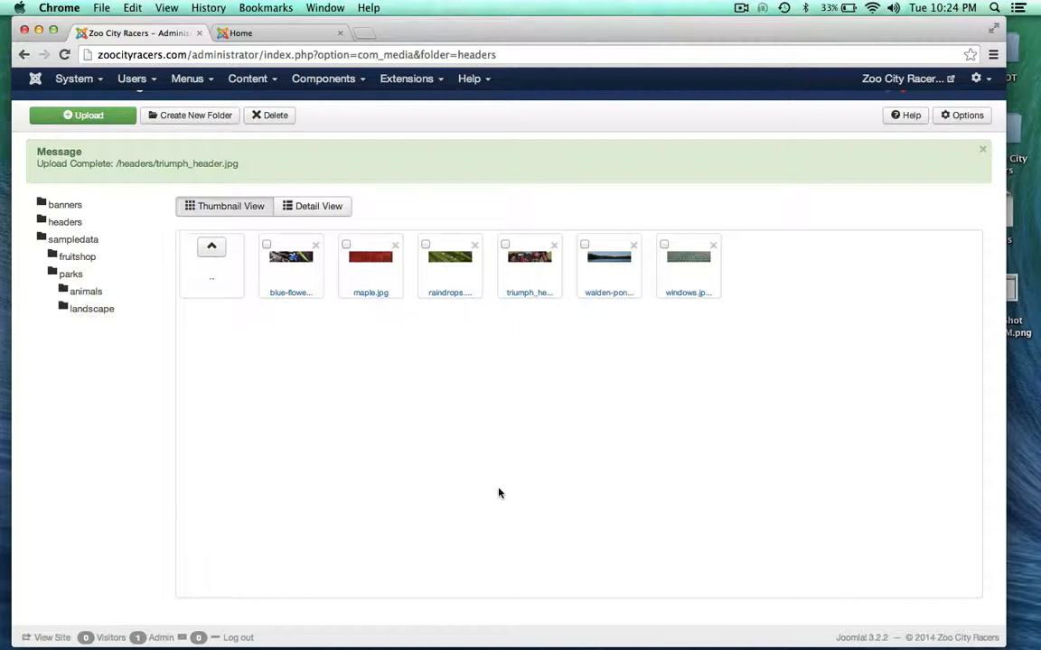
click(290, 261)
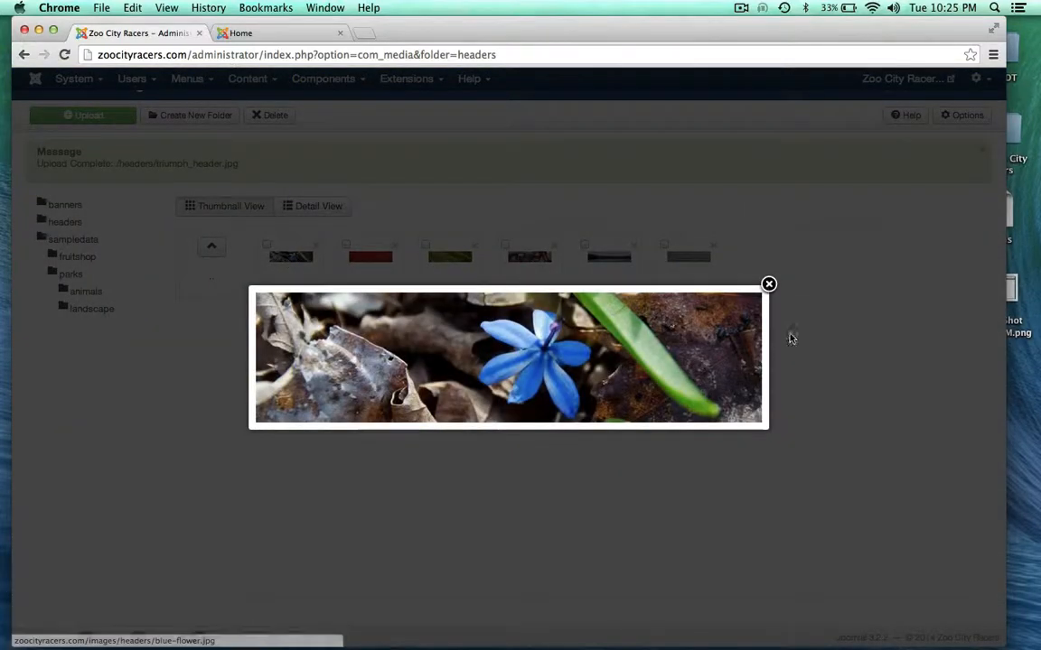
click(768, 286)
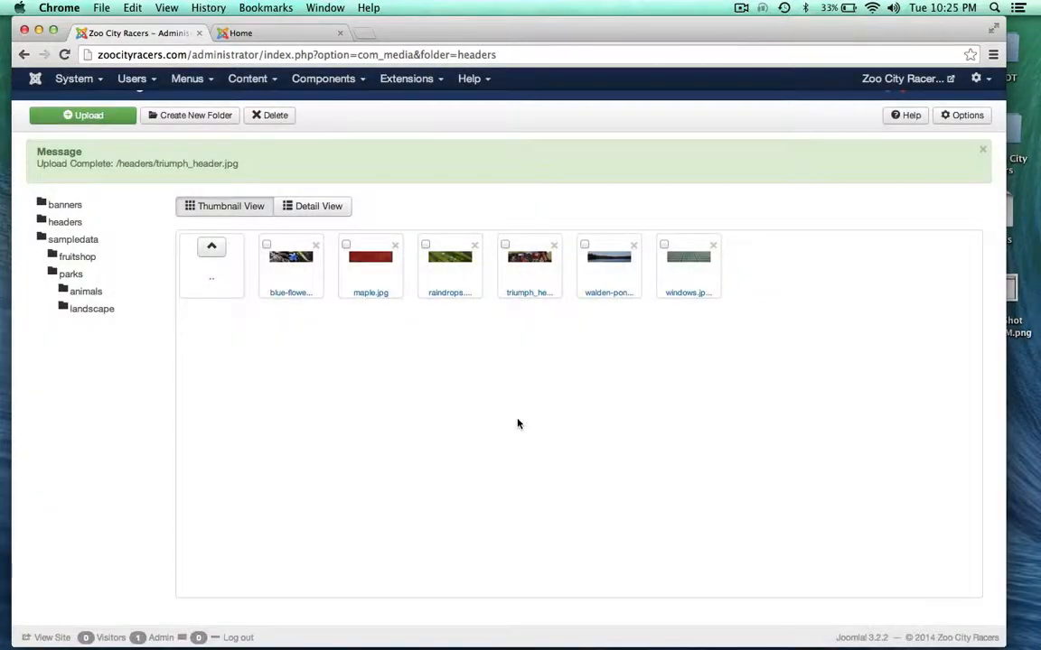
click(527, 258)
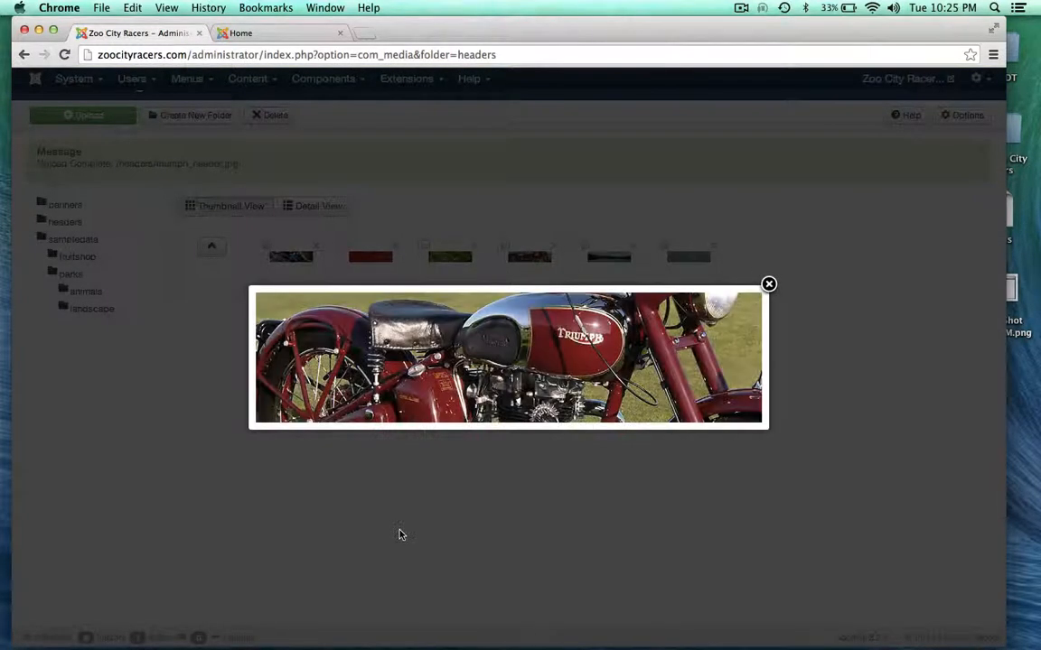
click(768, 284)
scroll(399, 425, up, 2)
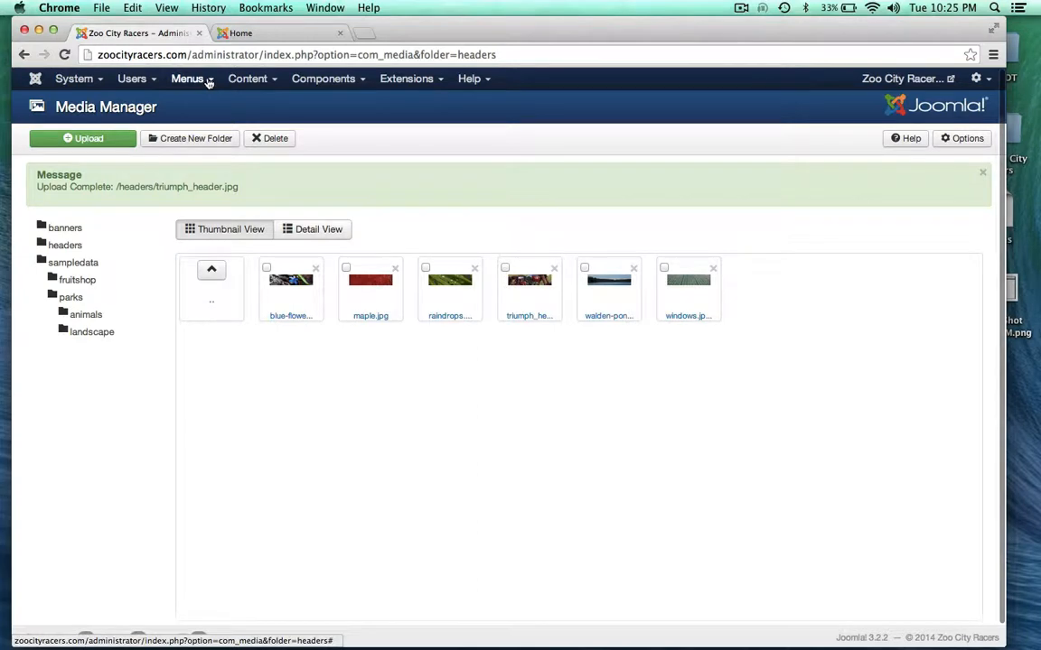
Open Extensions > Module Manager, glance at the live homepage, and come back to the module list
click(408, 80)
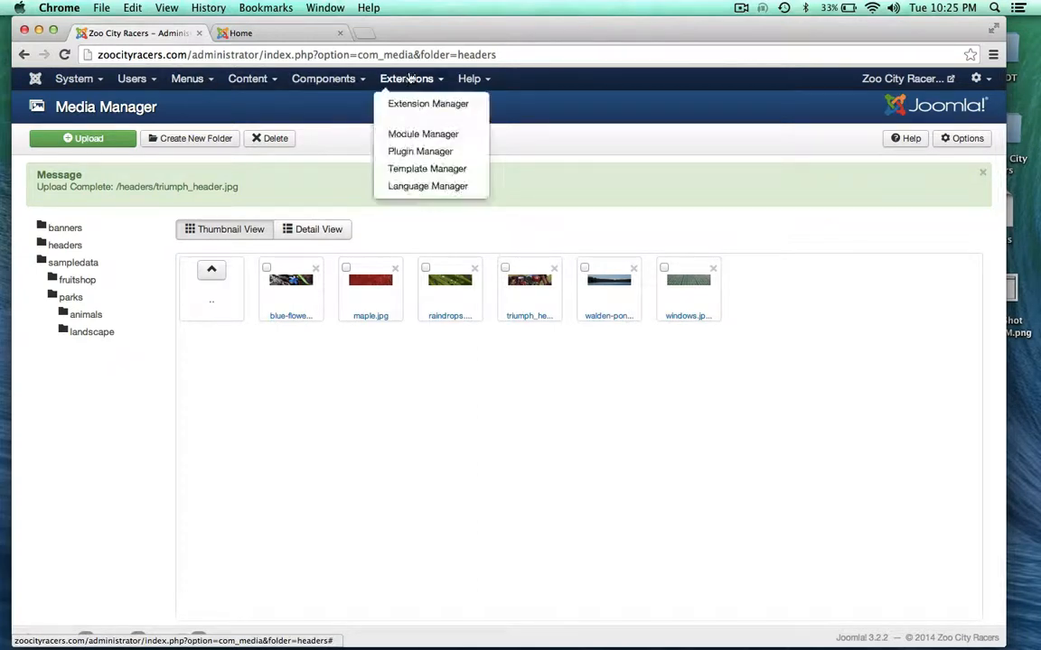
click(397, 134)
click(286, 33)
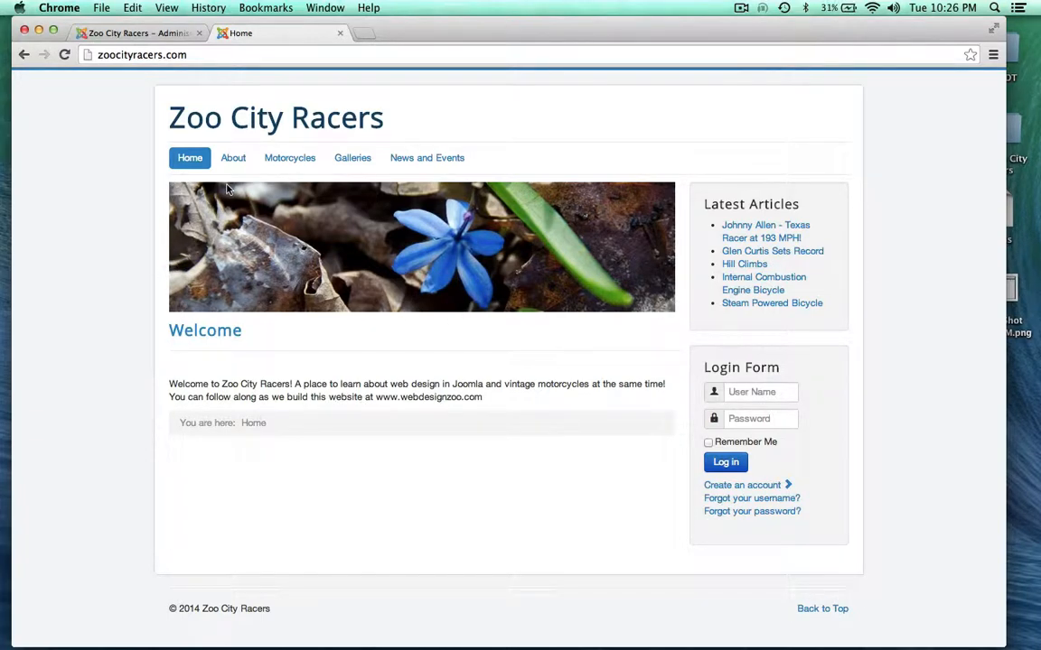
click(127, 34)
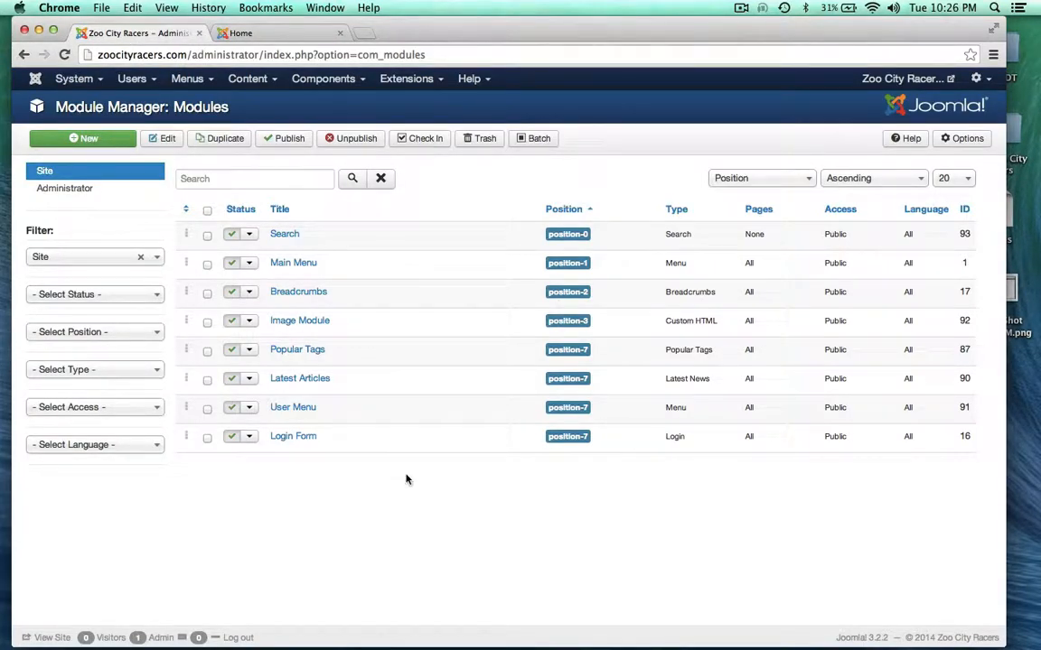
Open the Image Module in position-3 for editing
click(283, 324)
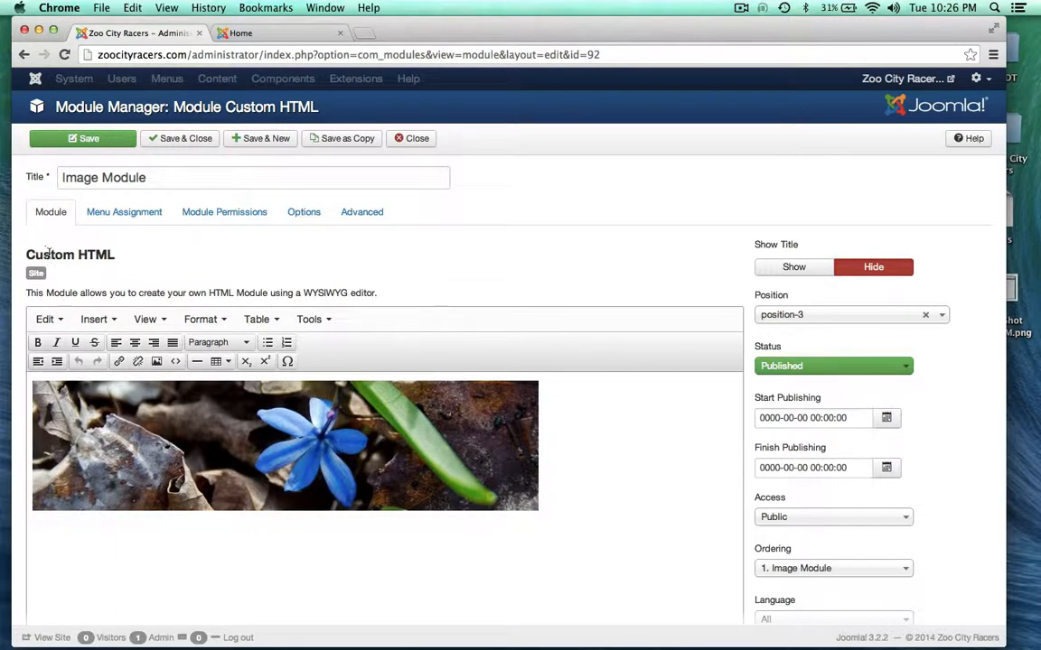
scroll(452, 352, down, 2)
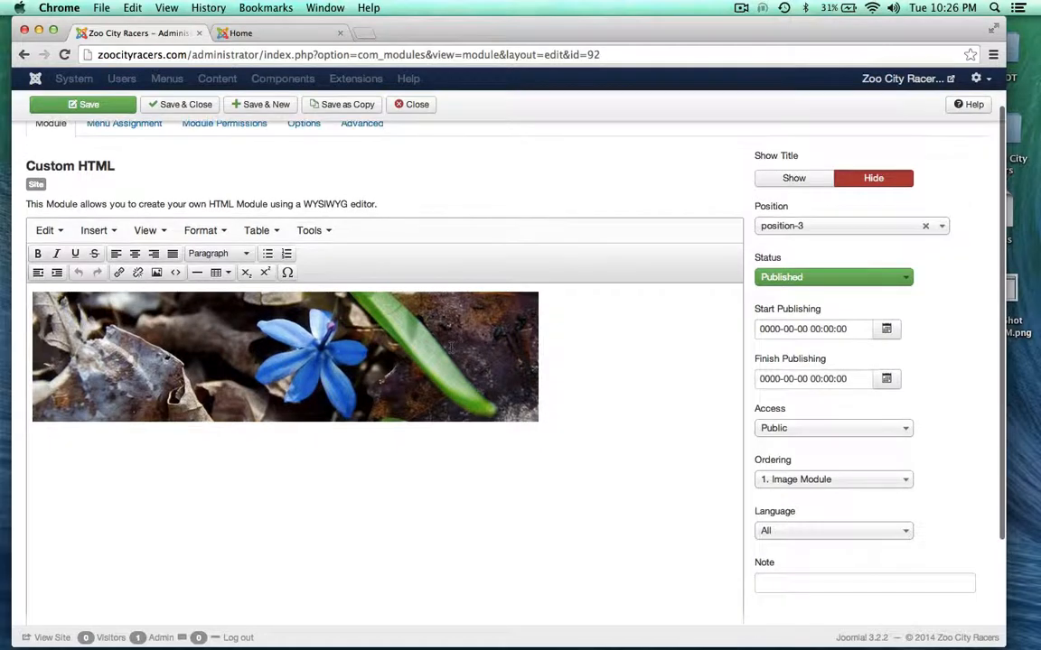
scroll(546, 188, down, 1)
scroll(546, 188, down, 2)
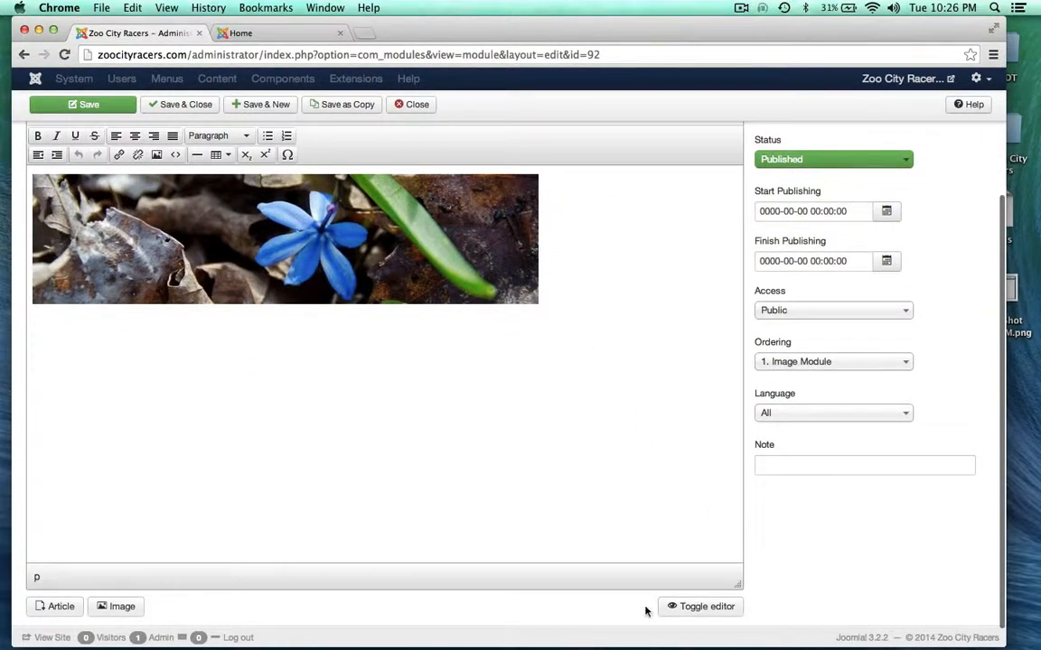
click(704, 607)
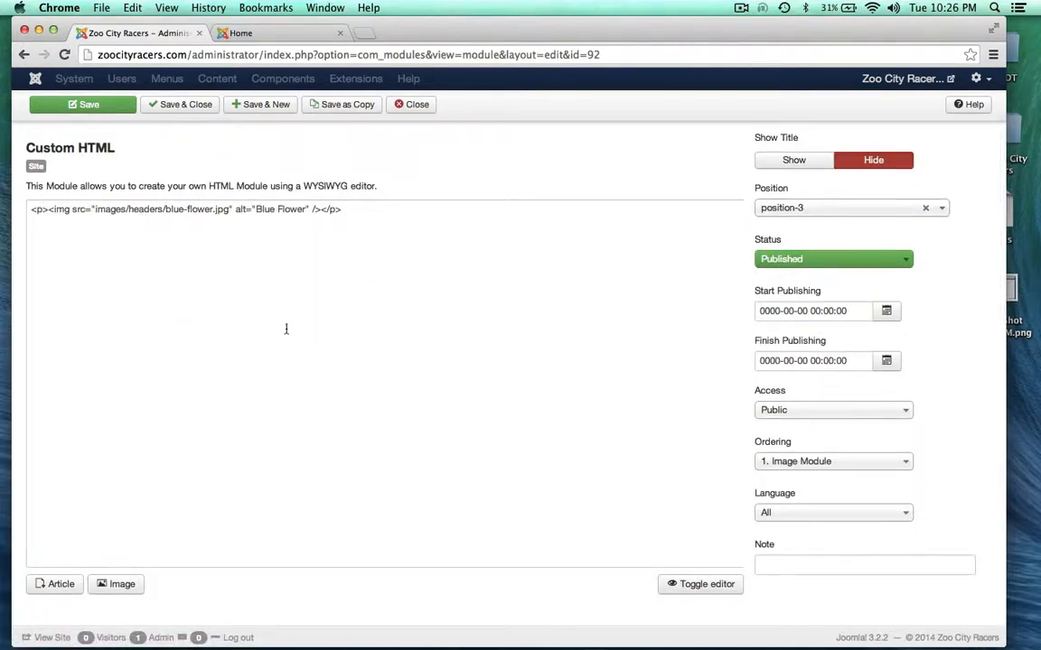
drag(164, 209, 226, 213)
click(193, 210)
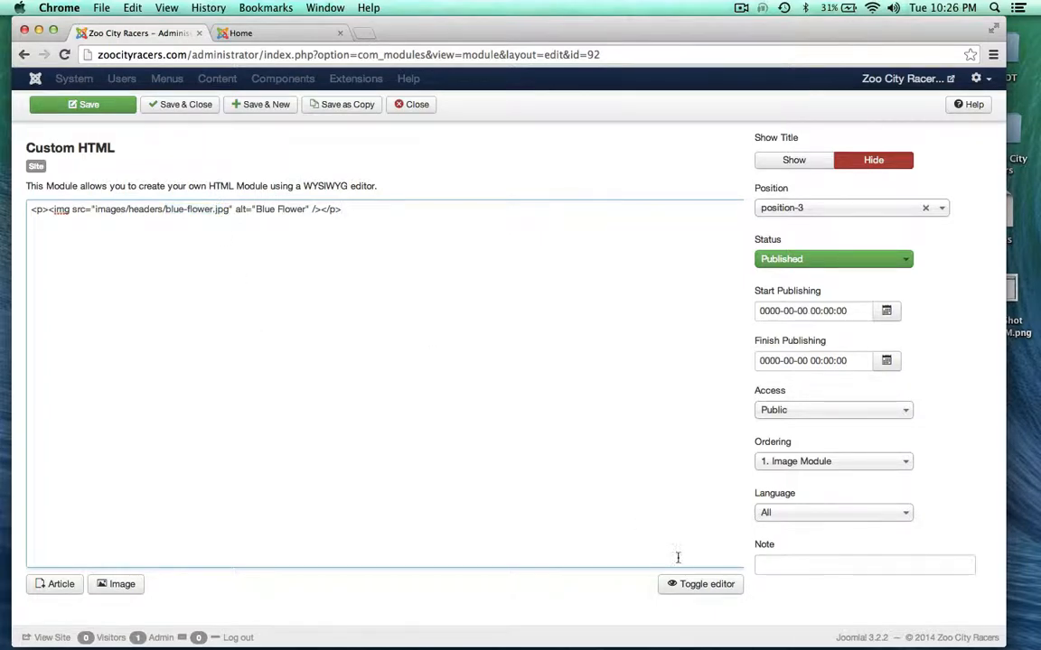
click(696, 585)
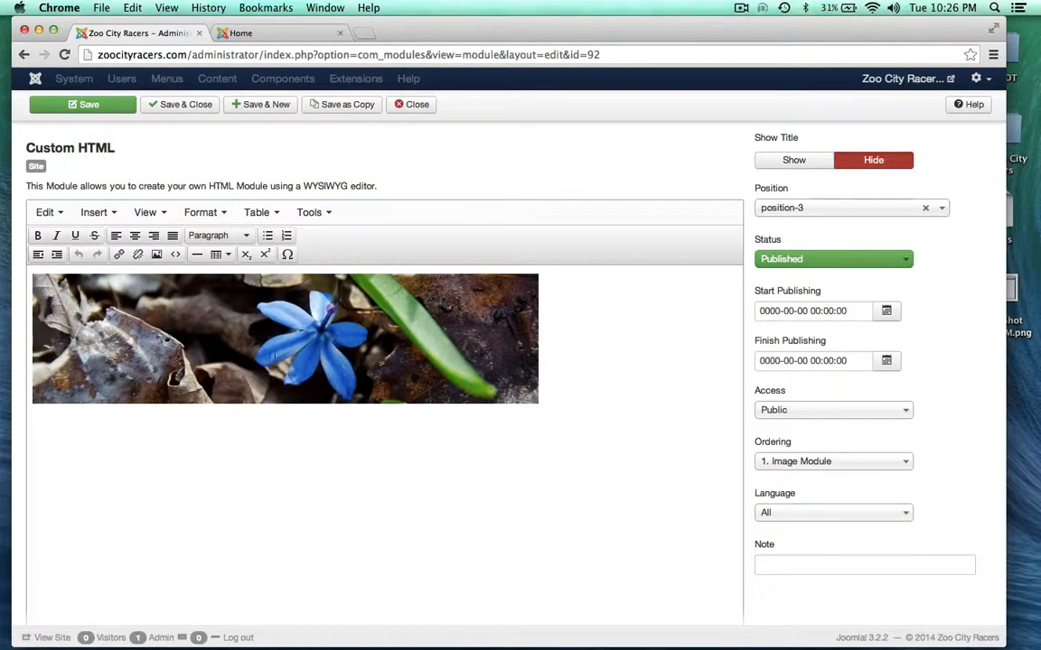
click(248, 320)
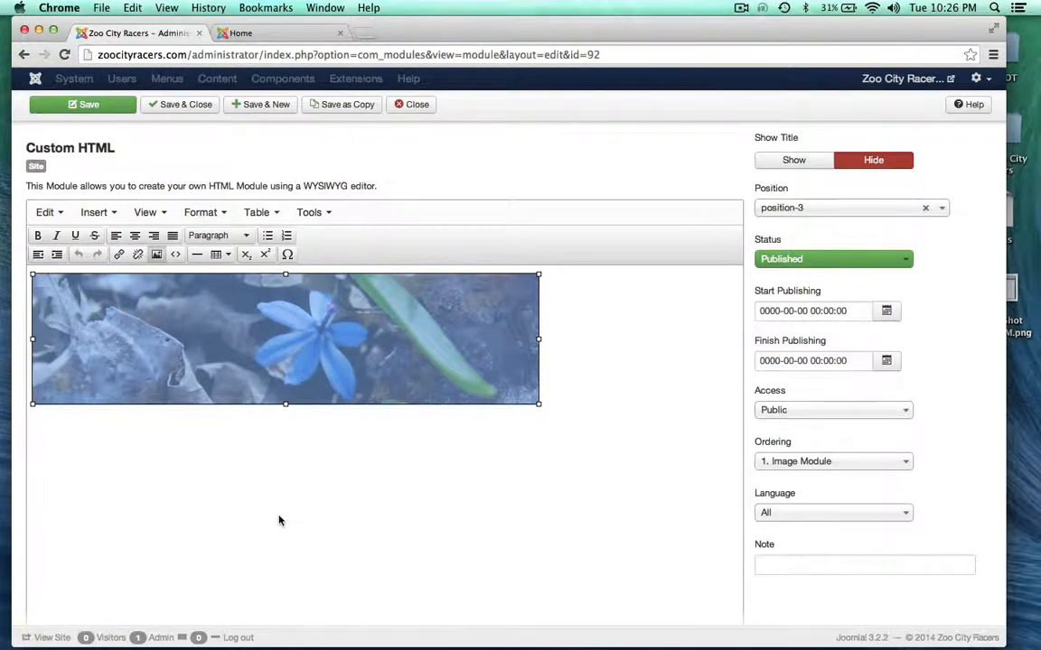
Delete the blue flower image from the Image Module content
scroll(279, 521, down, 1)
key(BackSpace)
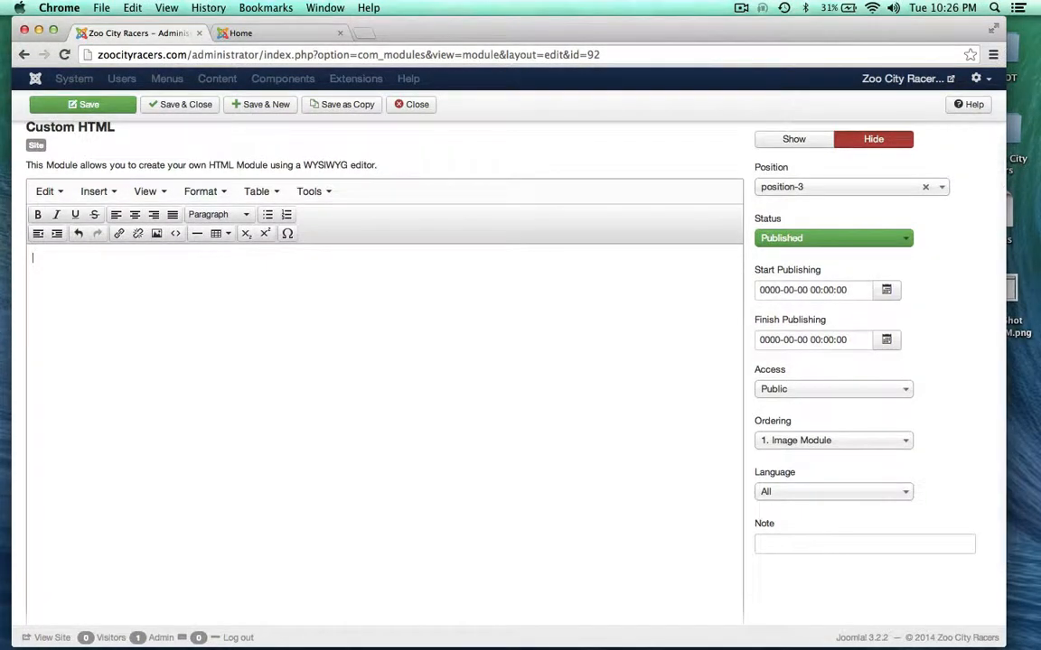
scroll(384, 361, down, 4)
scroll(383, 361, up, 1)
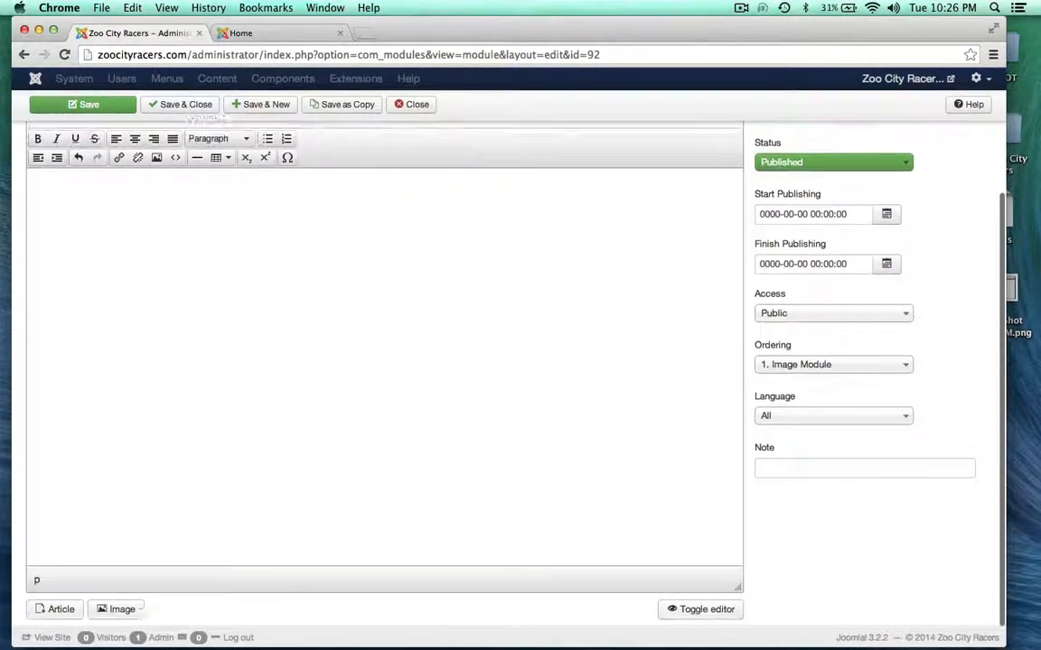
scroll(384, 361, down, 1)
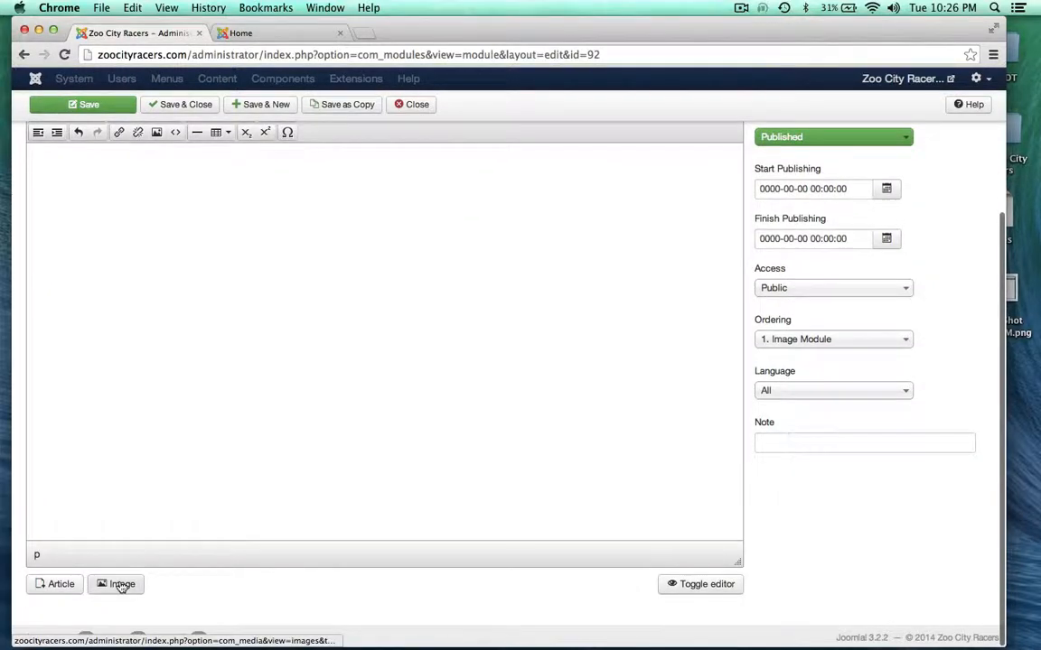
Choose images/headers/triumph_header.jpg in the image insertion dialog and insert it
click(121, 585)
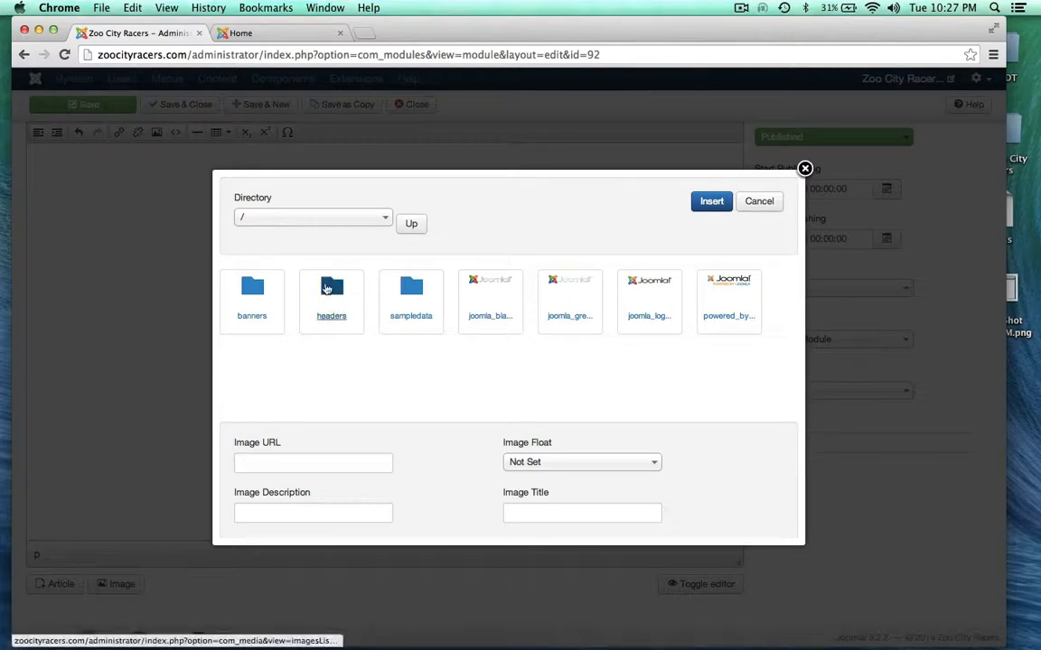
click(328, 289)
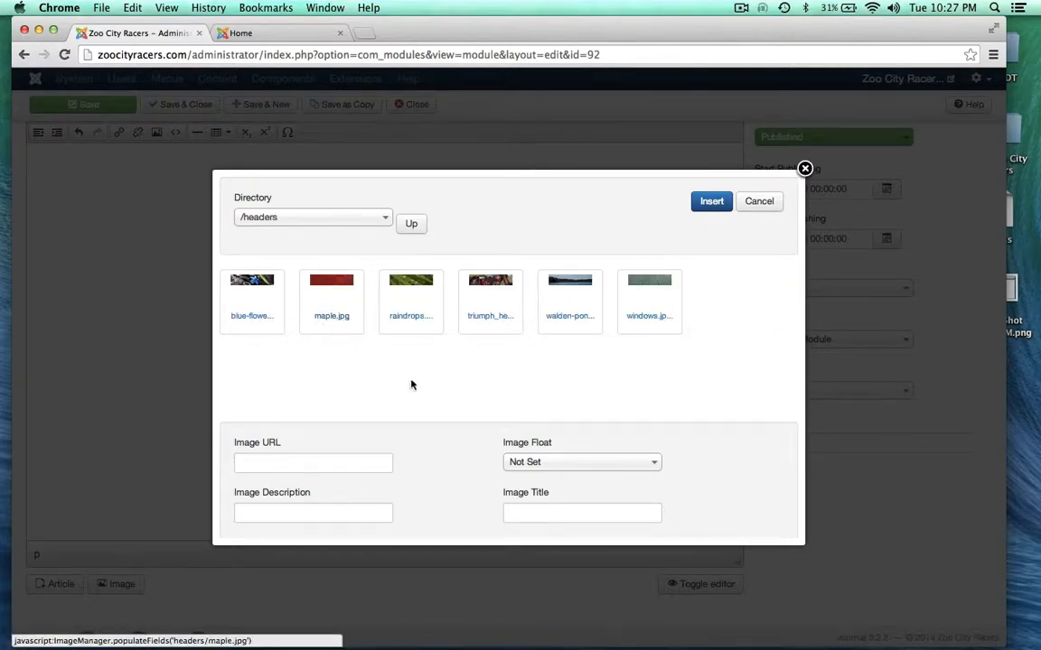
click(489, 281)
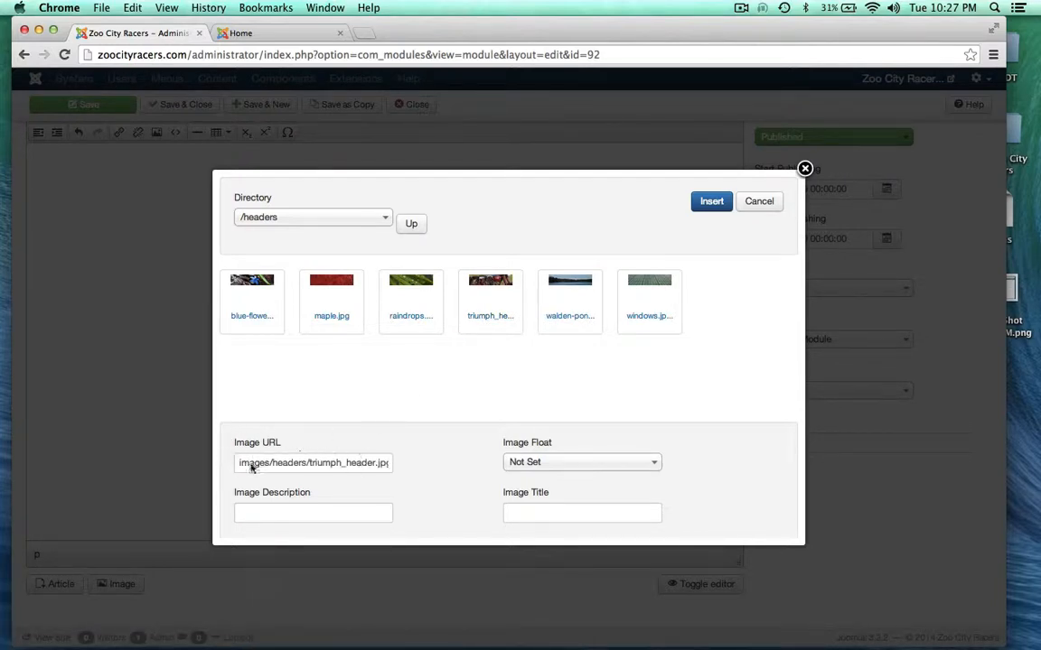
click(709, 202)
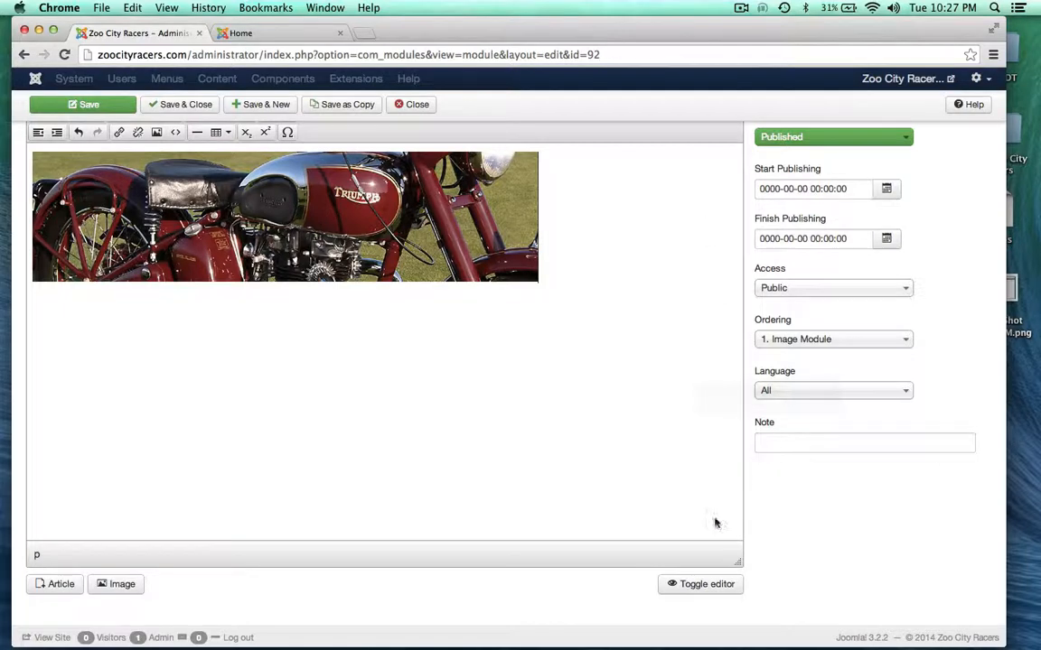
In the raw HTML, give the triumph_header.jpg image the alt text 'Vintage Triumph'
click(698, 585)
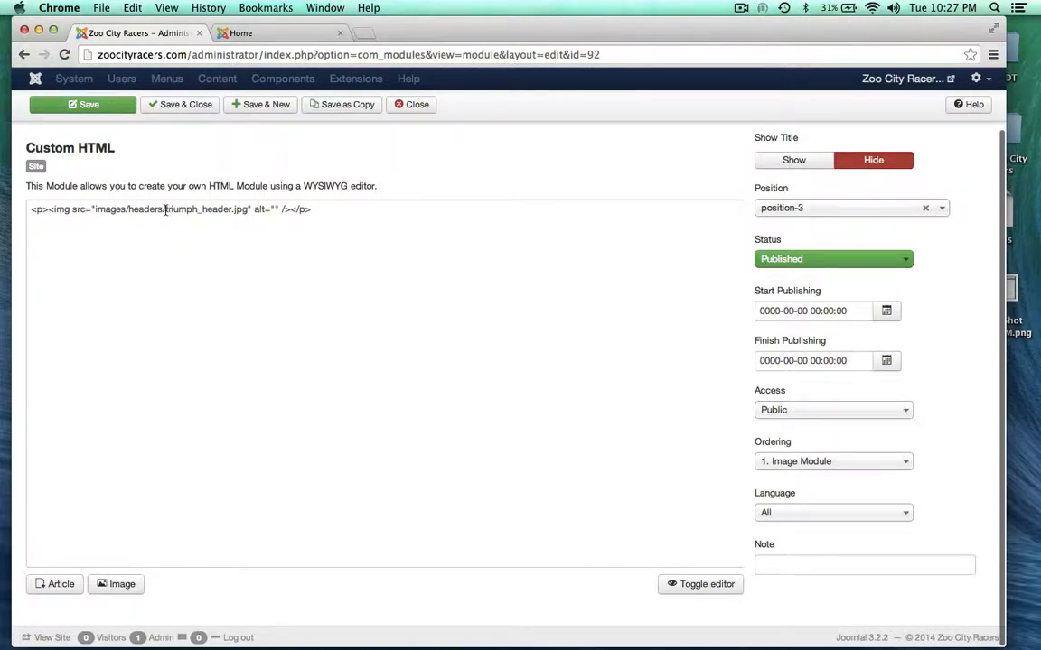
drag(165, 210, 246, 209)
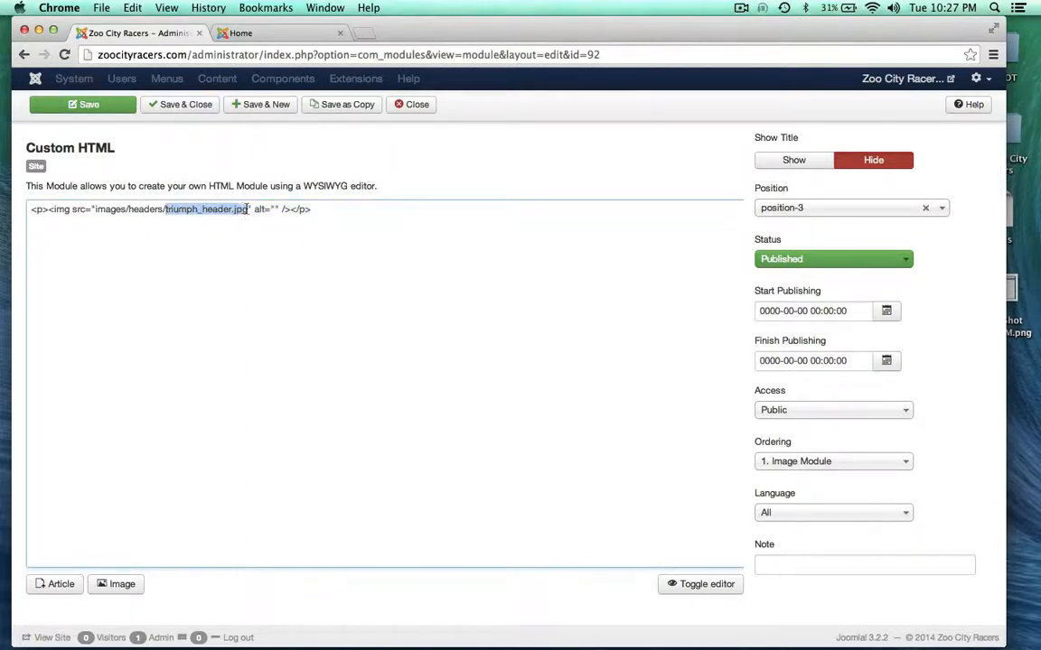
click(261, 278)
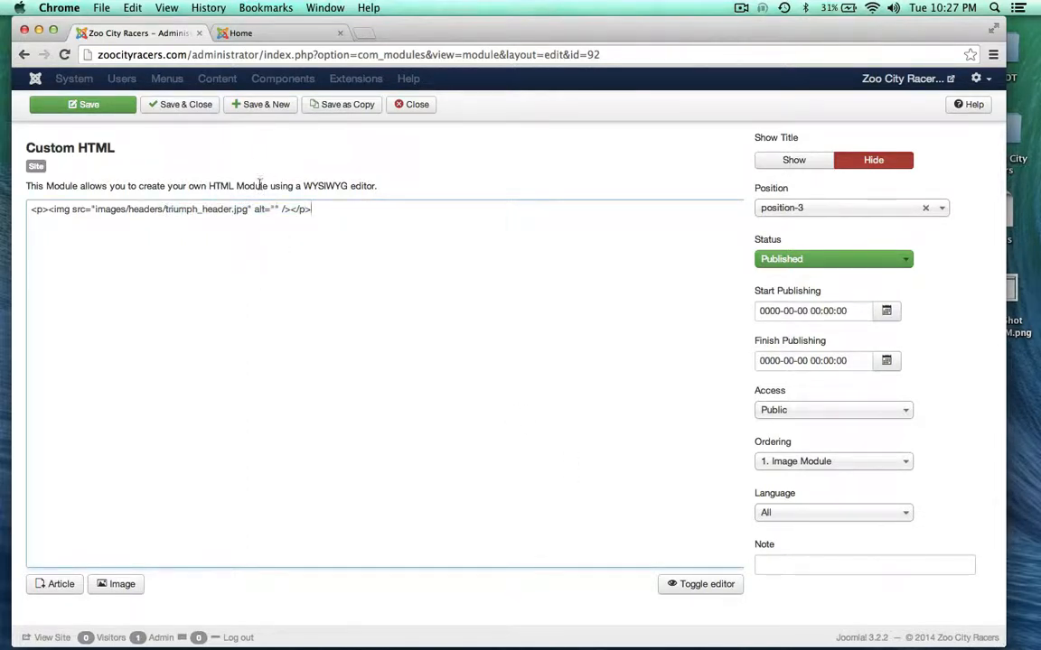
click(273, 209)
text(Vintage Triumph)
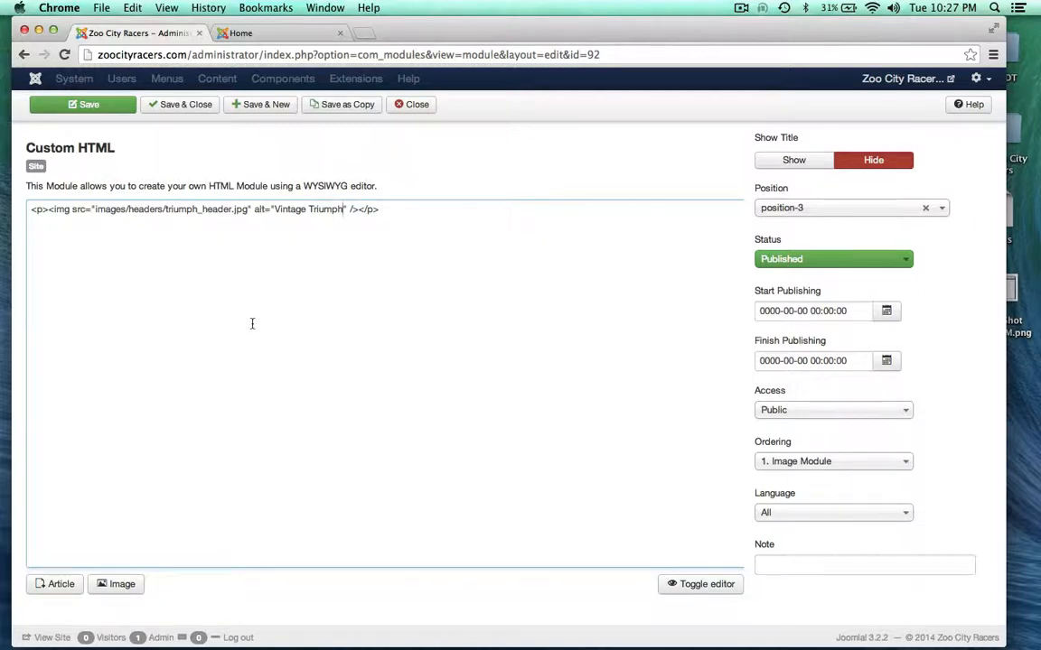
click(692, 586)
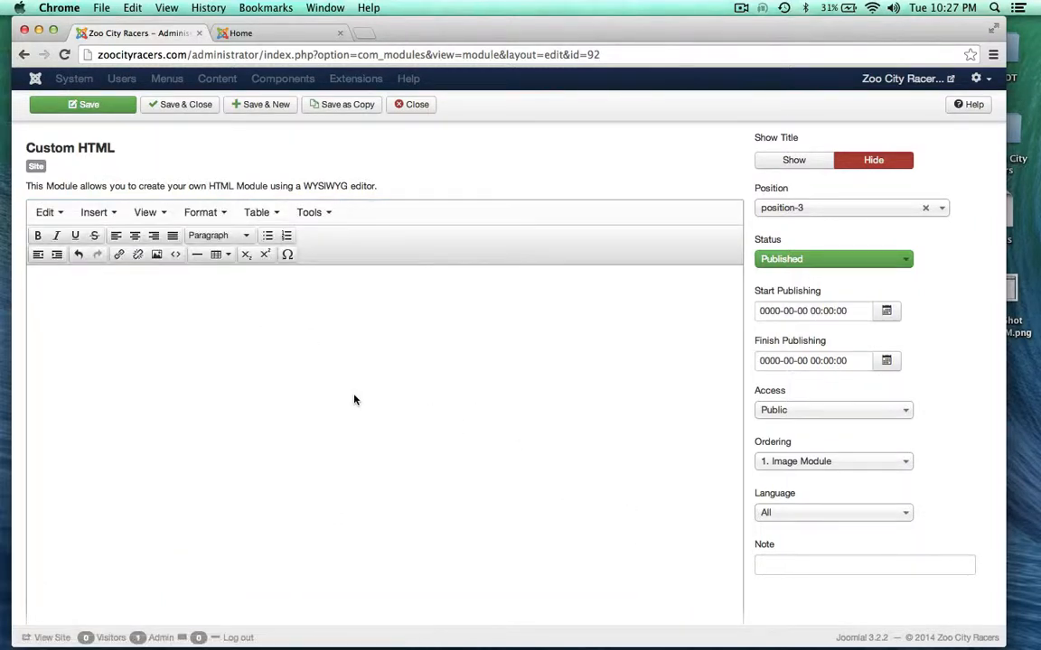
Save the Image Module and reload the Zoo City Racers homepage
scroll(470, 254, down, 1)
scroll(470, 253, up, 3)
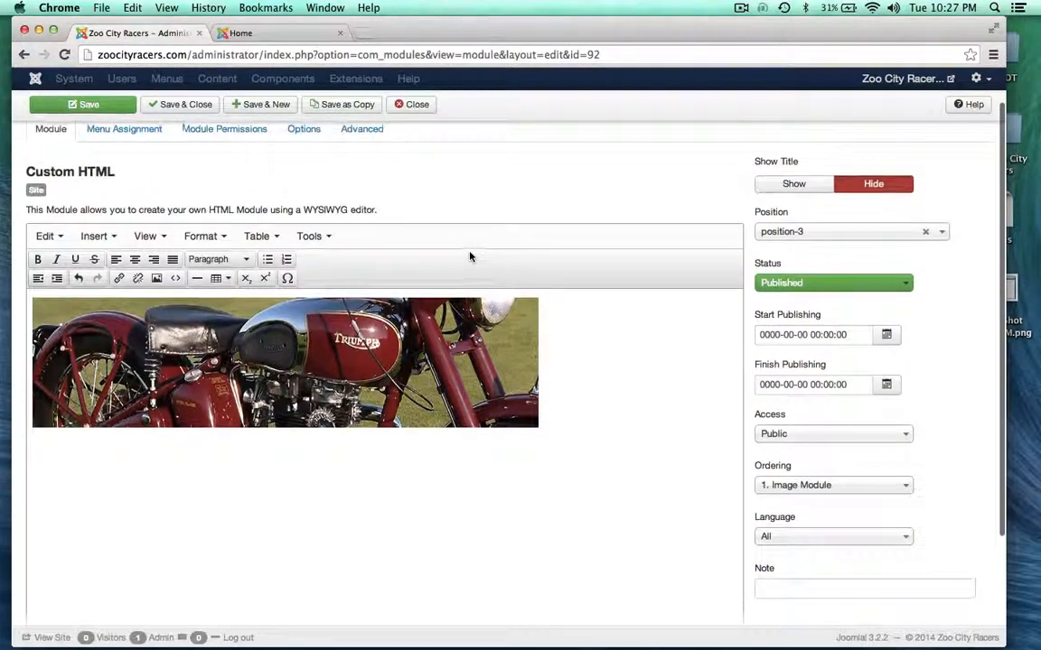
click(104, 139)
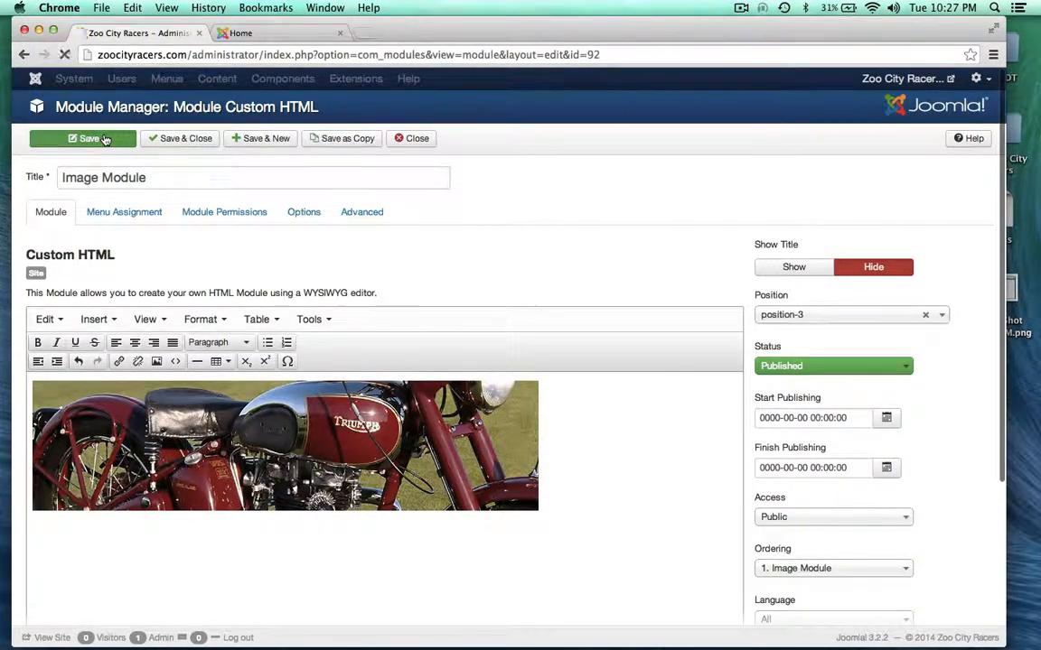
click(237, 32)
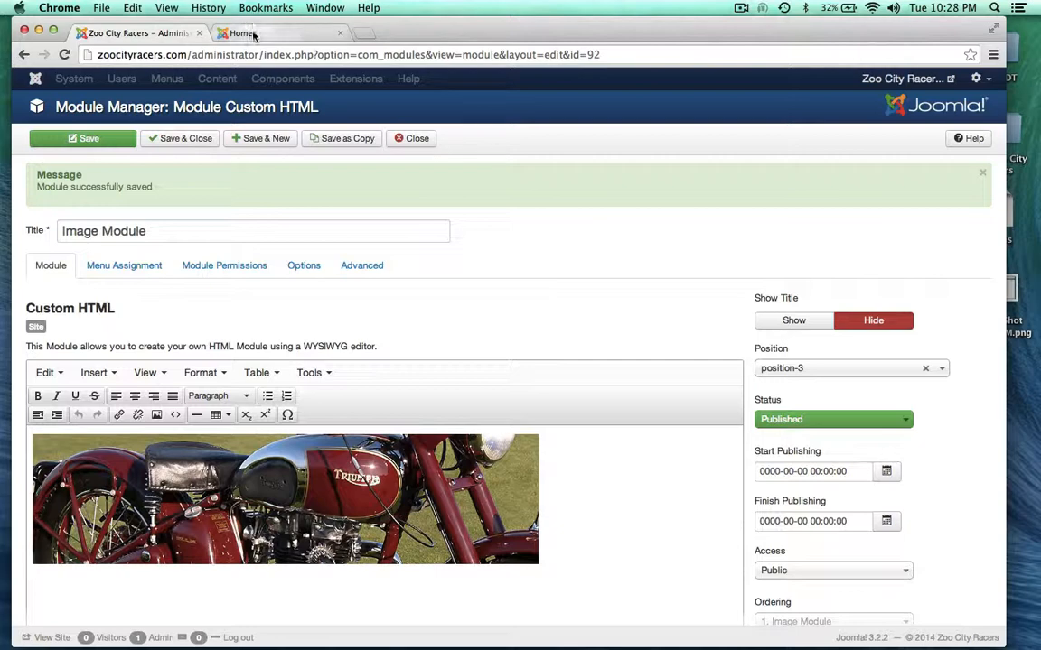
click(64, 55)
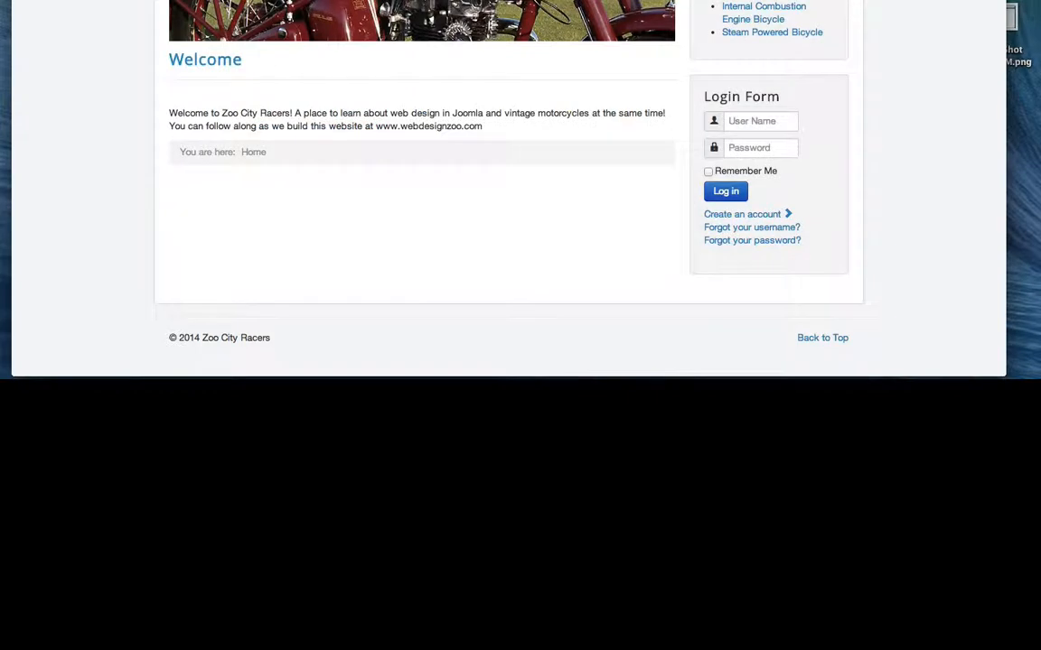
Scroll the homepage to check the red Triumph motorcycle header banner
scroll(507, 190, down, 2)
drag(107, 0, 121, 0)
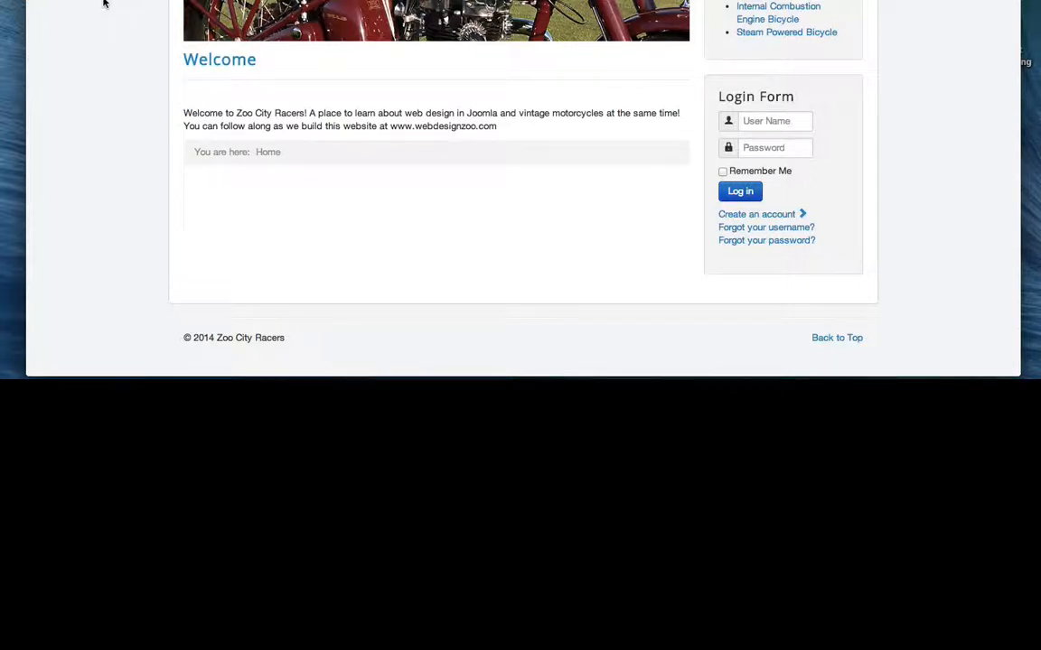
scroll(105, 3, down, 1)
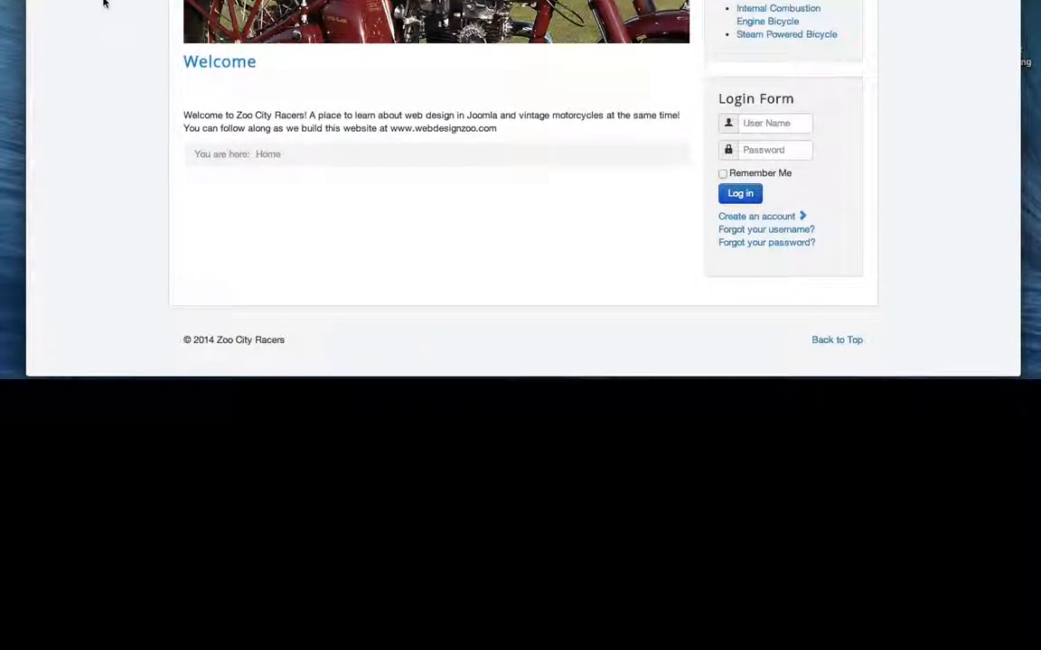